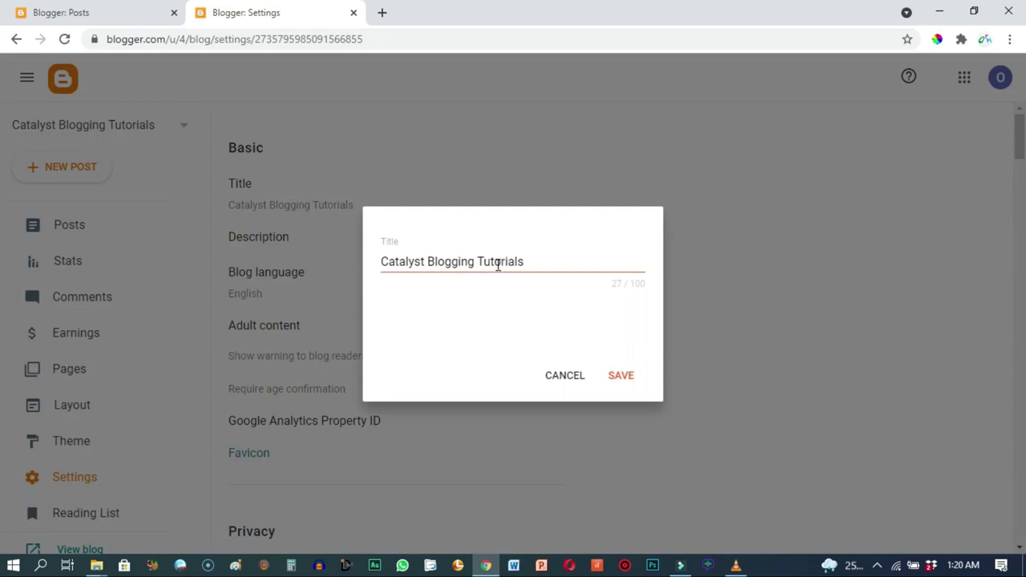
- Extend the blog title to "Catalyst Blogging Tutorials - Best blog about blogging" and save it
left_click(525, 265)
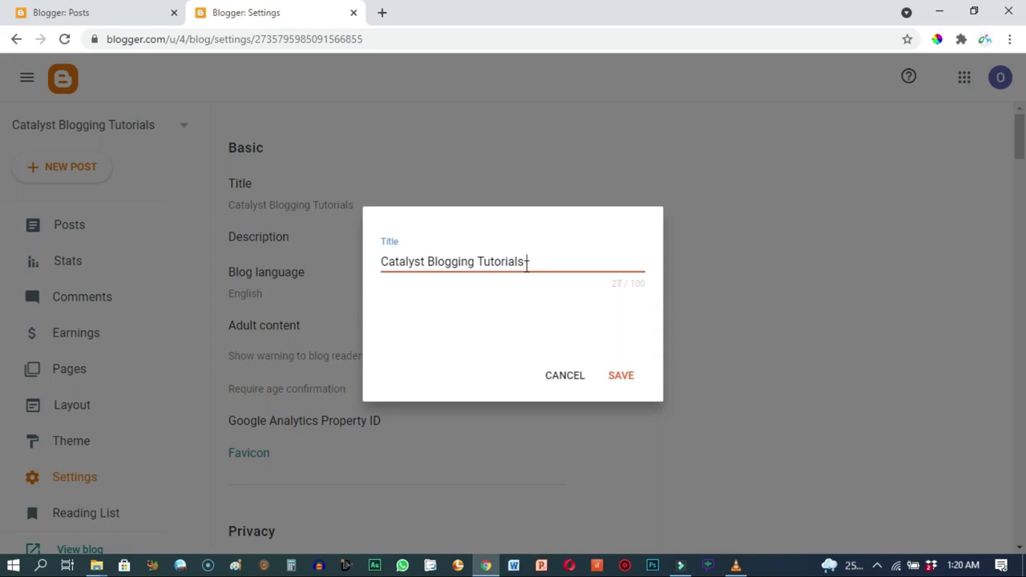
type("-")
type("Best blog about blogging")
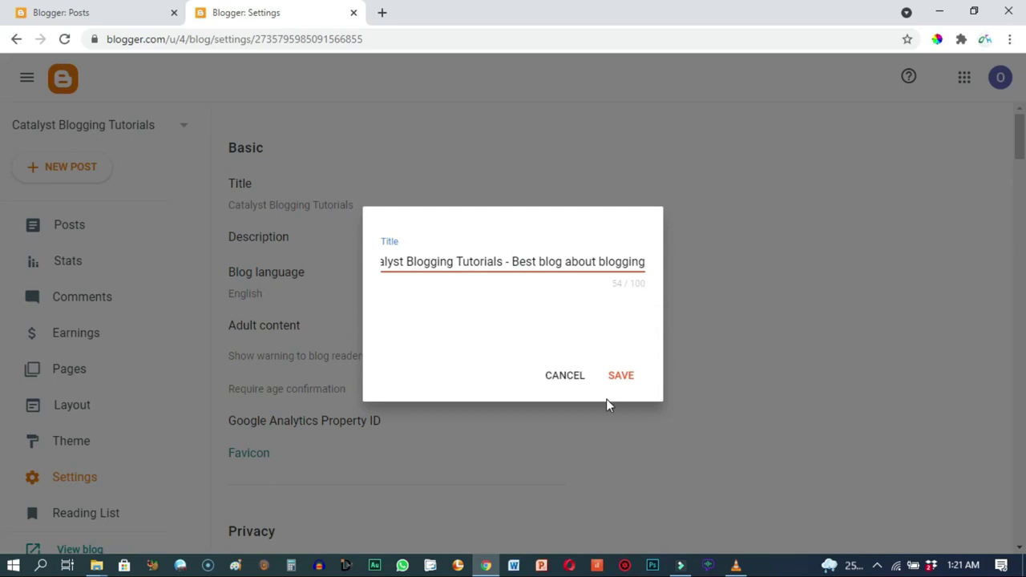
left_click(621, 375)
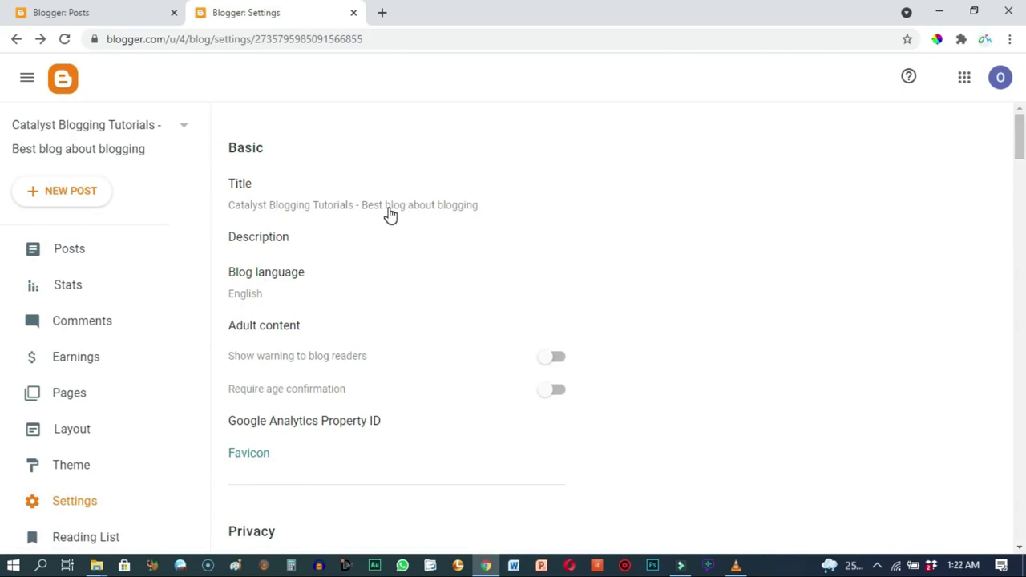
- Begin the blog description with "Catalyst blogging tutorials is one of the world's number one site for everything related to blogging."
left_click(265, 240)
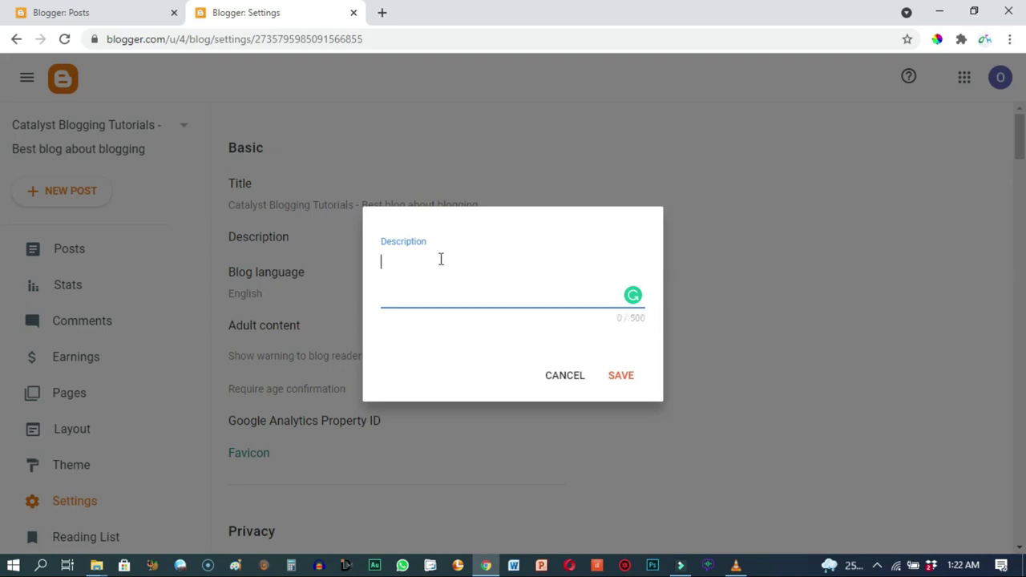
left_click(398, 264)
left_click(394, 260)
left_click(393, 264)
type("Catalyst blogging tut")
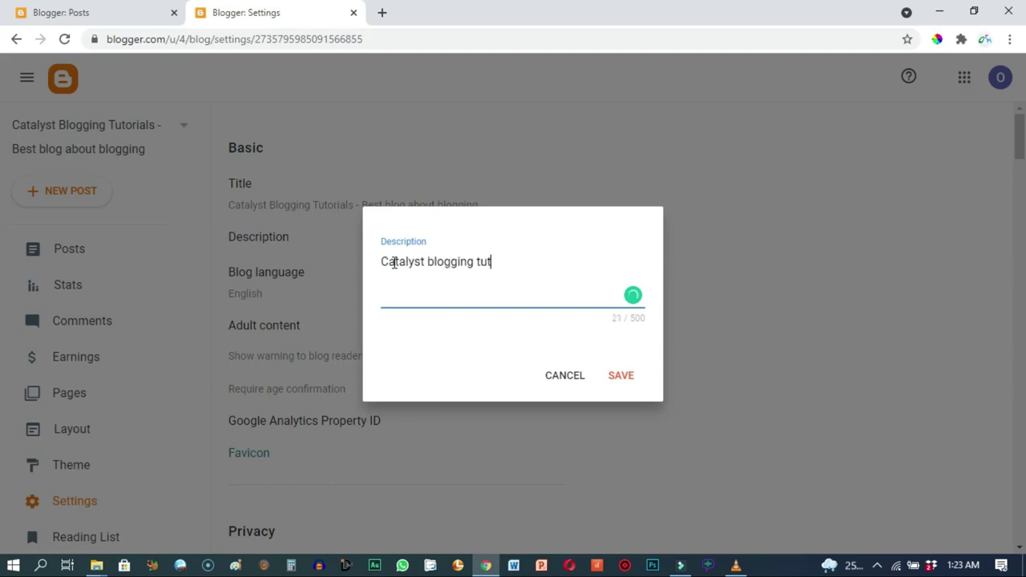
type("orials is one of the worl")
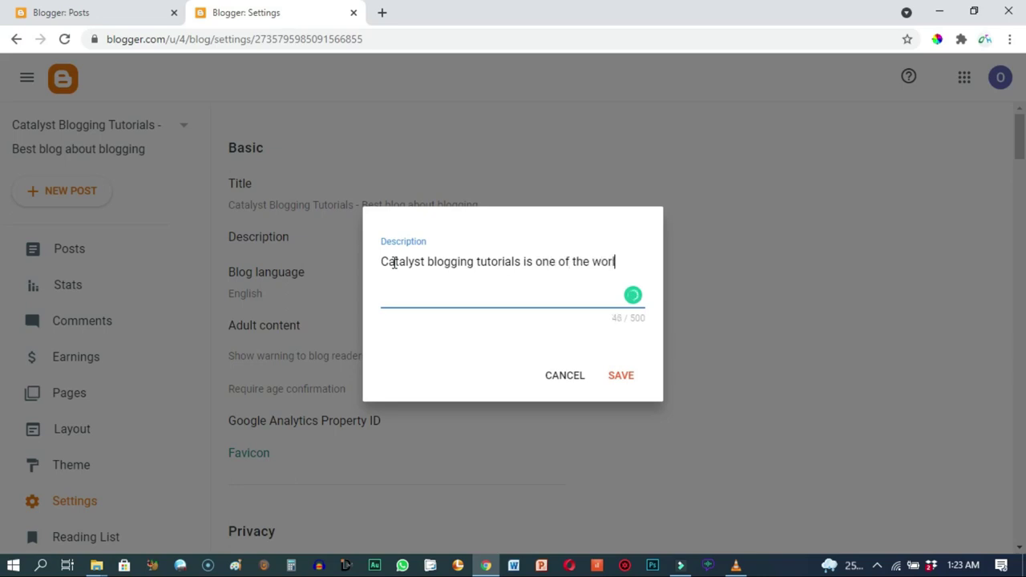
type("d's number one site")
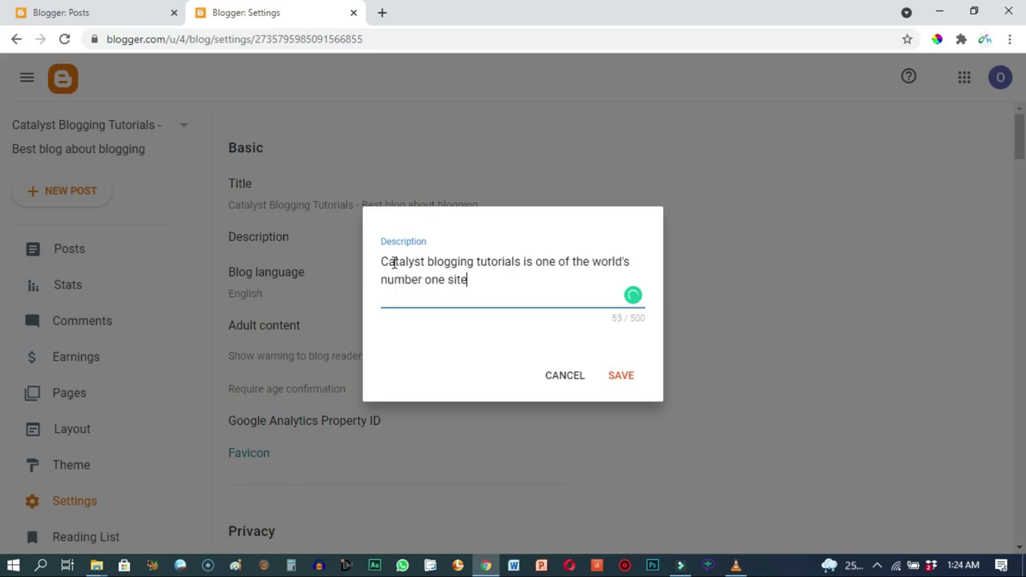
type(" for everything re")
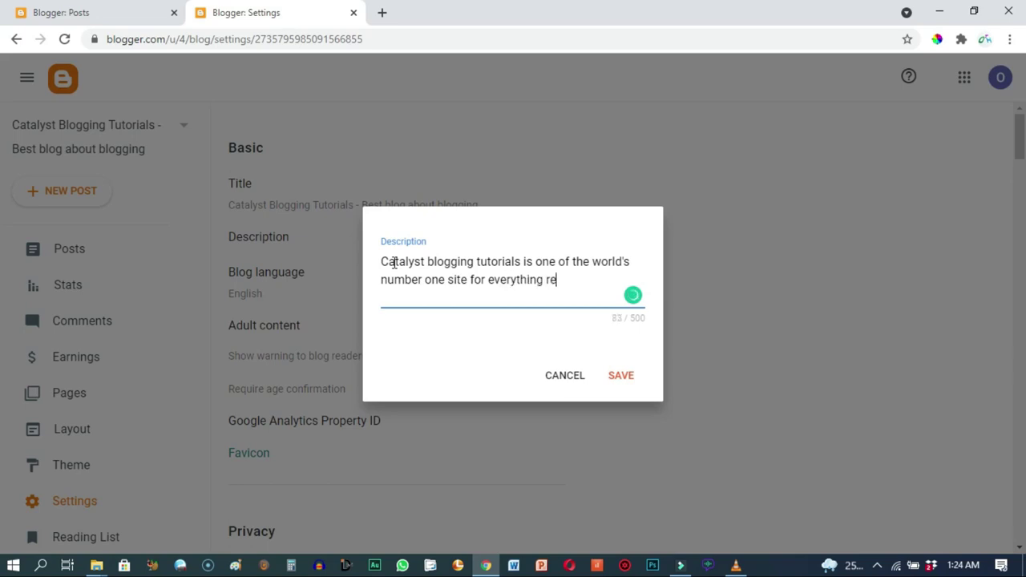
type("lated to blogging.")
- Add the paragraph "On this blog, we teach you how to create a blog on blogger, wordpress and wix." and another recommending important tools and resources
key("Return")
key("Return")
type("On t")
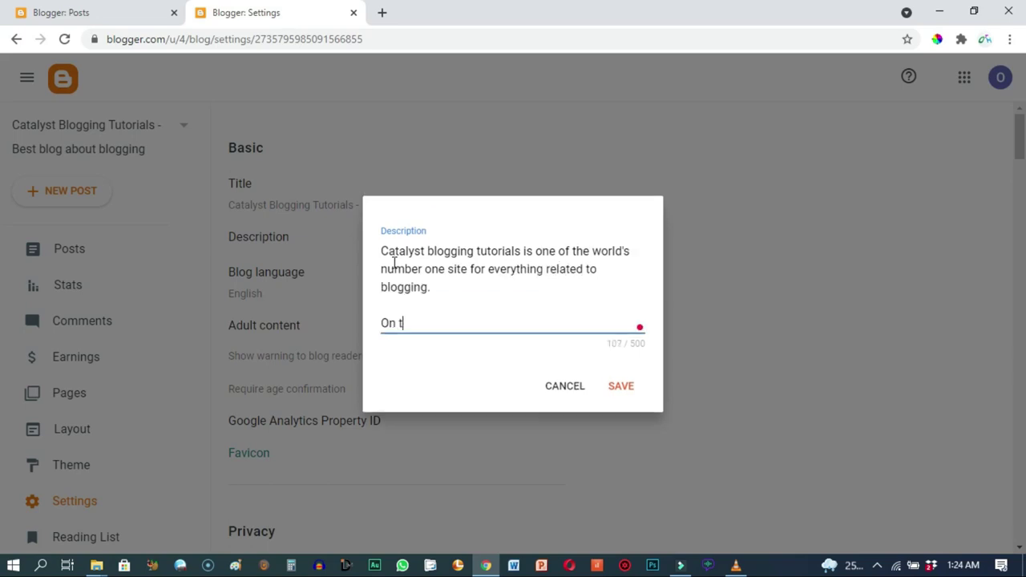
type("his blog, we ")
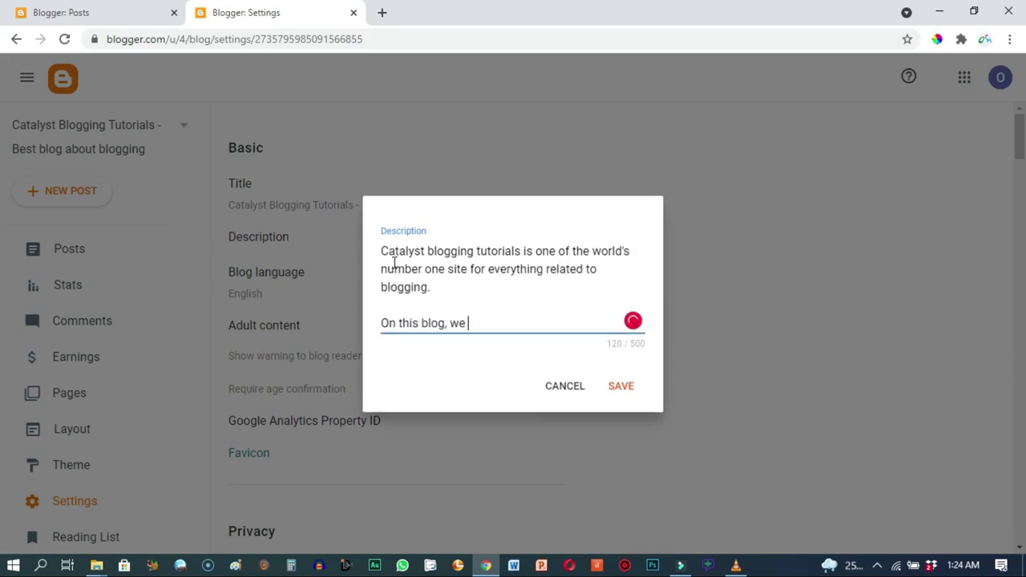
type("teach you how to")
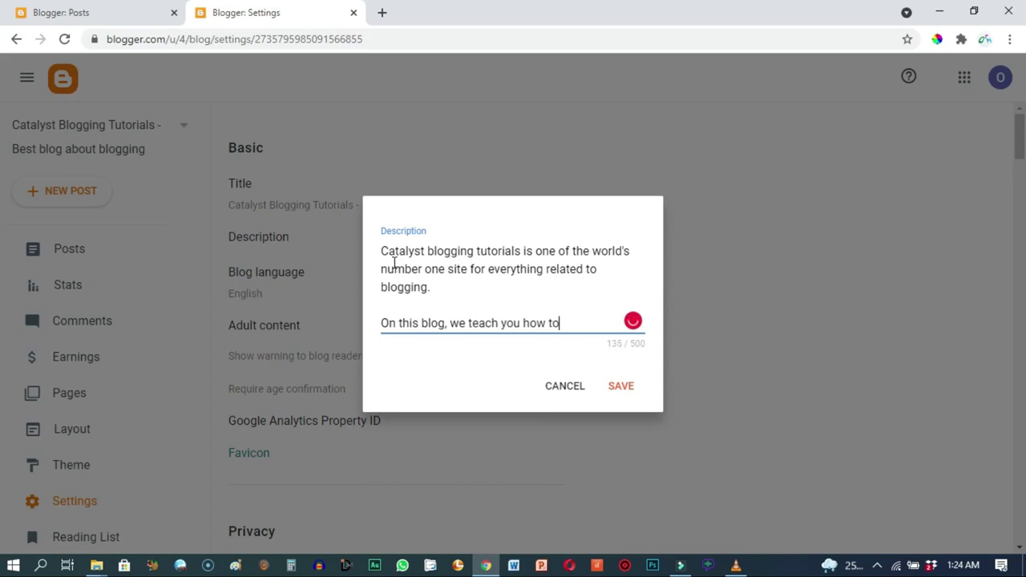
type(" create a blog on")
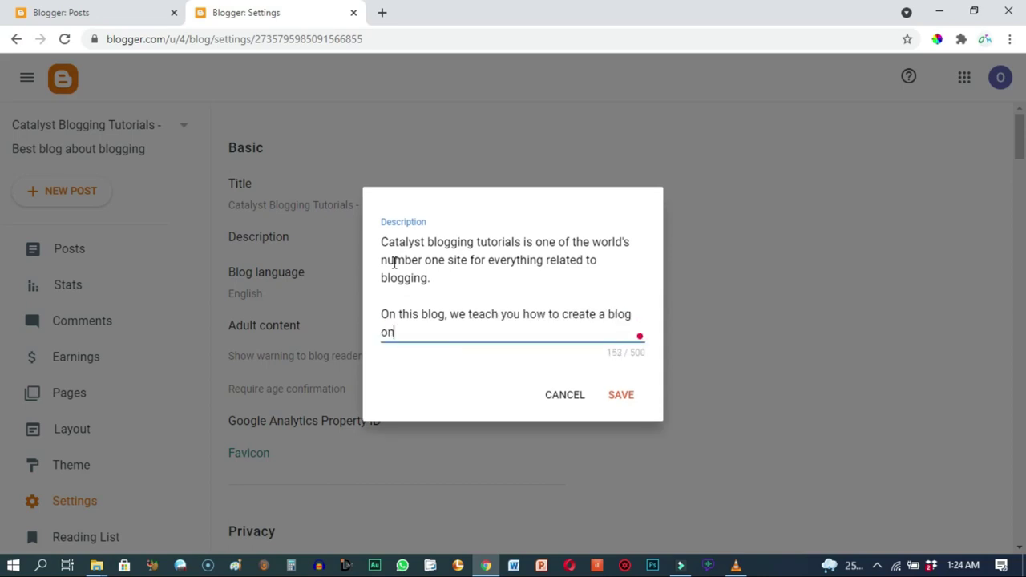
type(" blogger, word")
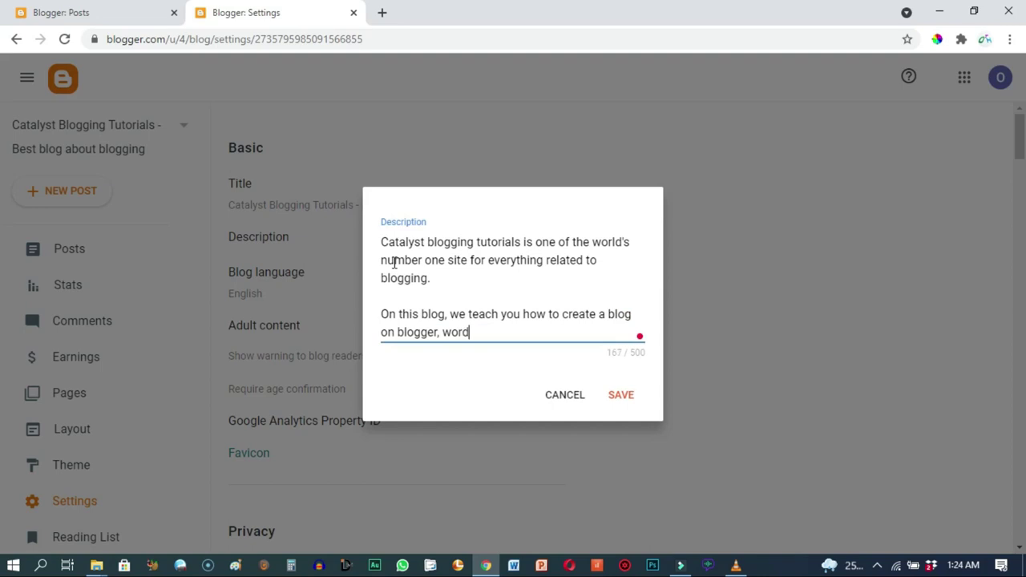
type("press and wix.")
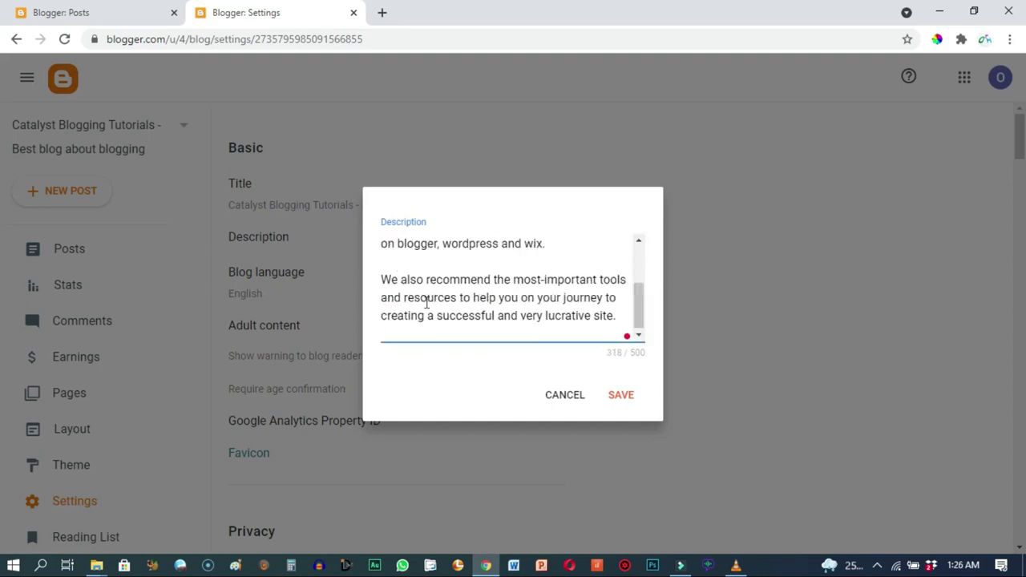
- Review the key phrases in the blog description, from the blog name through the blogging platforms, and save the description
left_click(638, 241)
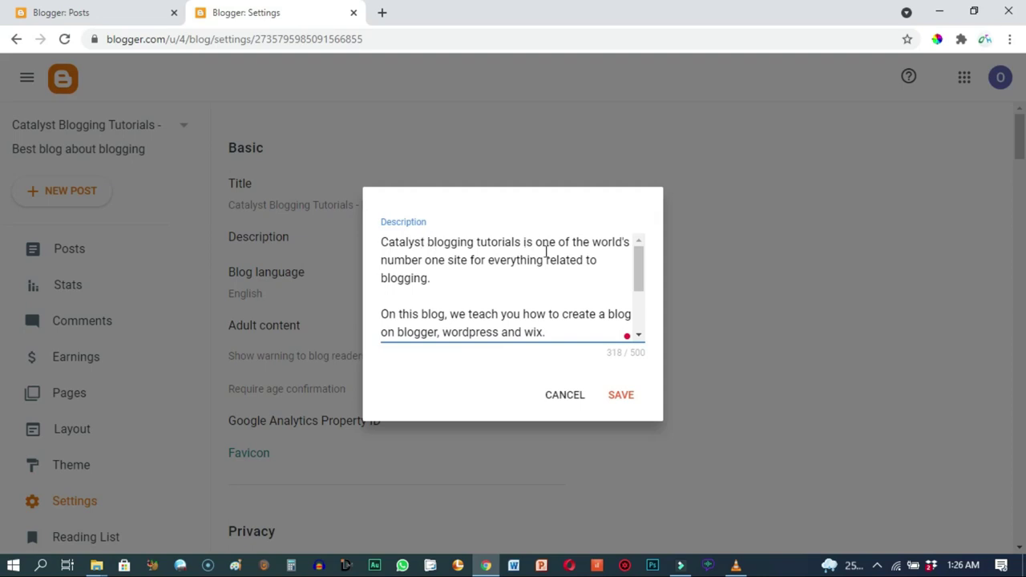
left_click_drag(382, 243, 523, 246)
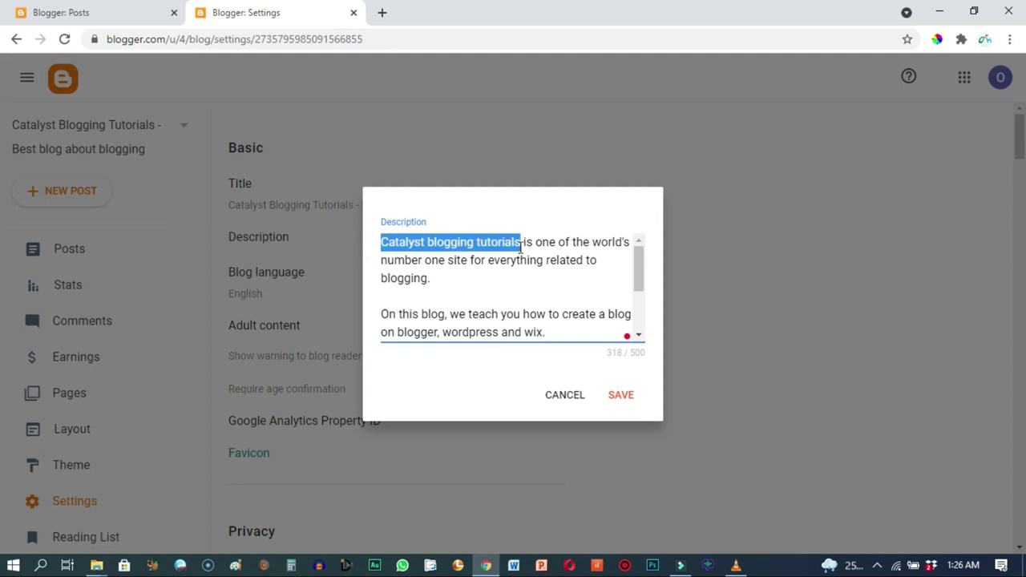
left_click_drag(385, 279, 435, 278)
left_click(433, 278)
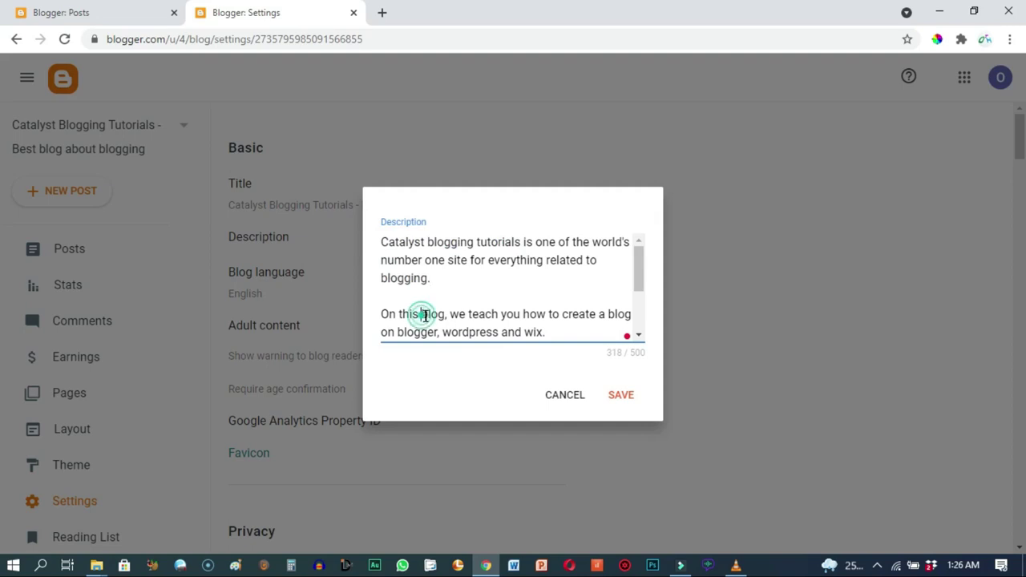
left_click_drag(422, 316, 446, 316)
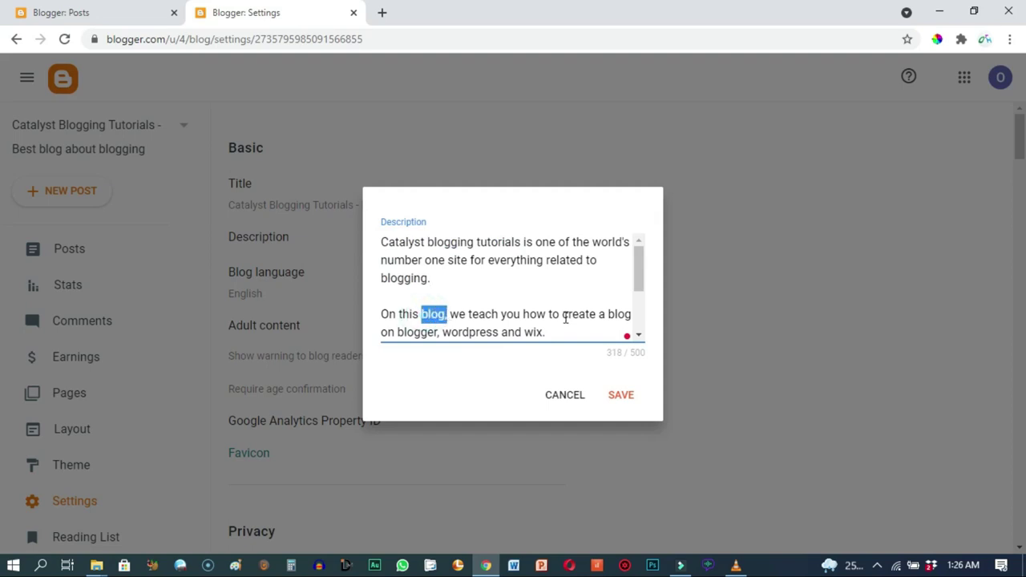
left_click_drag(562, 317, 633, 314)
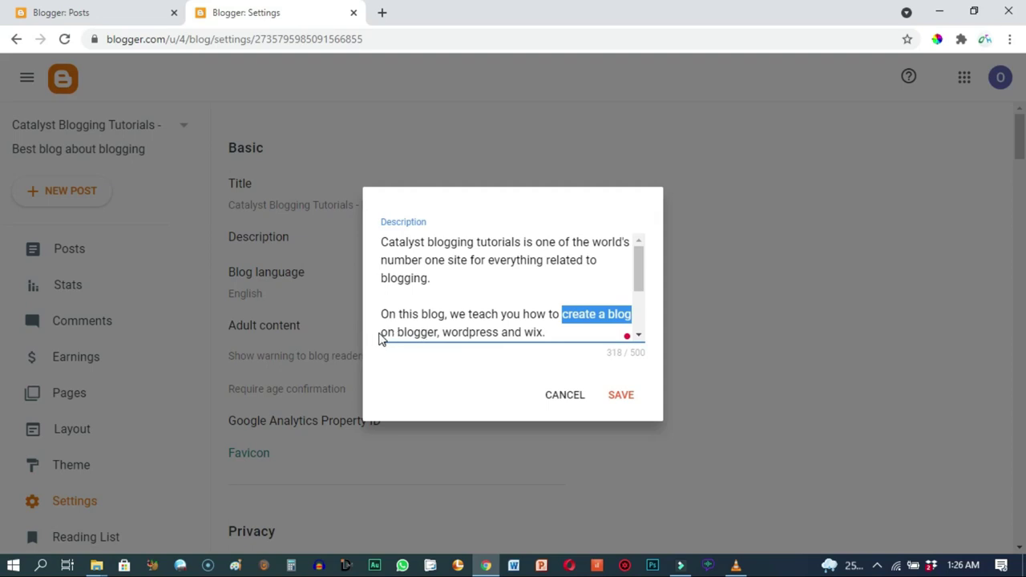
left_click_drag(382, 332, 442, 309)
left_click(445, 311)
double_click(446, 311)
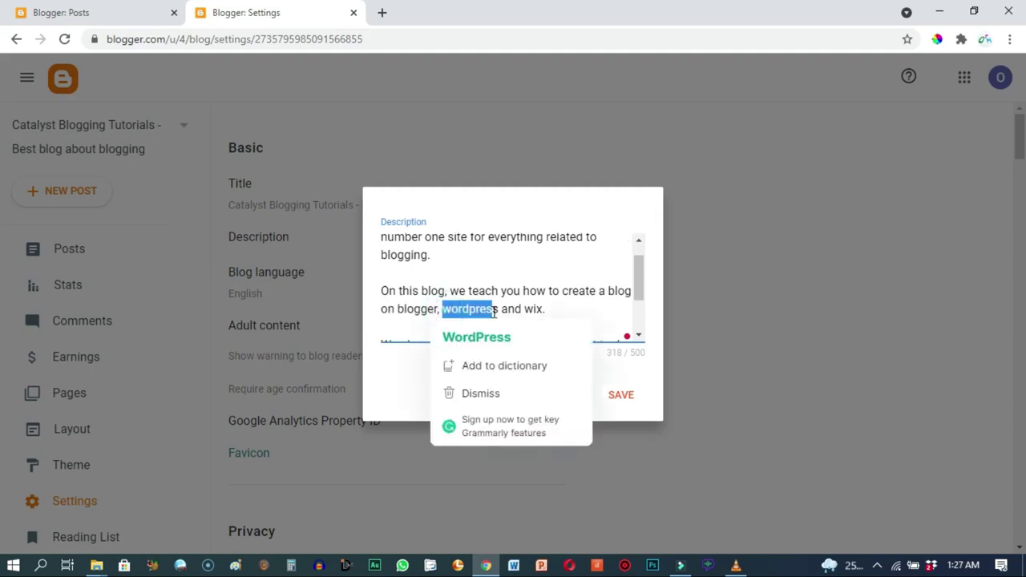
left_click(499, 307)
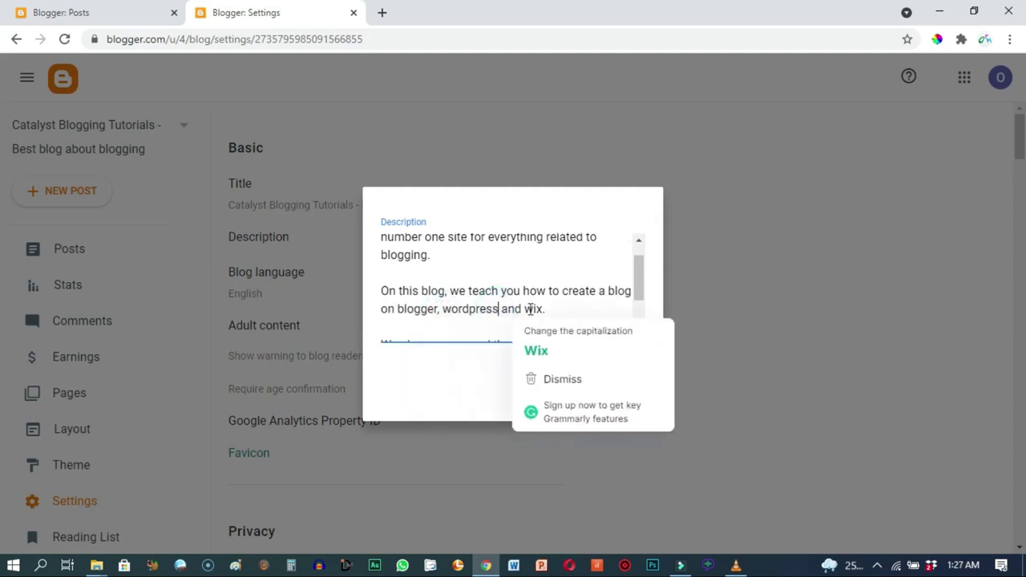
double_click(533, 309)
scroll(640, 325, "down", 2)
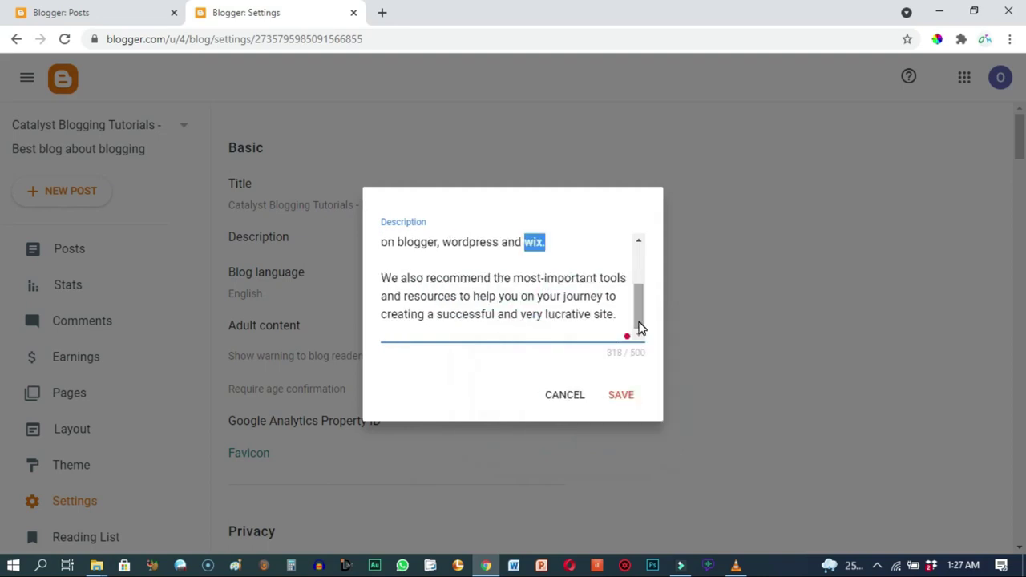
left_click(571, 286)
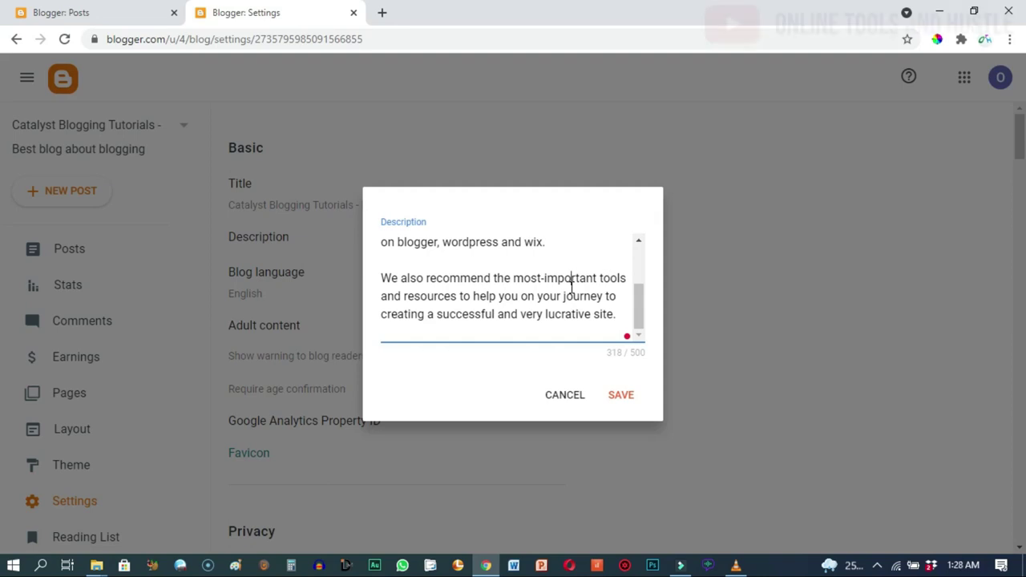
left_click(621, 396)
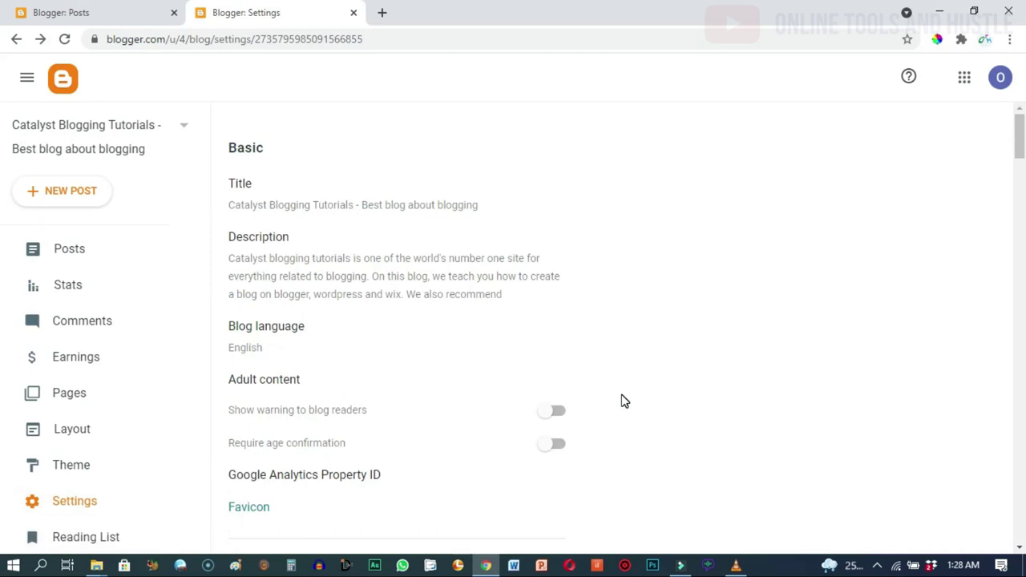
- Look through the available blog languages and close the language setting with English kept
scroll(625, 401, "down", 2)
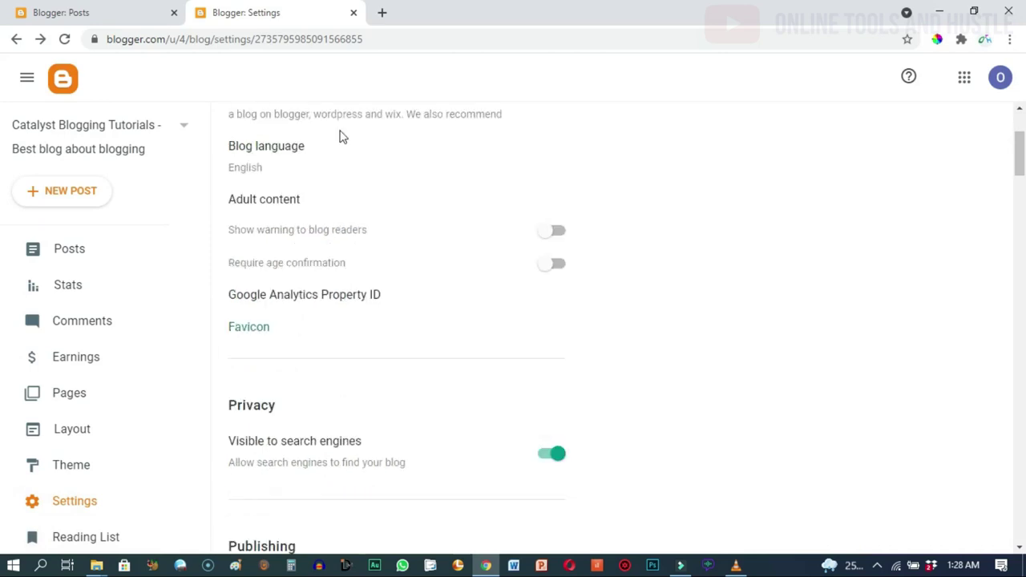
left_click(251, 173)
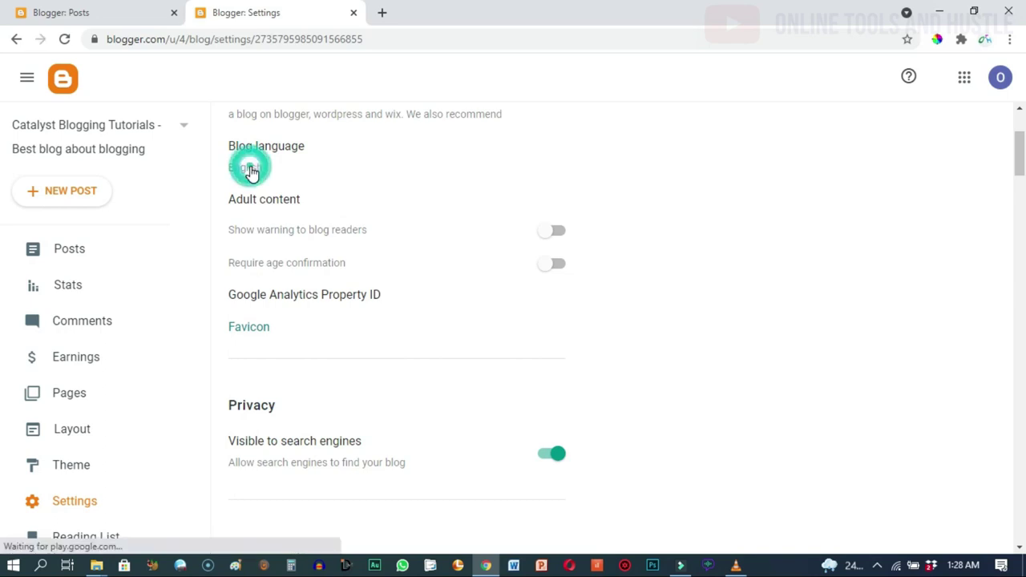
left_click_drag(648, 180, 626, 478)
left_click(629, 489)
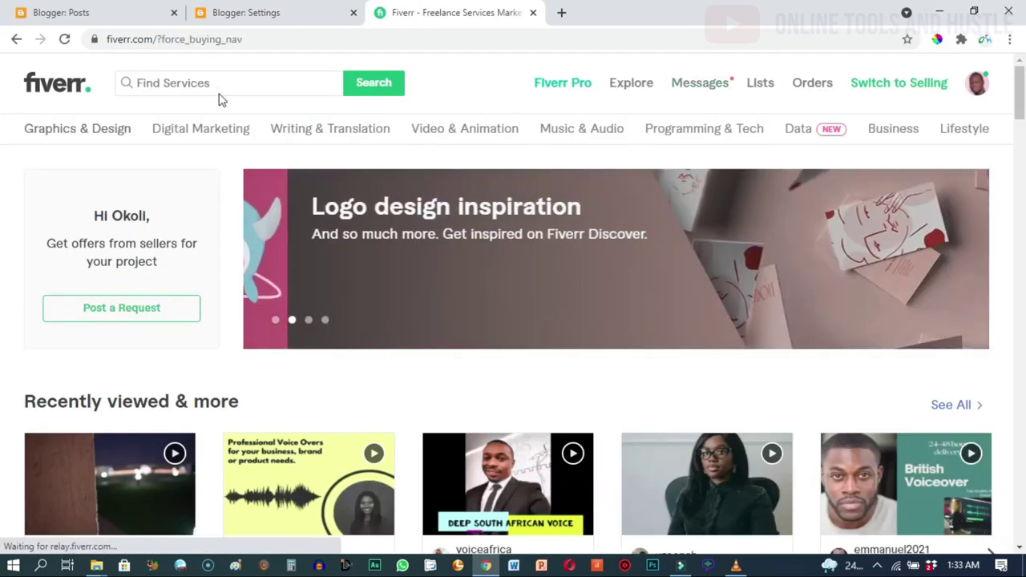
- Search Fiverr for "logo and favicon" and browse the listed design gigs
left_click(208, 83)
left_click(208, 84)
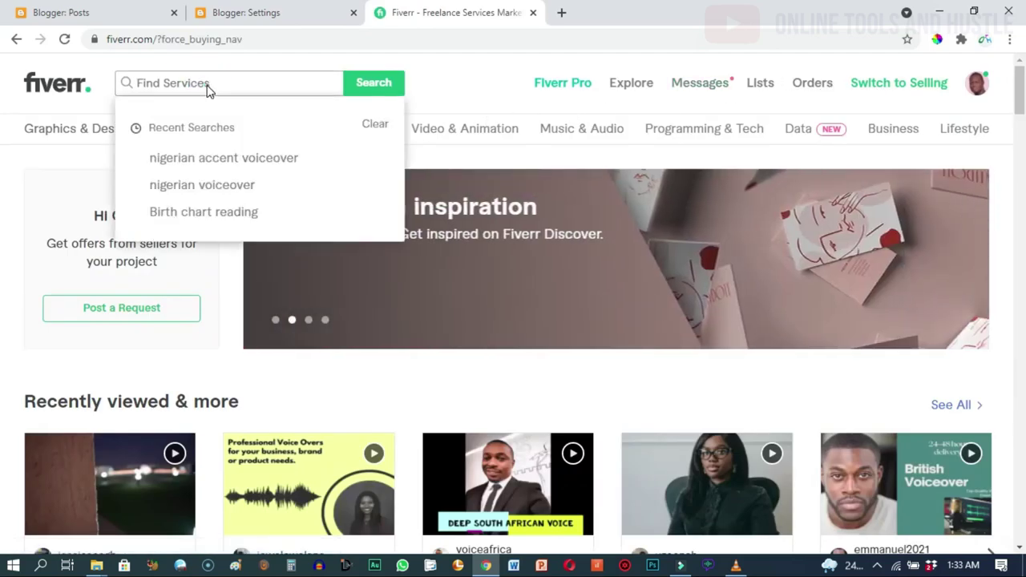
type("logo ")
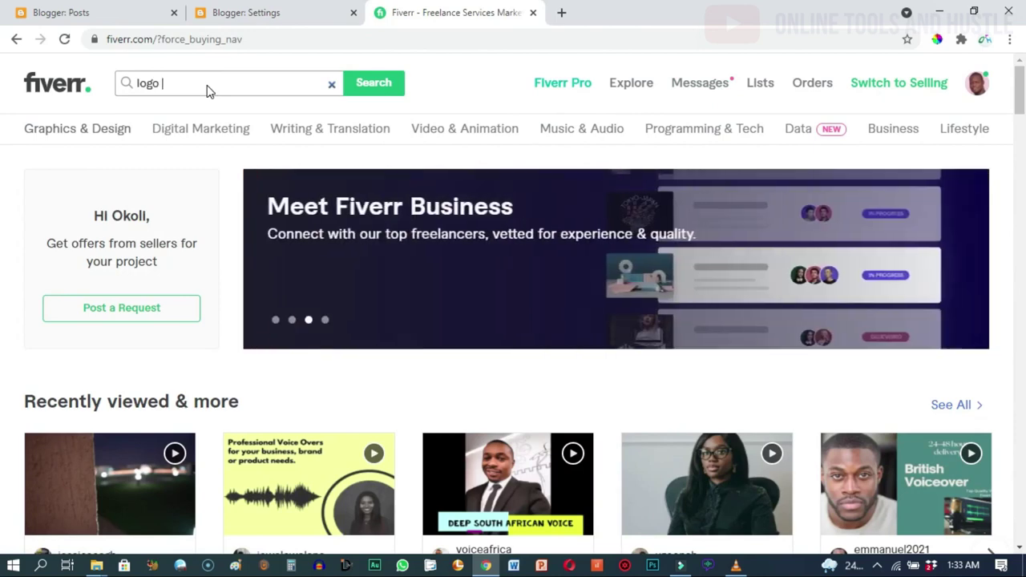
type("and favicon")
left_click(369, 88)
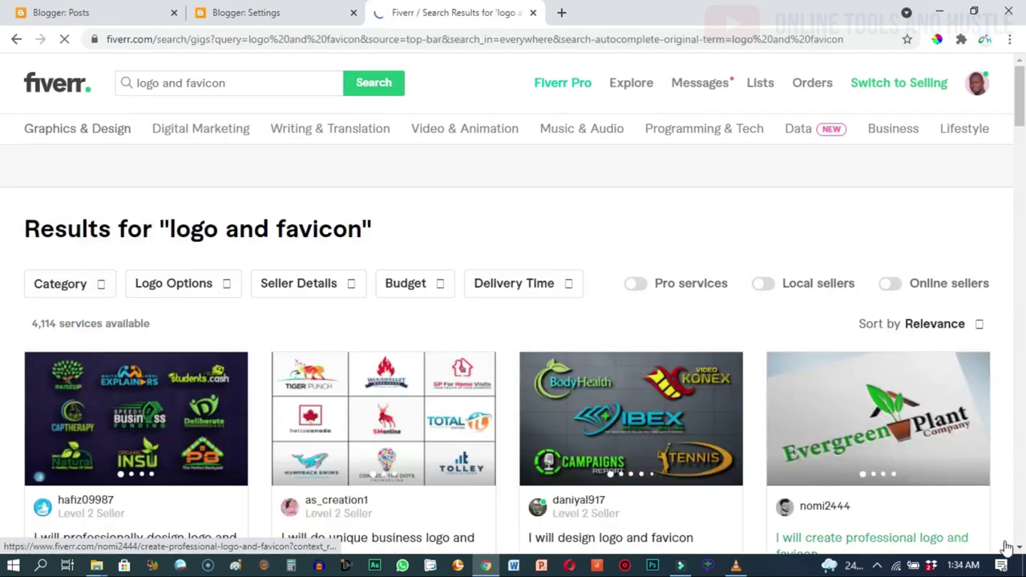
left_click(1019, 548)
scroll(1019, 551, "down", 3)
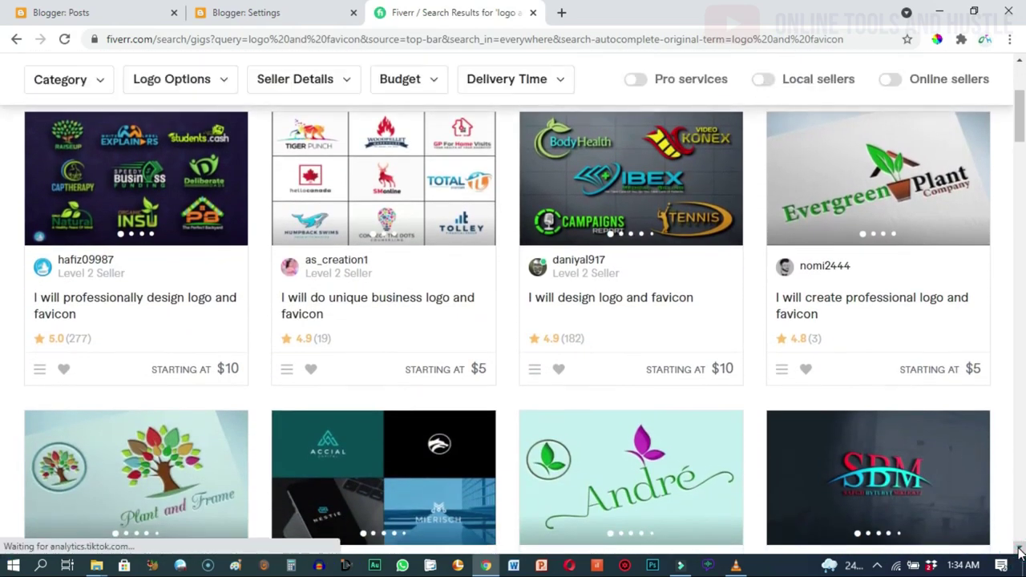
scroll(1019, 551, "down", 3)
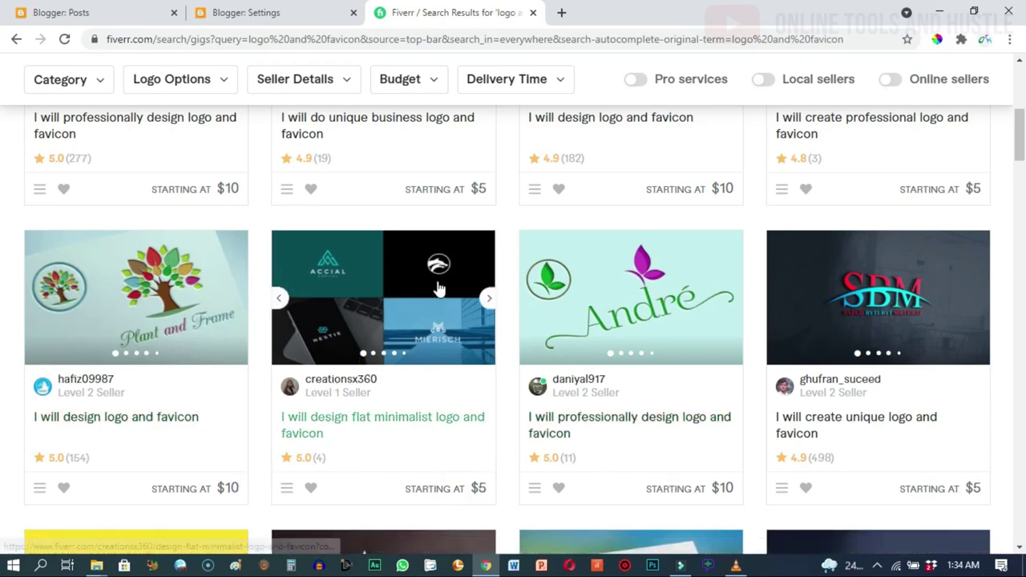
left_click(1021, 76)
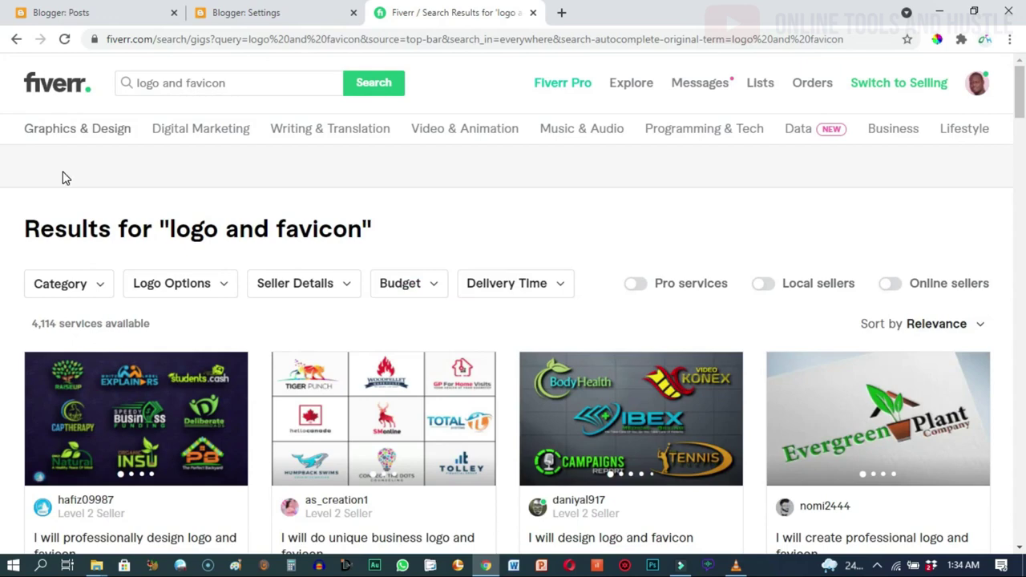
- Upload FAVII.png as the blog's custom favicon from the Blogger settings, save it and close the favicon page
key("ctrl+shift+Tab")
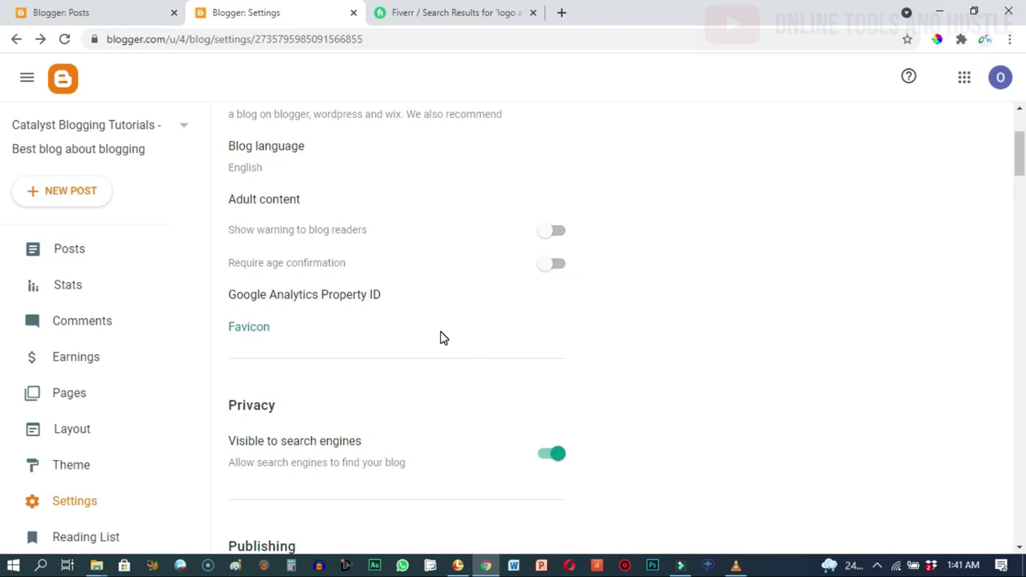
left_click(251, 331)
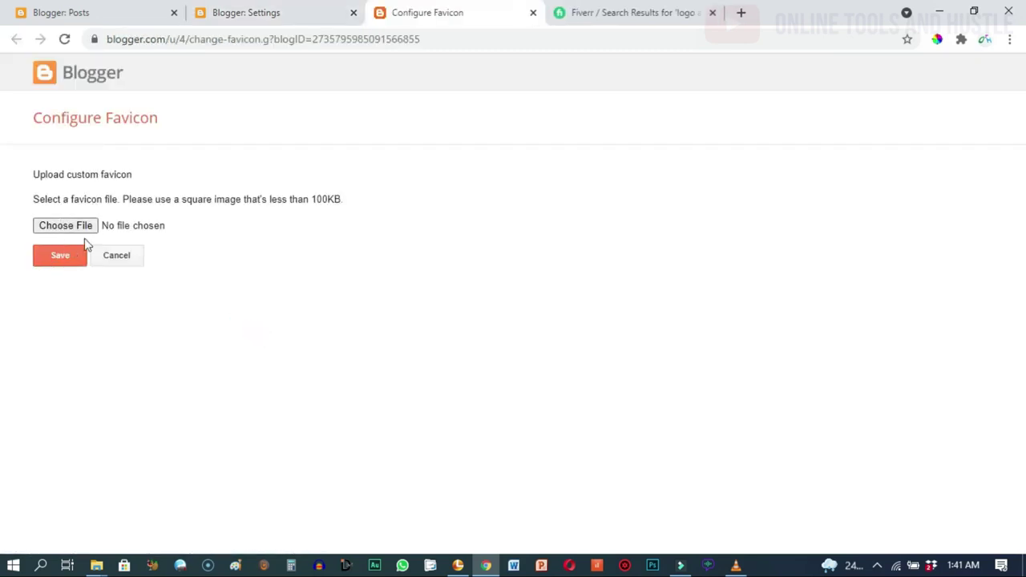
left_click(64, 227)
scroll(499, 134, "up", 5)
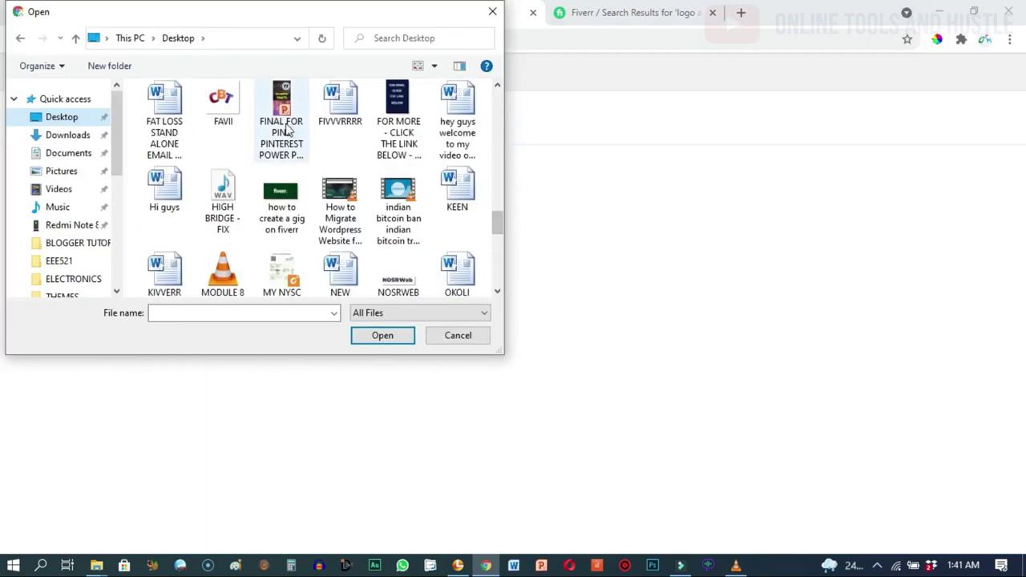
left_click(223, 108)
left_click(381, 335)
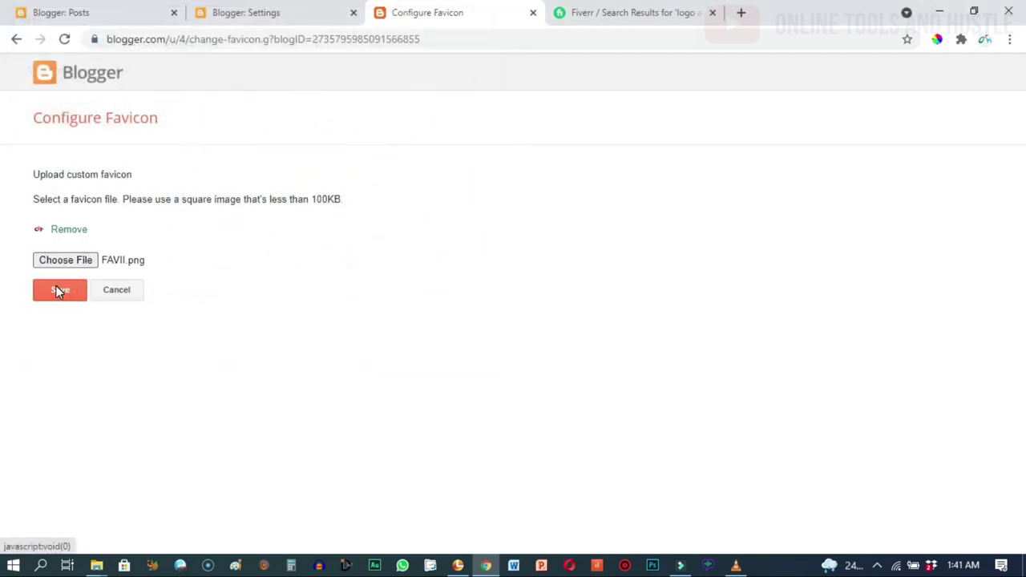
left_click(55, 290)
left_click(57, 290)
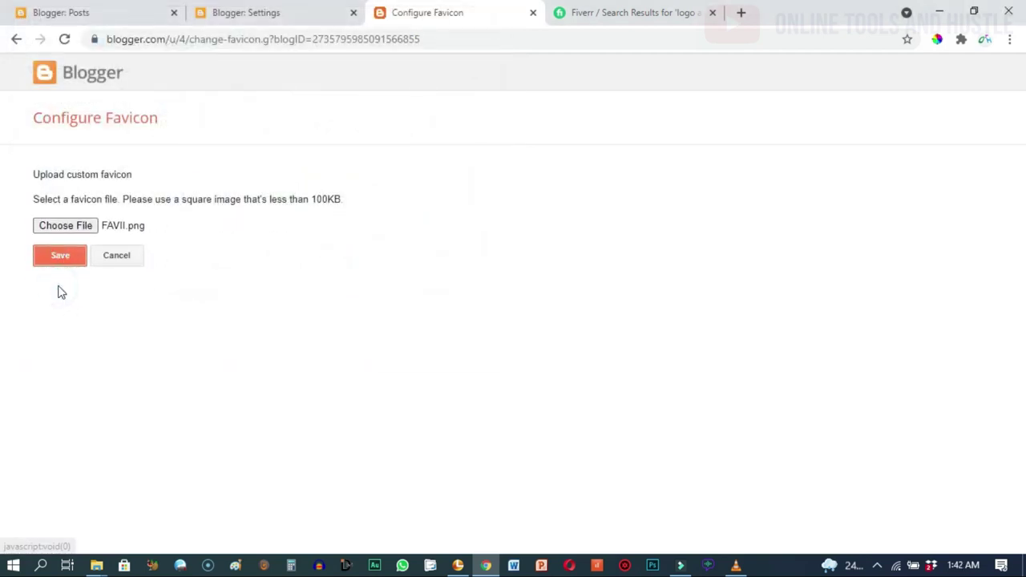
left_click(533, 13)
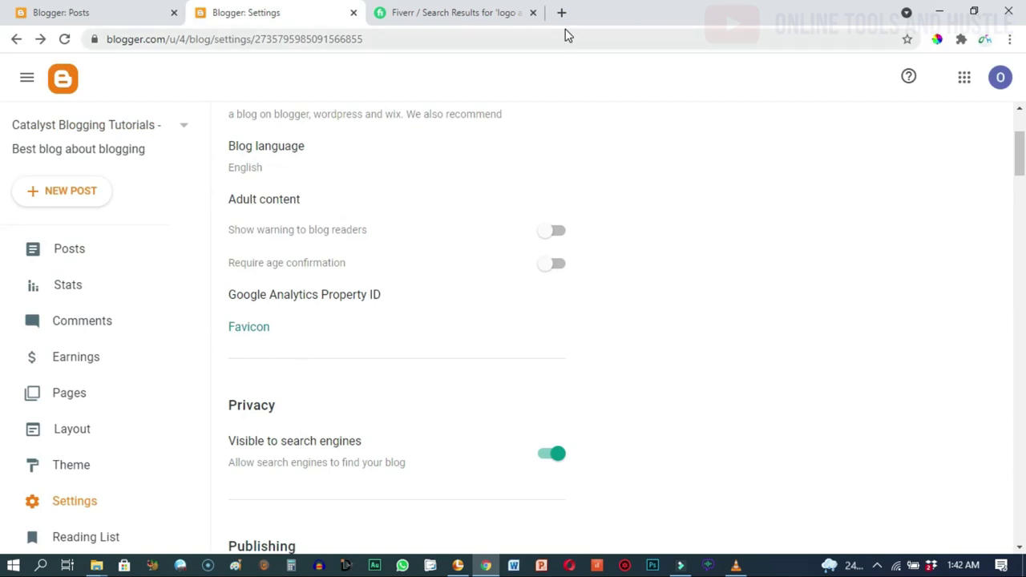
- View the live blog in a separate tab to check its favicon, title and description, and close it again
scroll(213, 377, "down", 2)
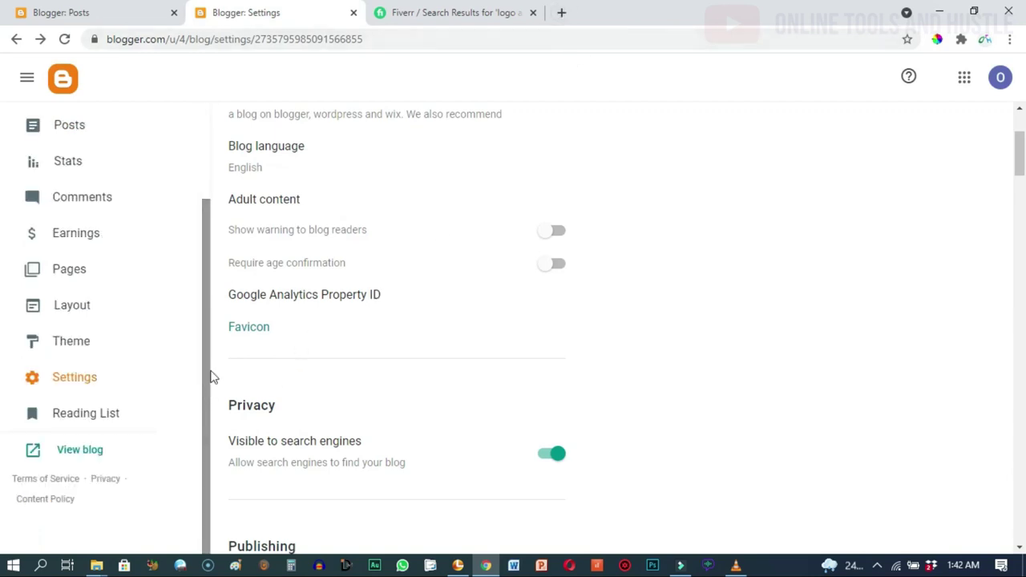
right_click(80, 451)
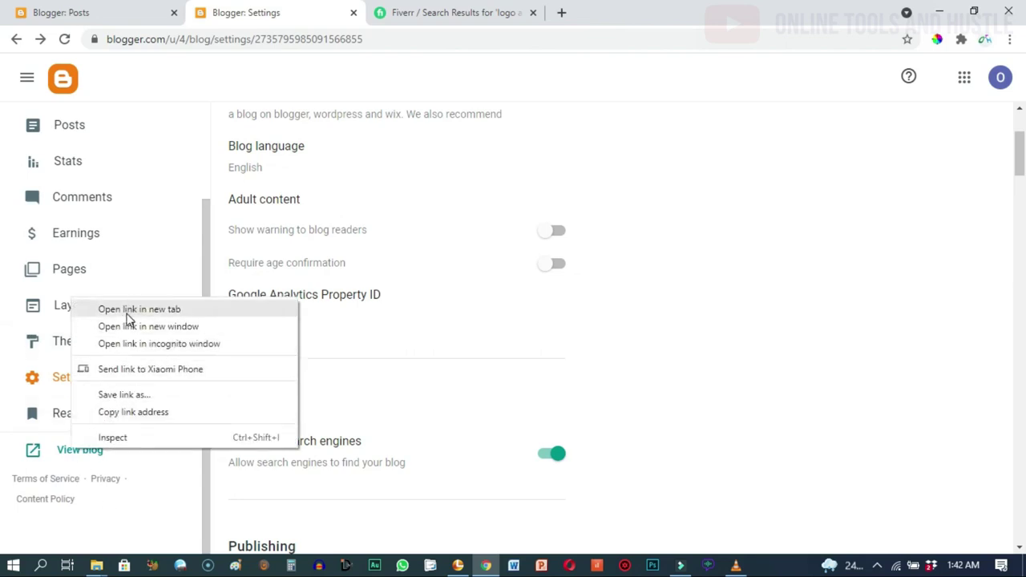
left_click(128, 313)
left_click(385, 14)
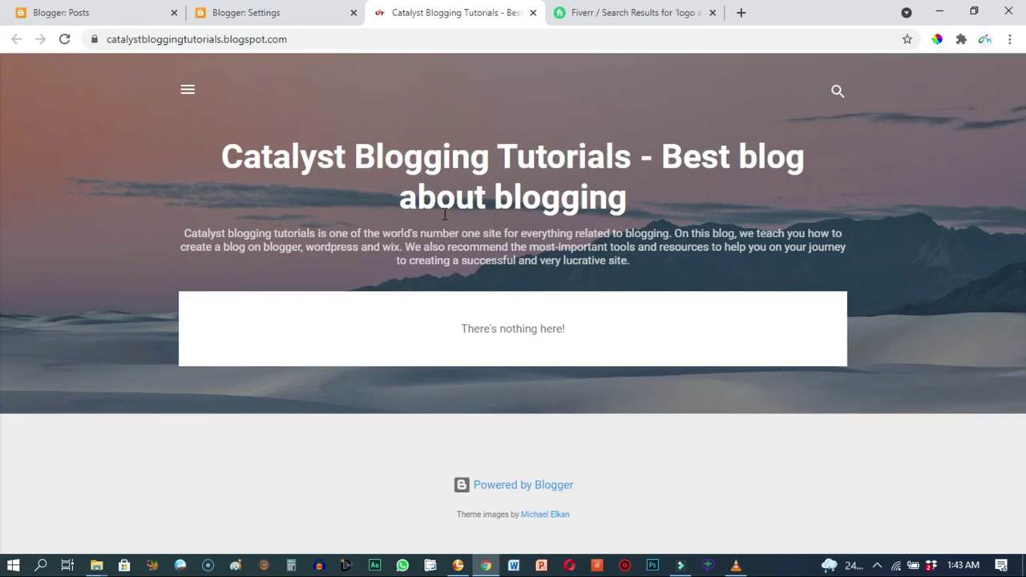
left_click(533, 13)
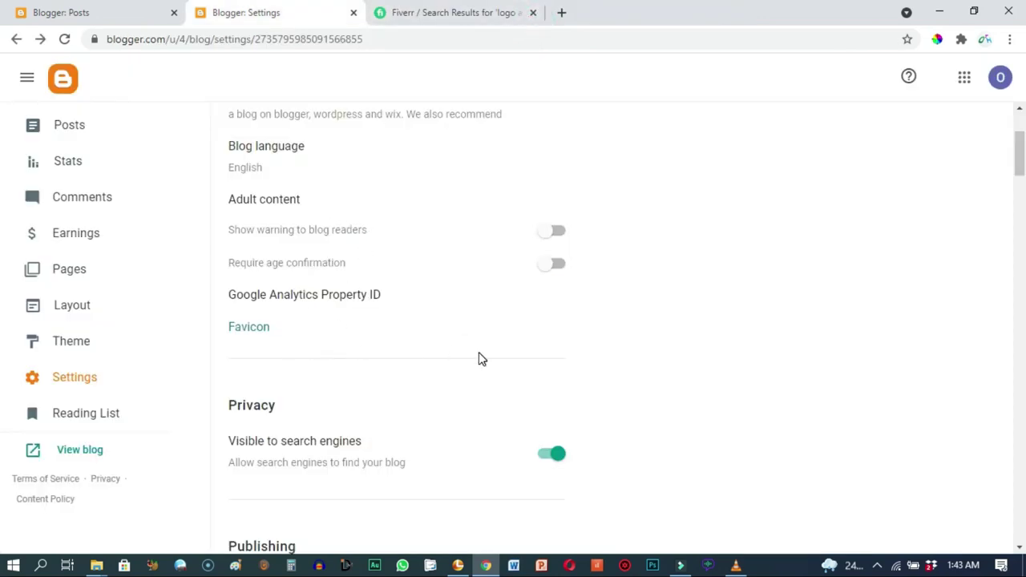
- Examine the blog's Privacy, Publishing, HTTPS and Permissions settings
scroll(238, 137, "down", 3)
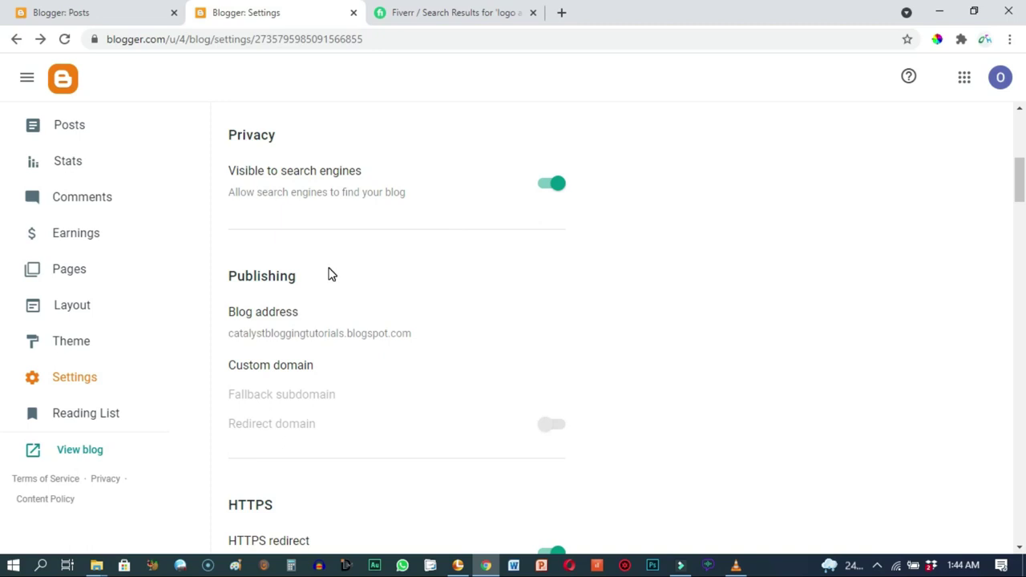
scroll(329, 274, "down", 2)
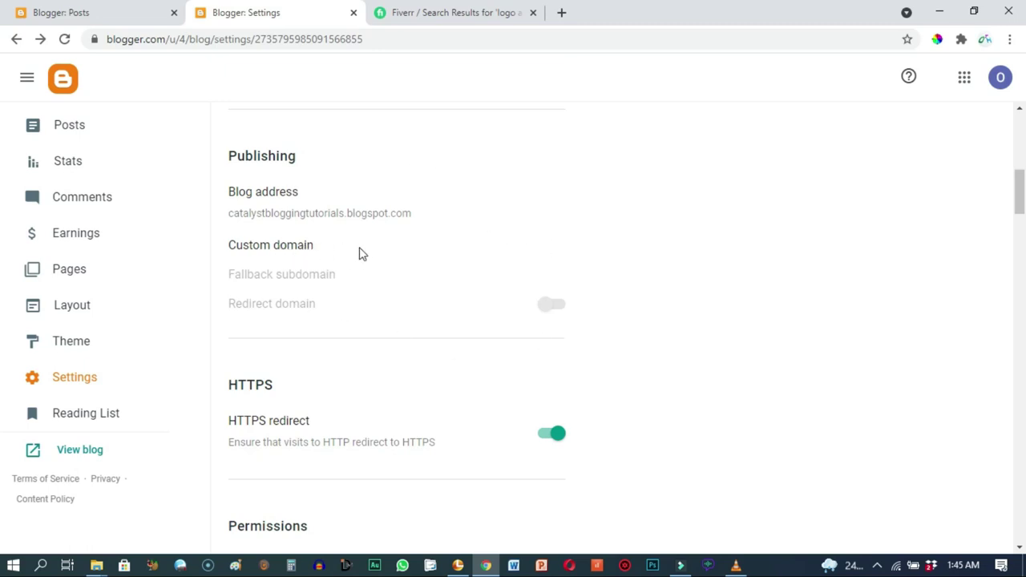
left_click(1019, 548)
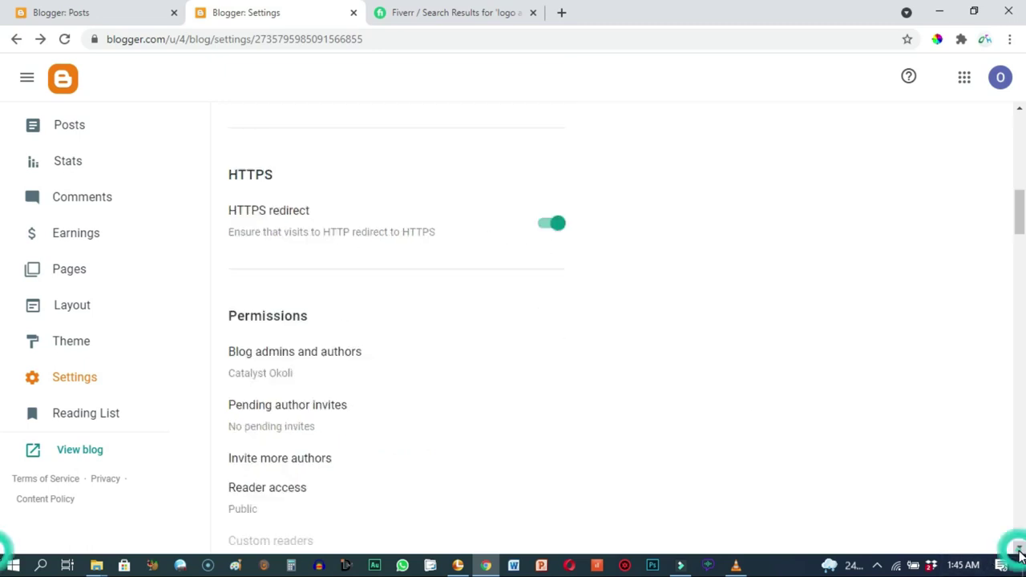
left_click(1019, 548)
left_click(1019, 548)
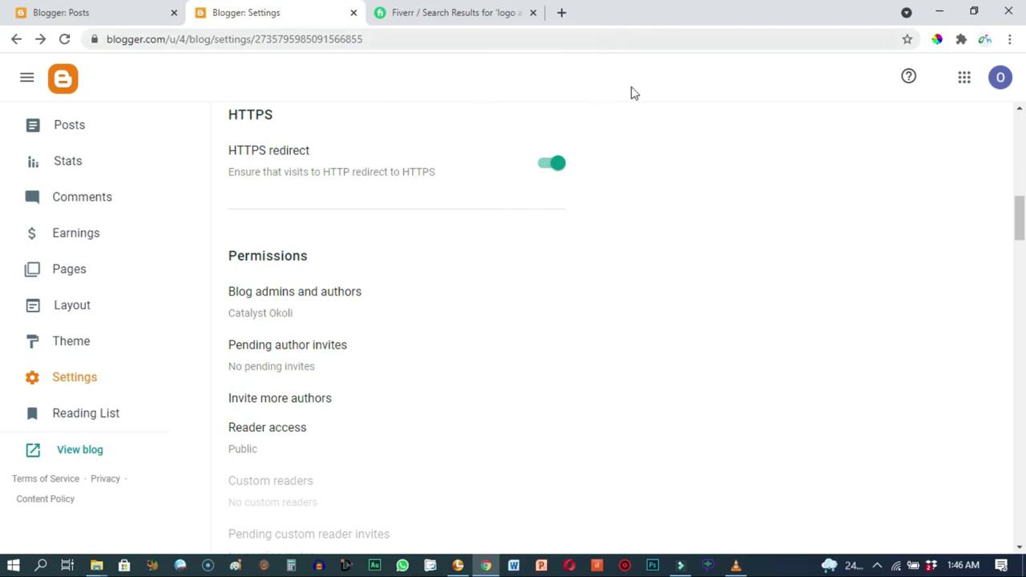
left_click(1019, 550)
left_click(1018, 550)
left_click(1019, 550)
left_click(1019, 550)
left_click(1018, 550)
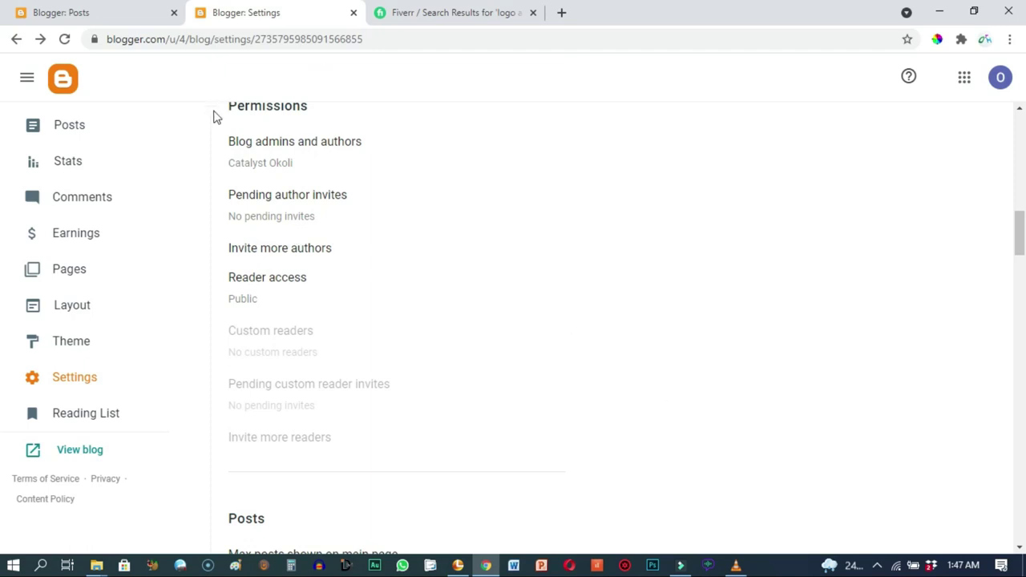
- Save the comment location as Embedded and allow commenting for users with Google Accounts
scroll(1019, 549, "down", 7)
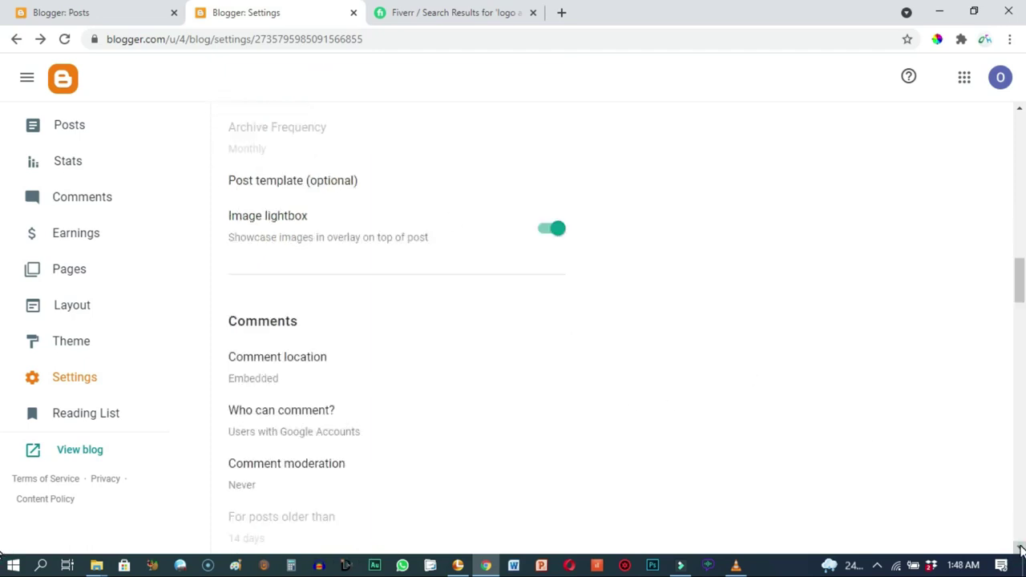
scroll(1021, 549, "down", 2)
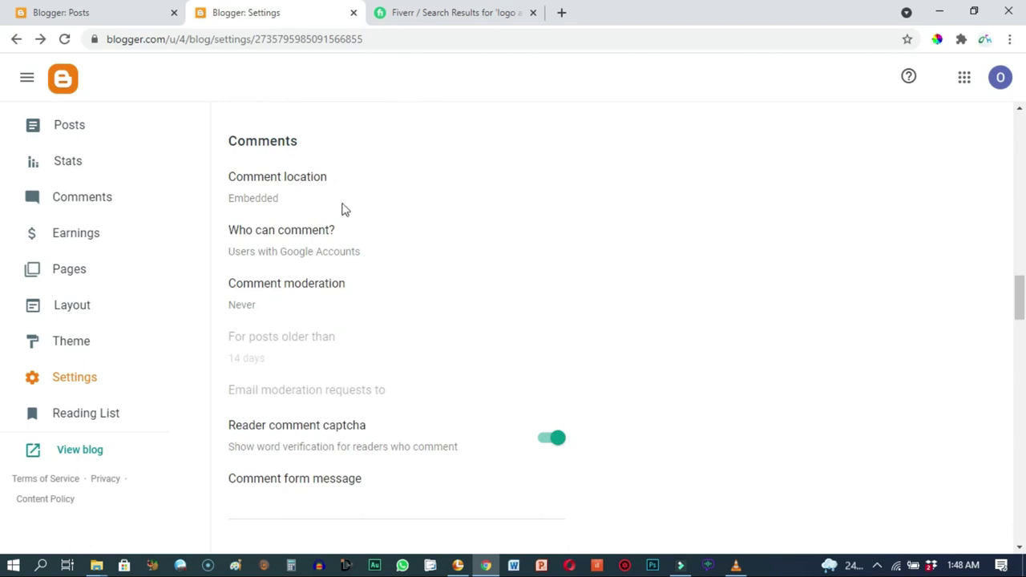
left_click(267, 202)
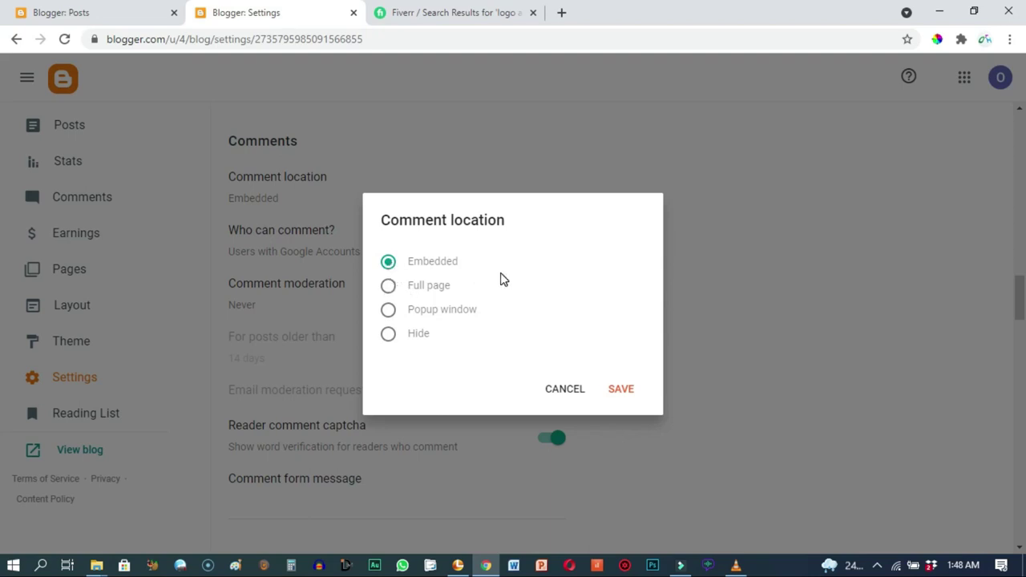
left_click(622, 390)
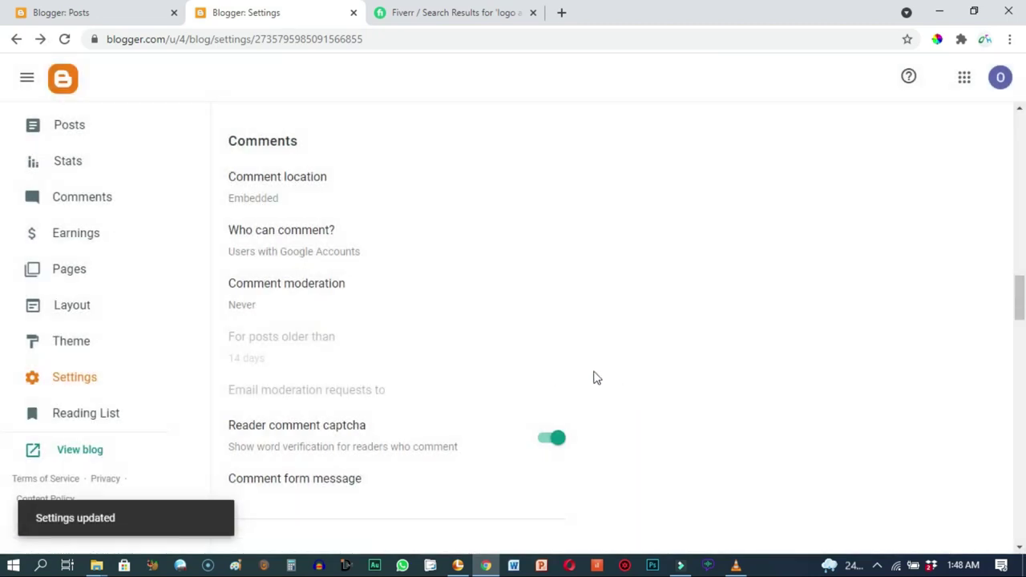
left_click(294, 253)
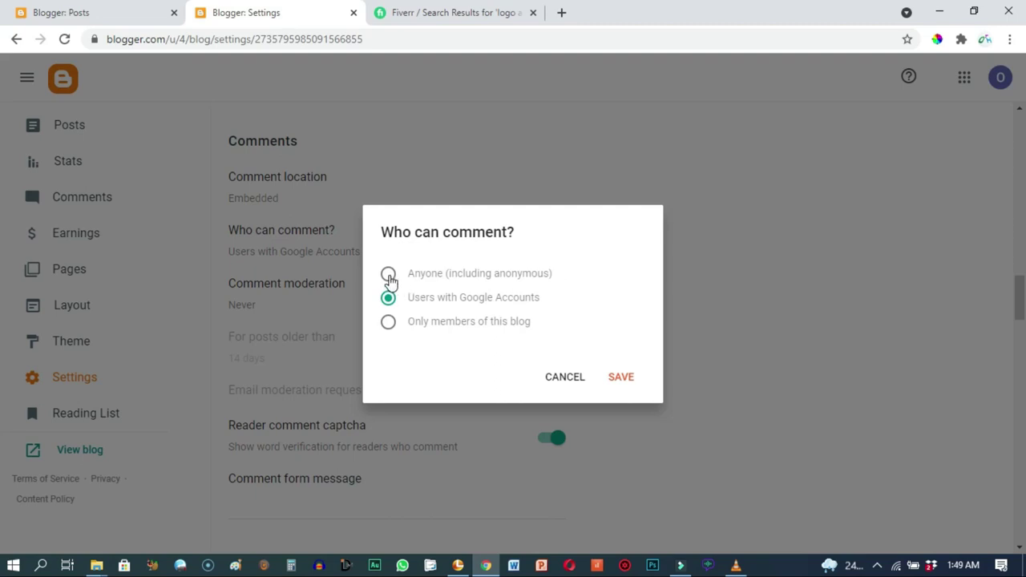
left_click(521, 298)
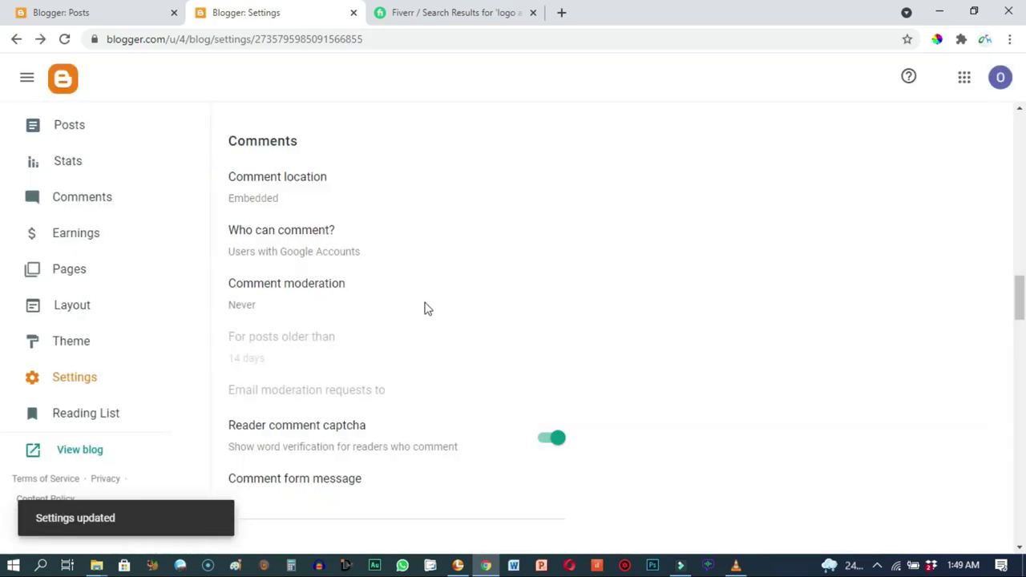
- Set comment moderation to Always and save it
left_click(248, 307)
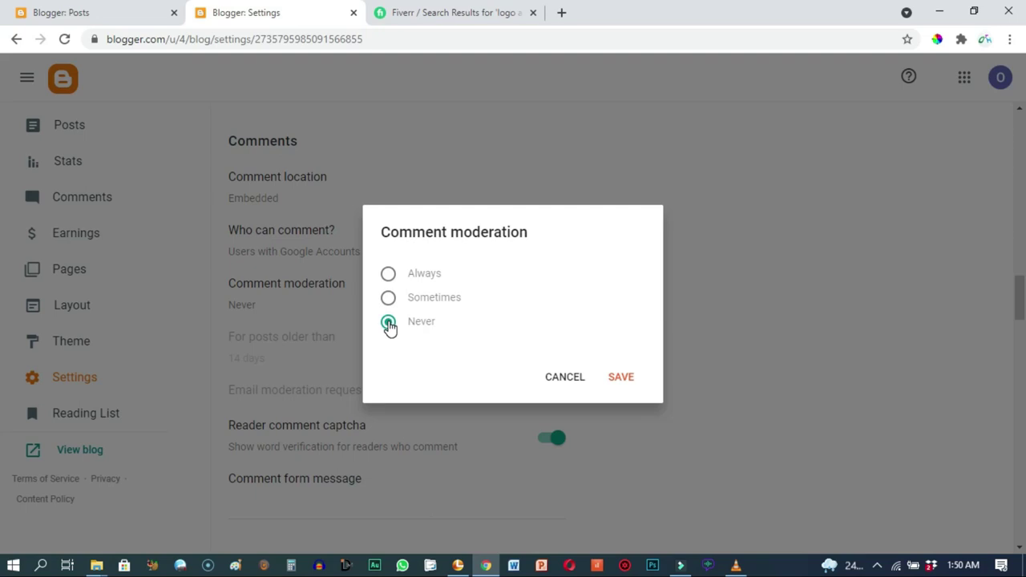
left_click(388, 274)
left_click(622, 379)
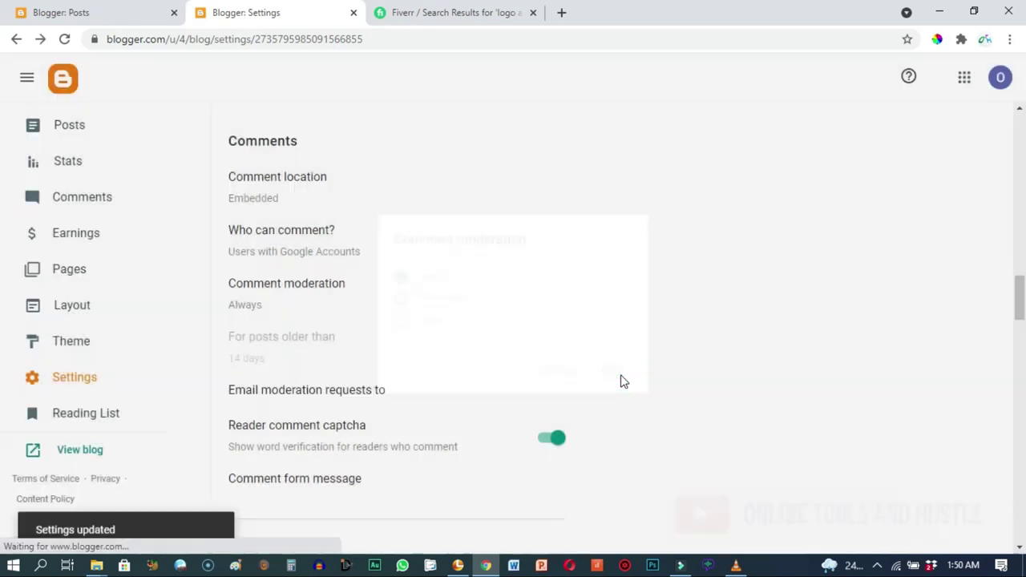
- Examine the remaining settings from Email and Formatting through Meta tags, Errors and redirects, and Crawlers and indexing
scroll(841, 393, "down", 3)
scroll(1019, 549, "down", 1)
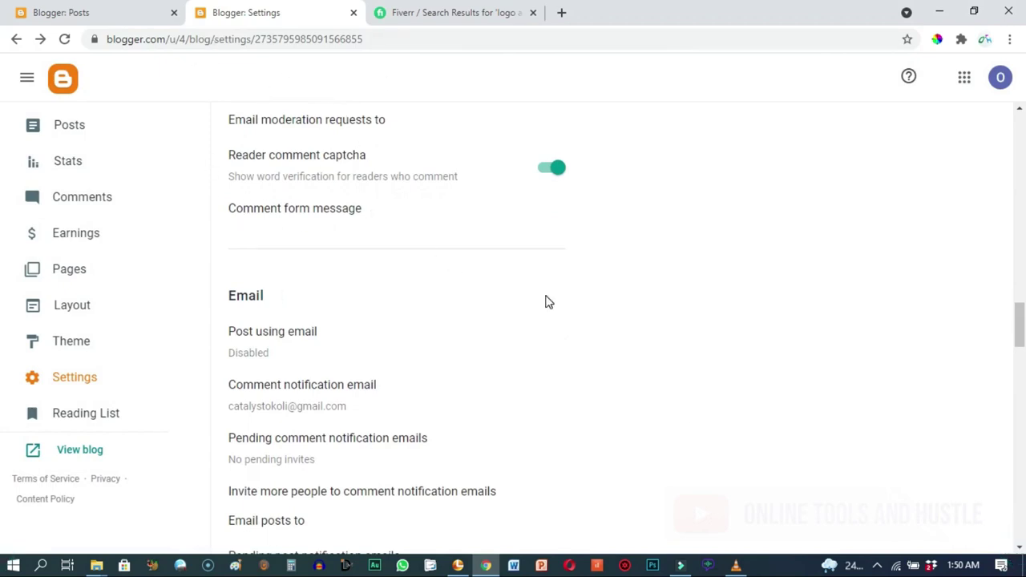
scroll(1020, 552, "down", 3)
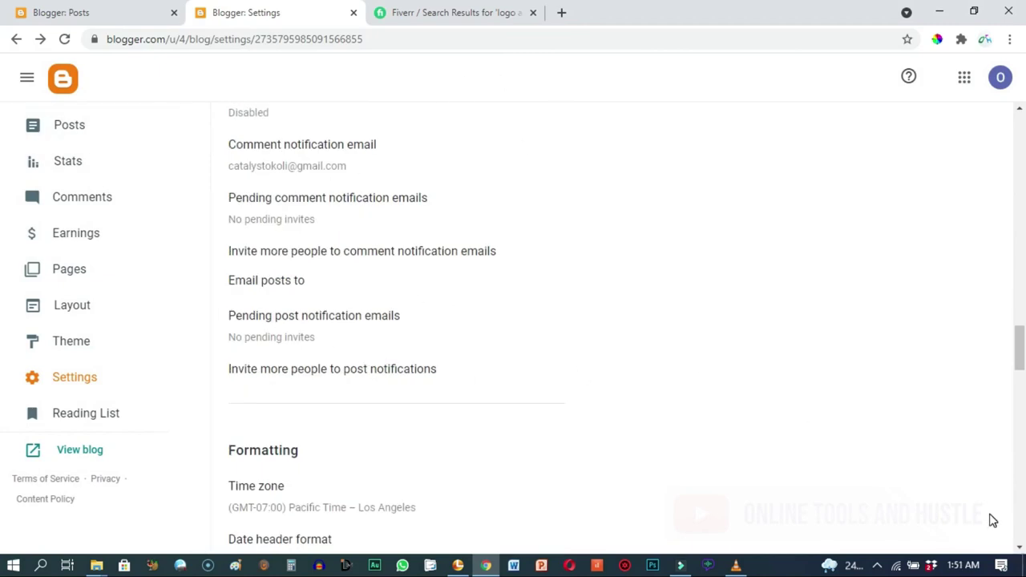
left_click(1020, 548)
scroll(1019, 548, "down", 10)
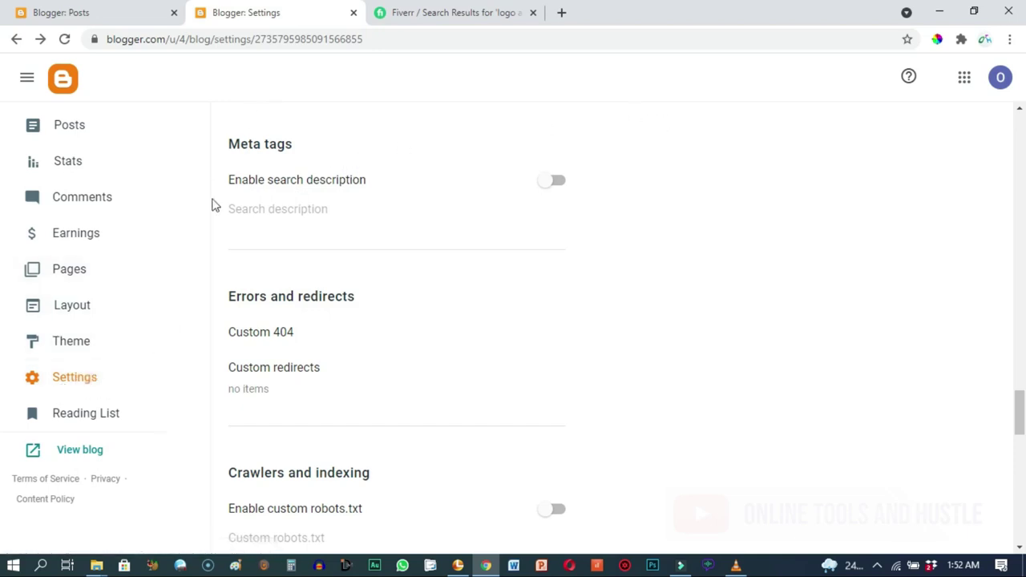
scroll(617, 353, "down", 1)
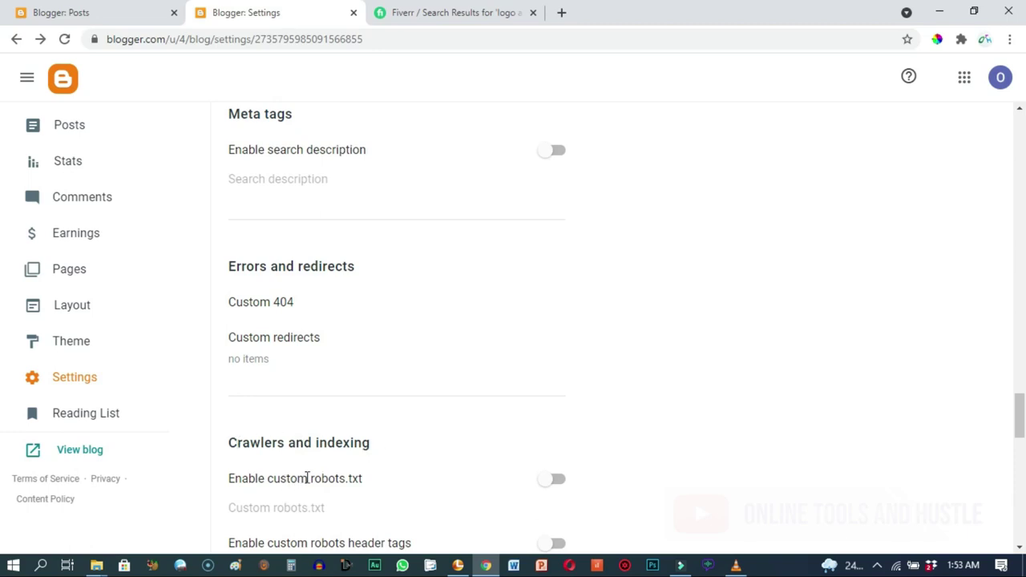
scroll(373, 479, "down", 2)
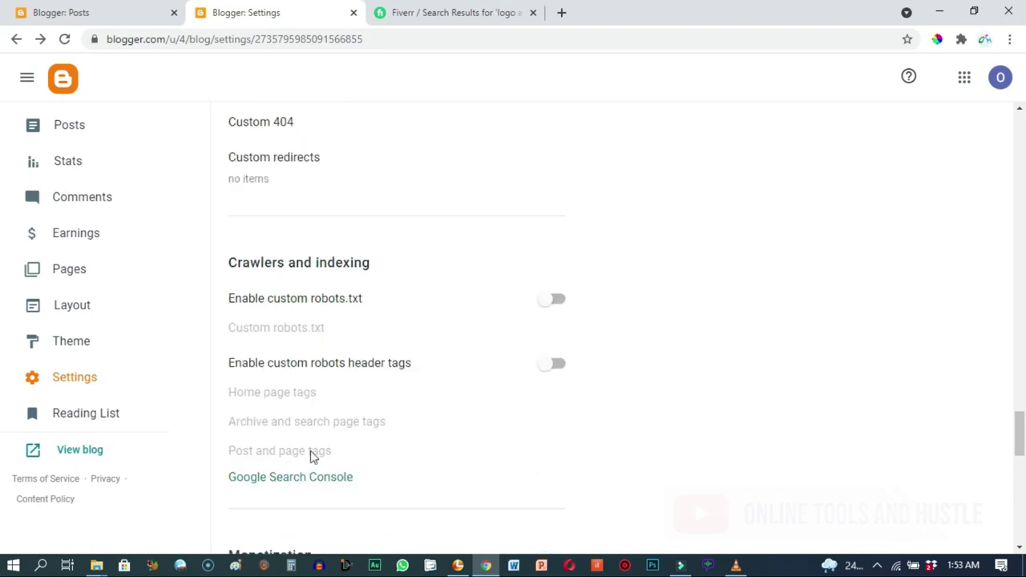
- Enable the search description under Meta tags and open the description text for editing
scroll(423, 484, "up", 3)
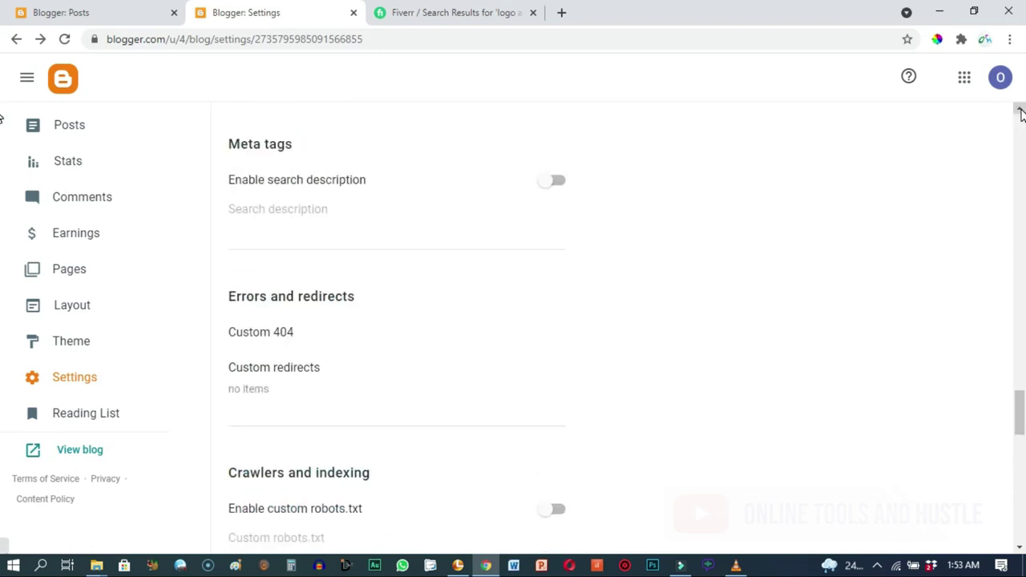
left_click(1021, 110)
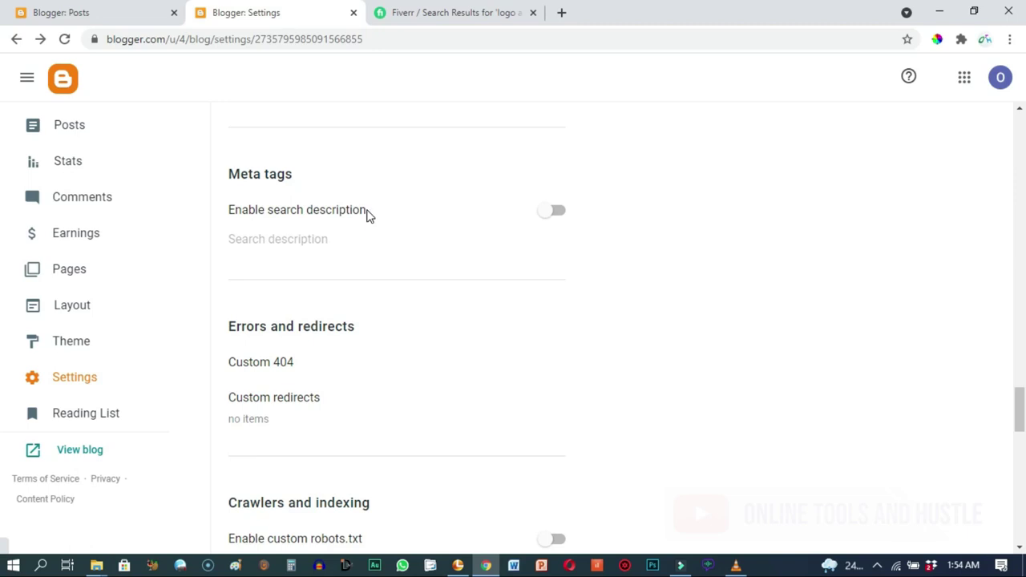
left_click(556, 212)
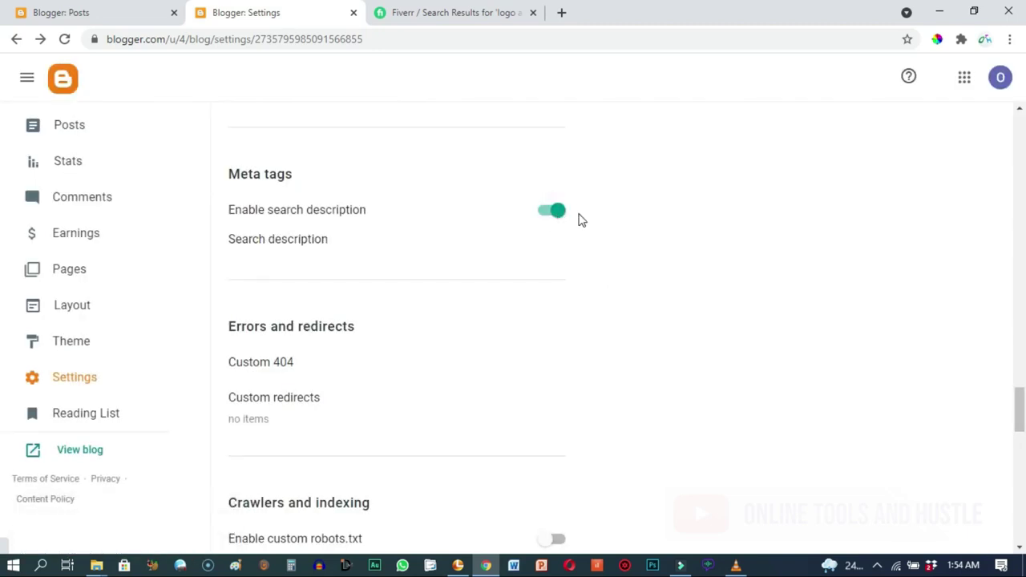
left_click(300, 243)
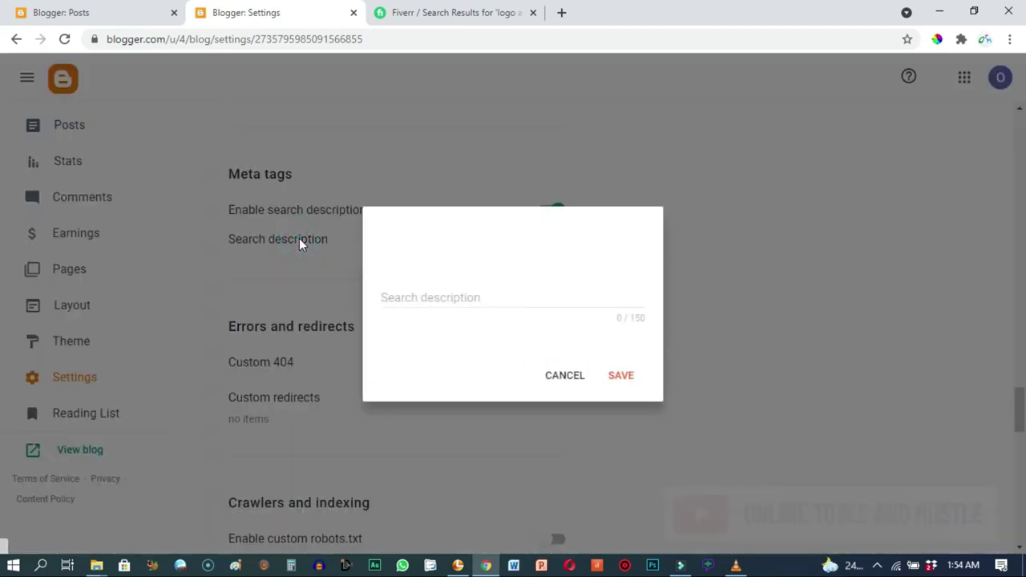
left_click(507, 299)
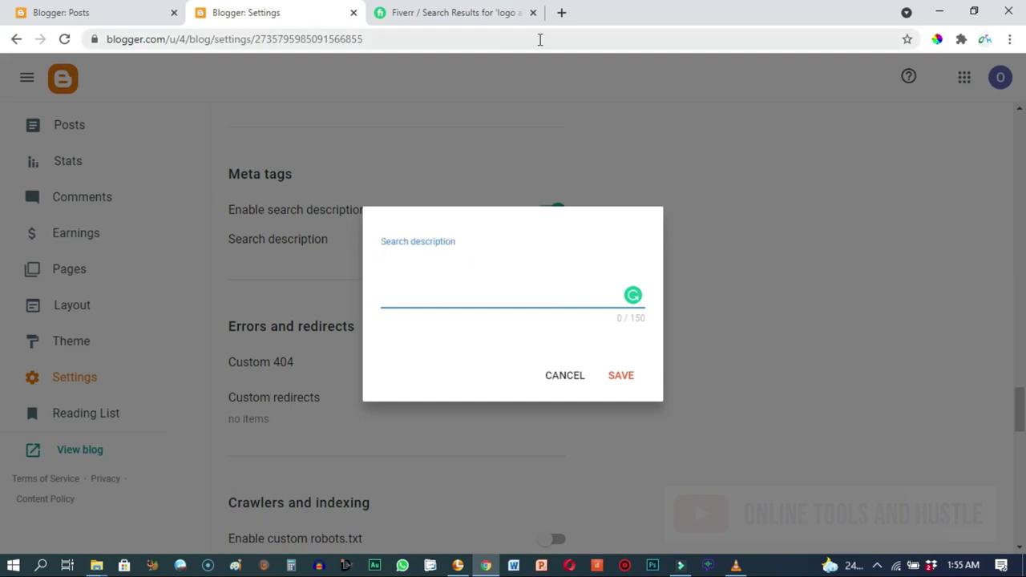
- Search Google for "how to make money blogging" in a new tab, examine the wpbeginner result's description snippet, and return to the Blogger settings
left_click(561, 13)
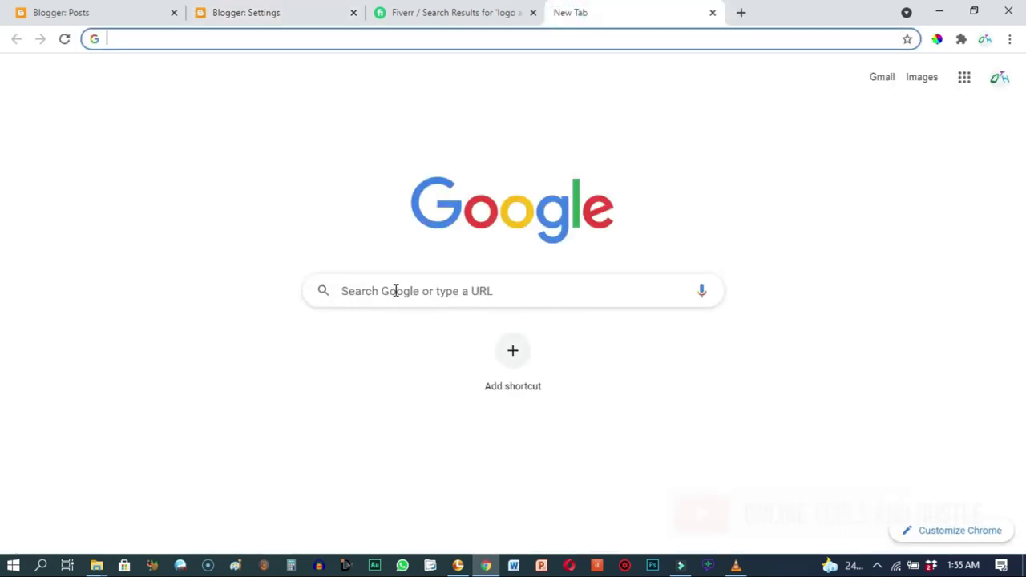
left_click(395, 291)
type("how to make ")
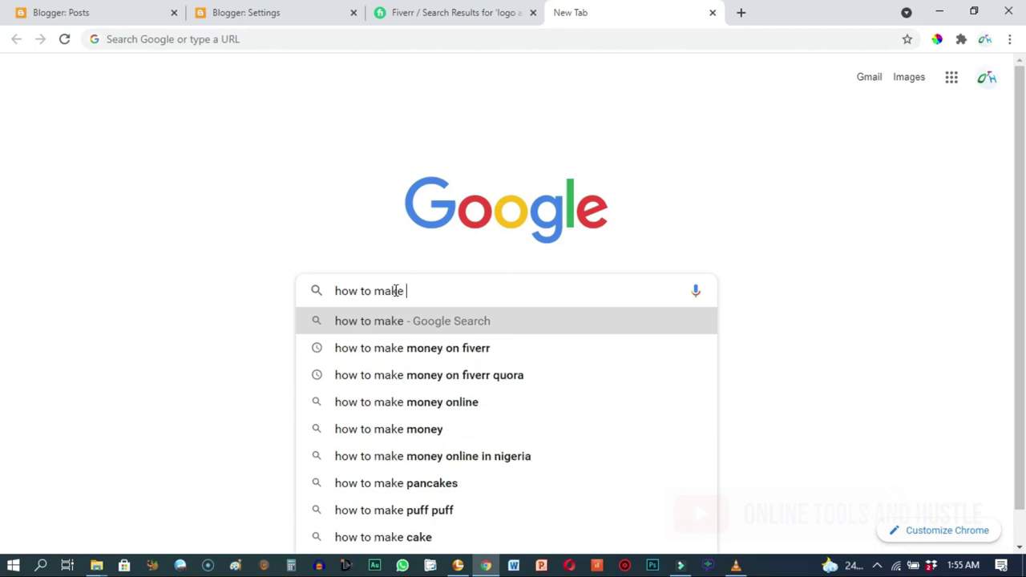
type("money blogging")
key("Return")
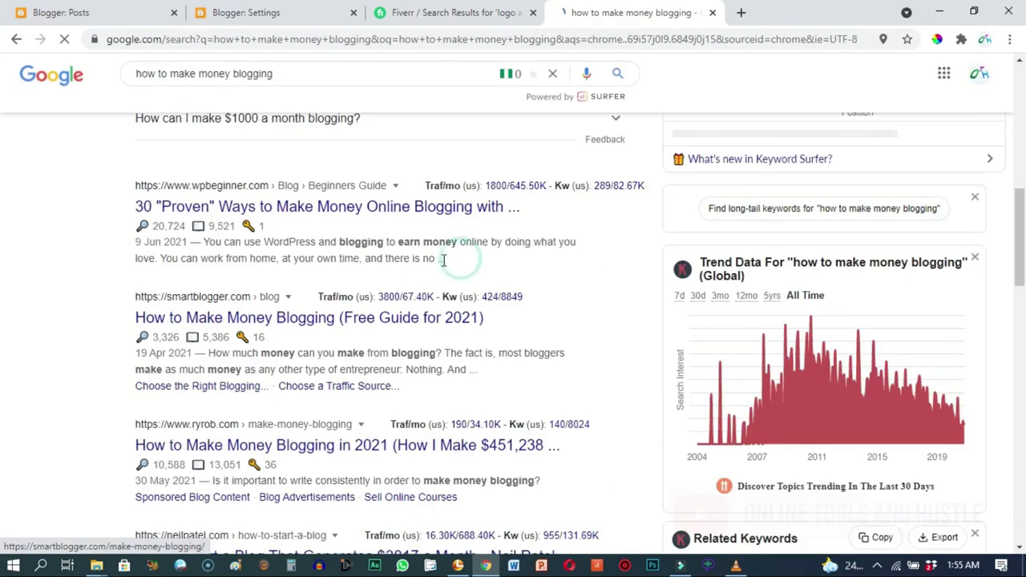
left_click_drag(443, 260, 260, 245)
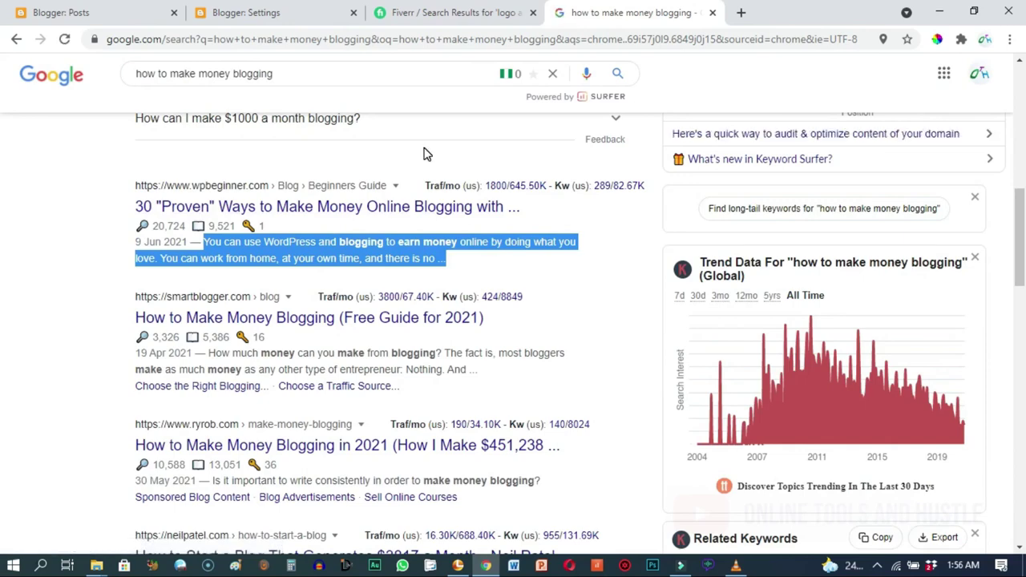
key("ctrl+w")
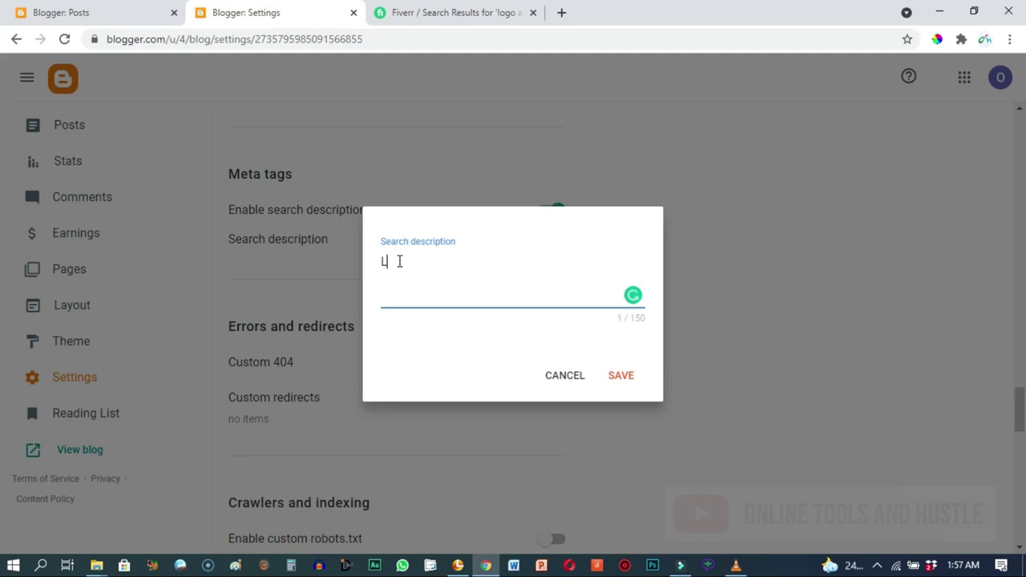
- Set the search description to "Learn how to create a profitable blog from start to finish." and save it
type("rn how to create a")
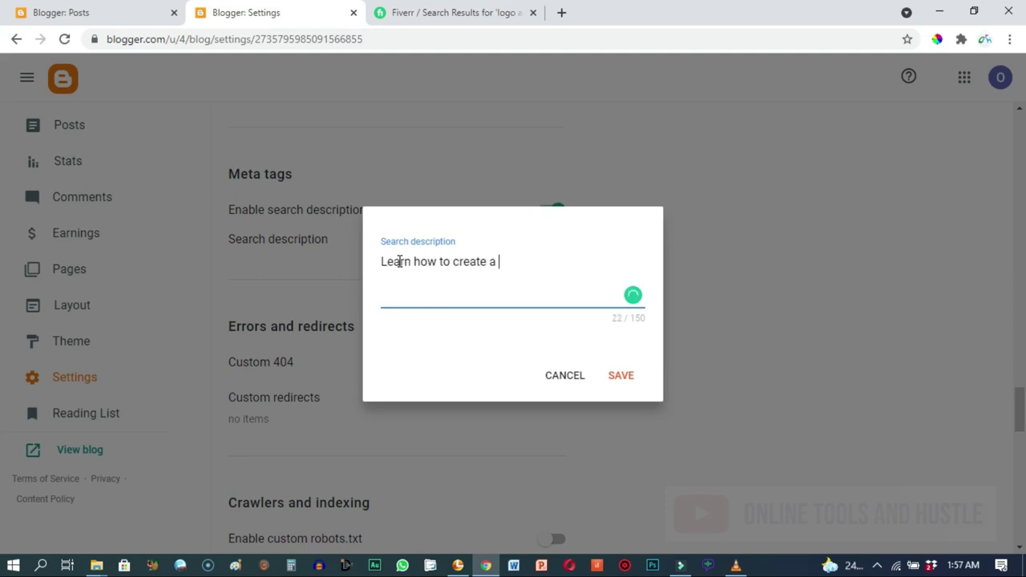
type(" profitable blog from ")
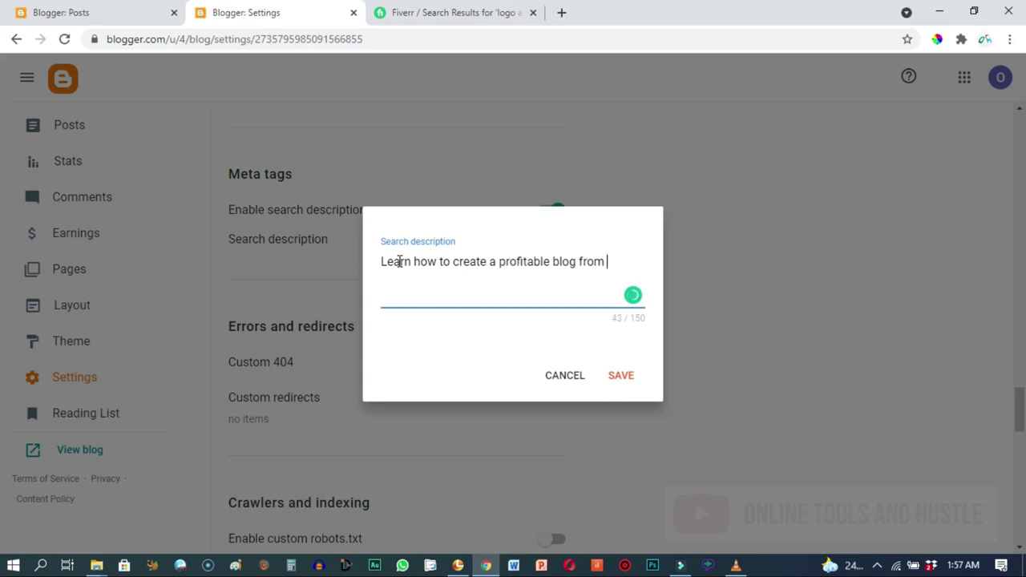
type("start to finish.")
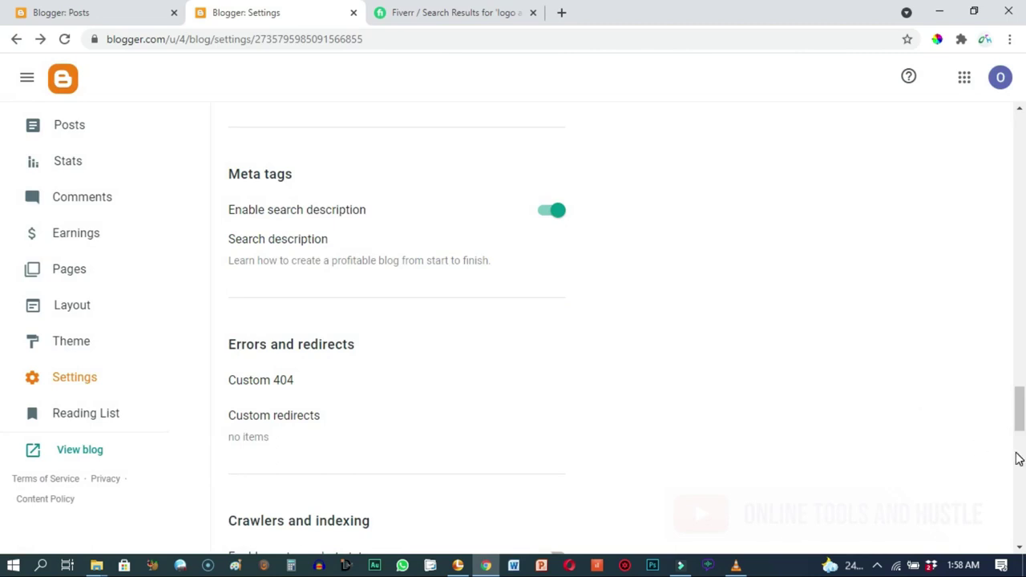
- Enable custom robots.txt and custom robots header tags under Crawlers and indexing
scroll(1018, 455, "down", 3)
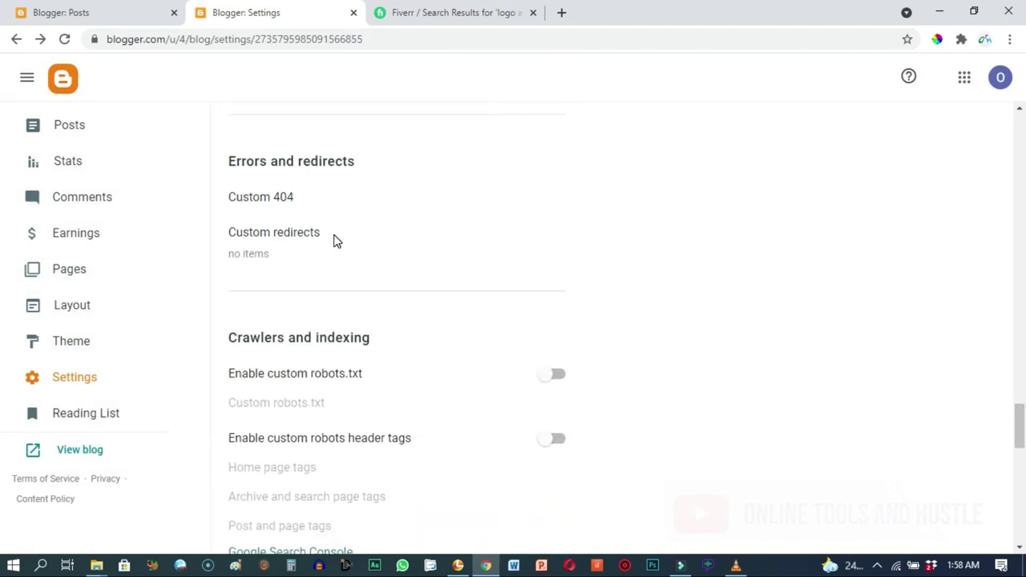
left_click_drag(1014, 426, 1022, 453)
left_click_drag(2, 455, 6, 439)
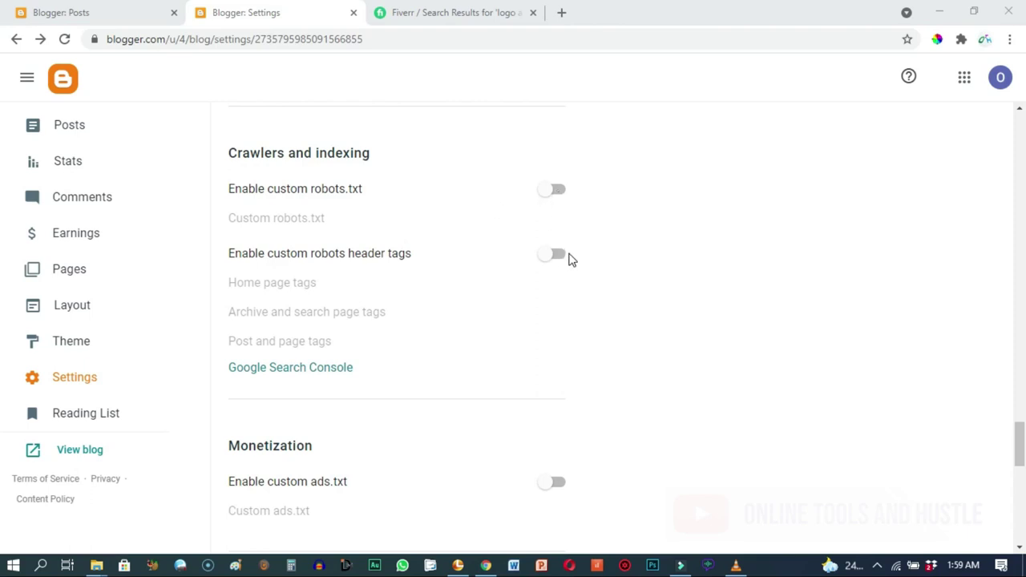
left_click(559, 191)
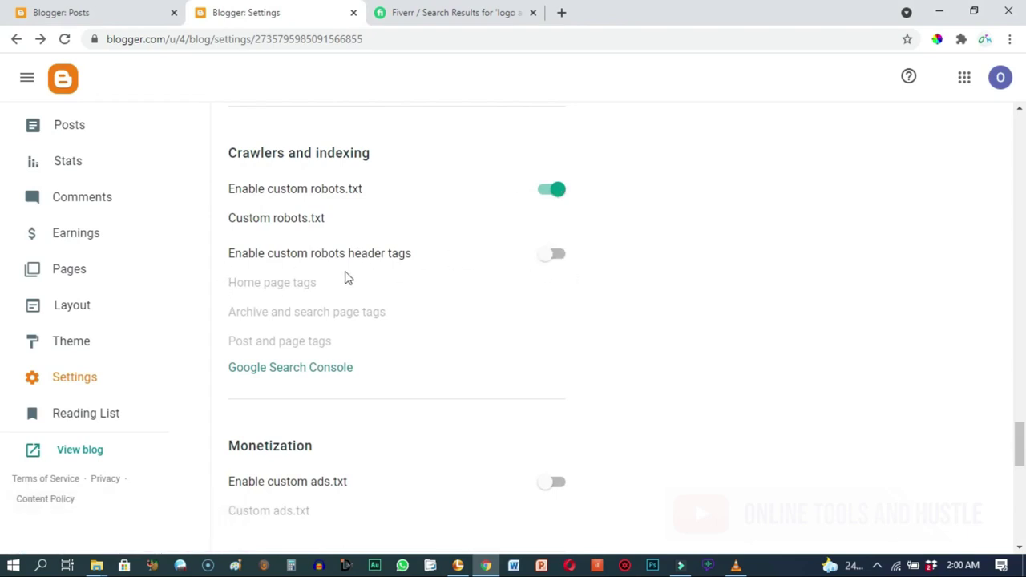
left_click(559, 256)
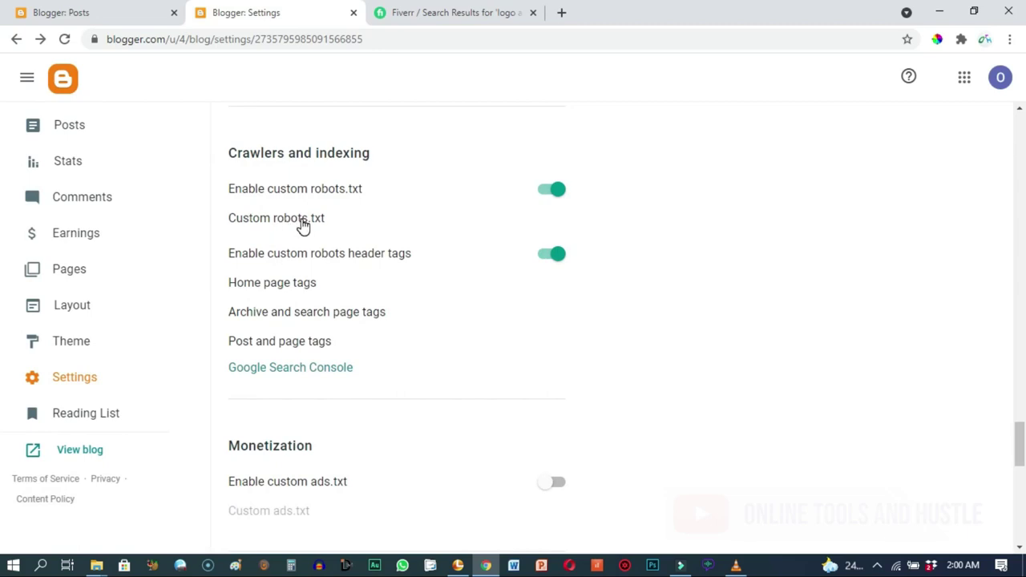
- Fill the custom robots.txt with Mediapartners-Google and * user-agent rules, disallowing /search?q=* and /*?updated-max=*, allowing /, plus a yourname.blogspot.com feed sitemap
left_click(303, 225)
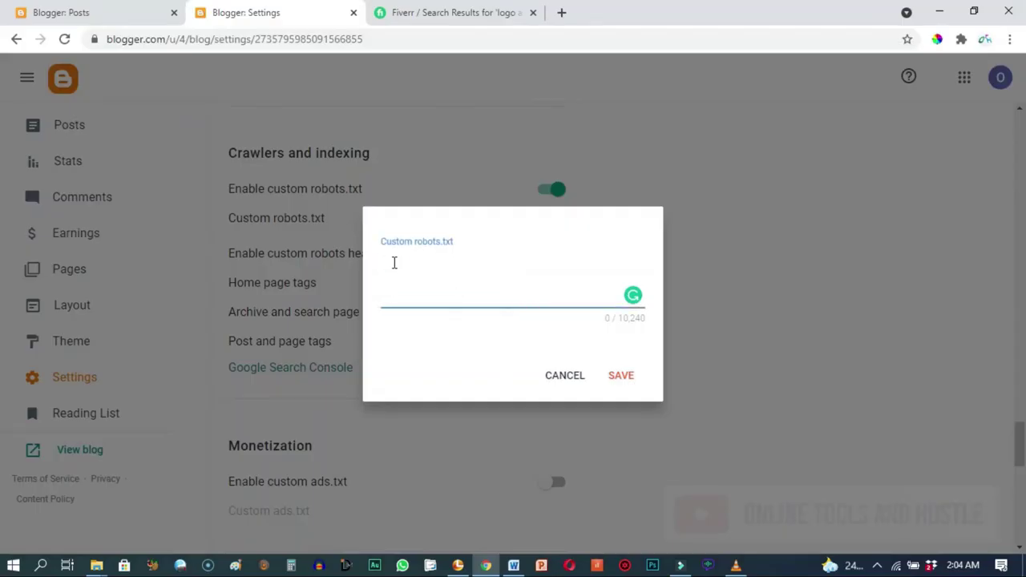
left_click(395, 263)
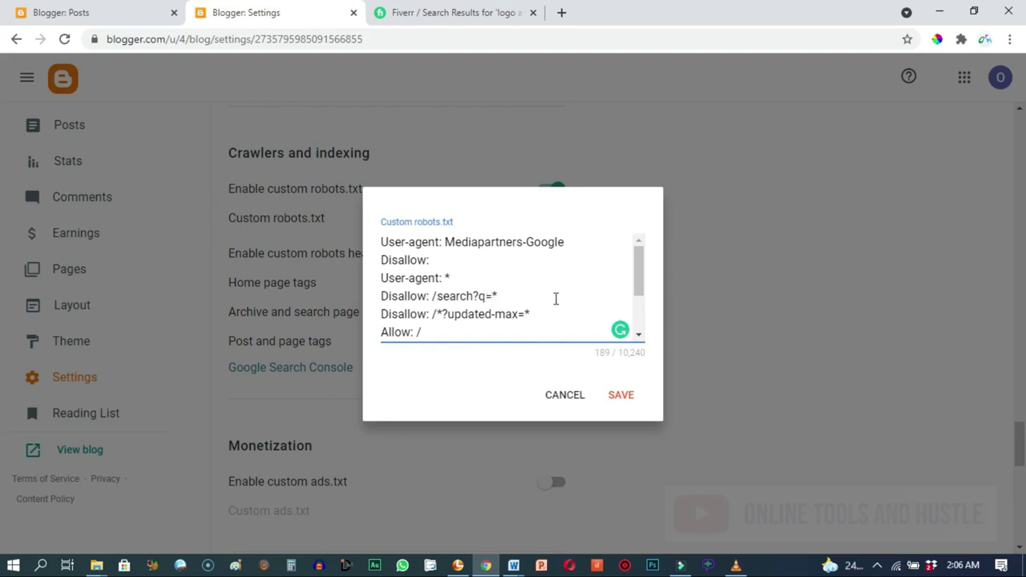
left_click(639, 335)
scroll(641, 335, "down", 2)
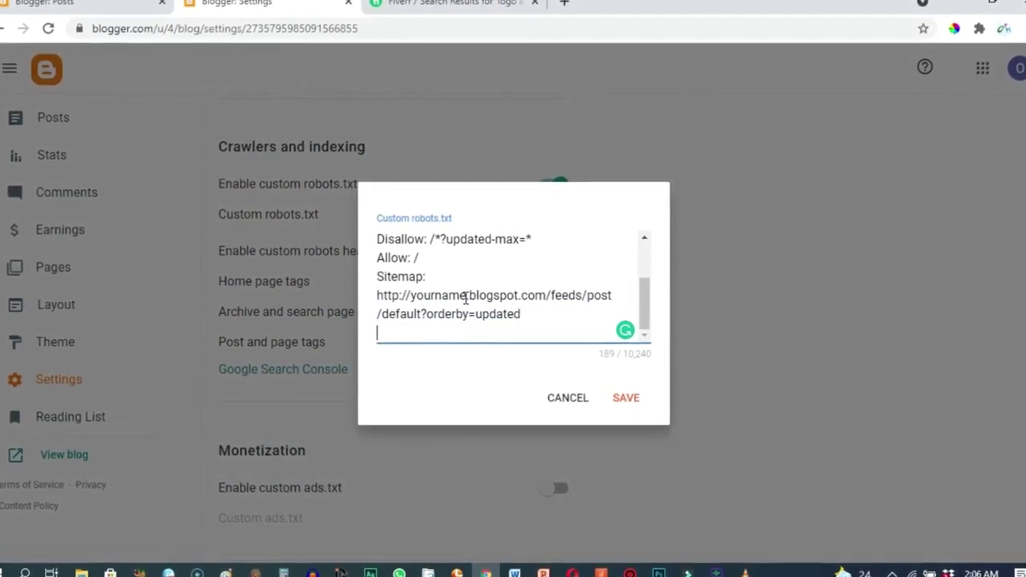
- Replace "yourname" in the robots.txt sitemap address with "catalystbloggingtutorials"
left_click(466, 297)
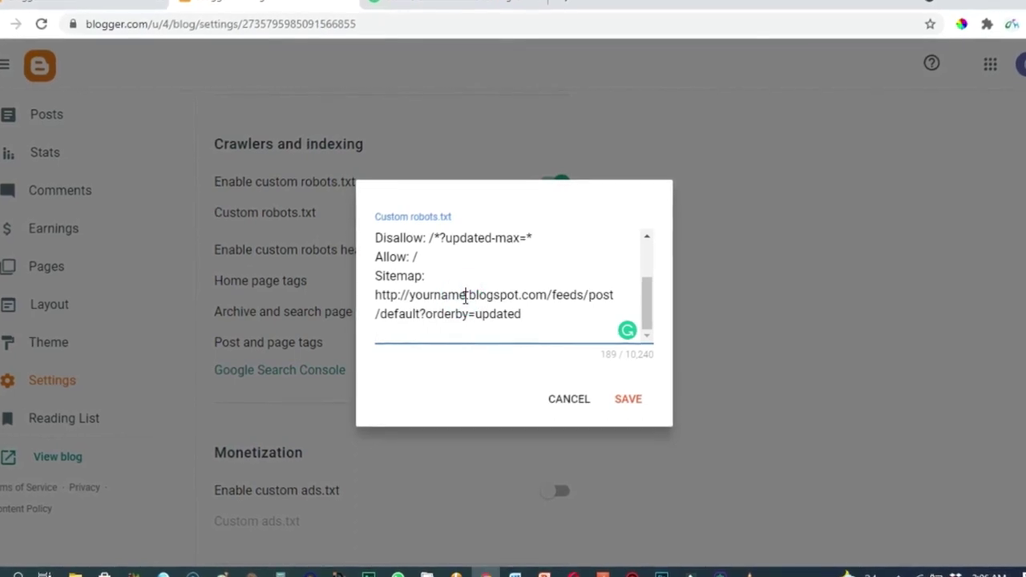
key("BackSpace")
key("BackSpace")
key("BackSpace")
key("BackSpace")
key("BackSpace")
key("BackSpace")
key("BackSpace")
key("BackSpace")
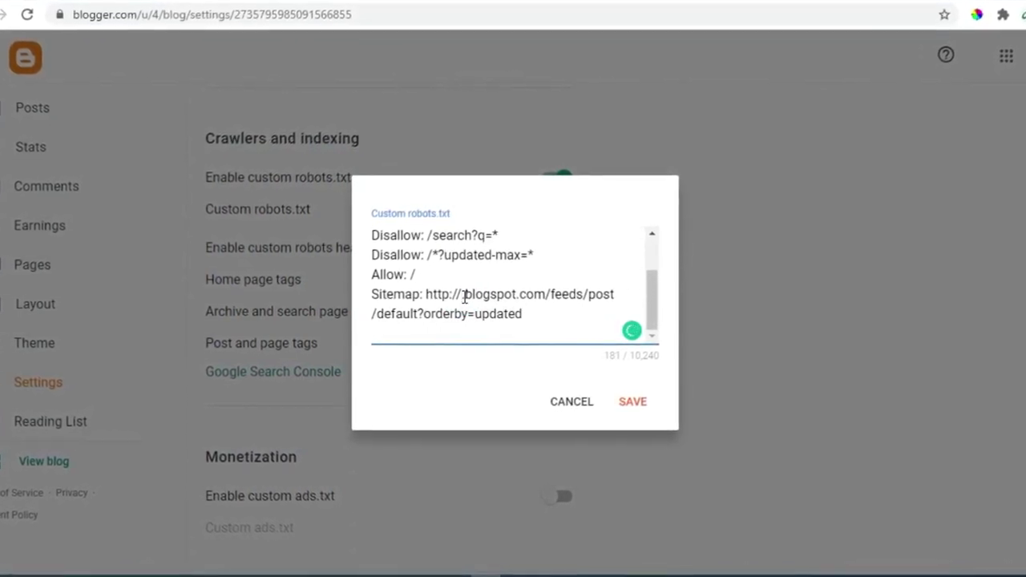
type("ratalystblo")
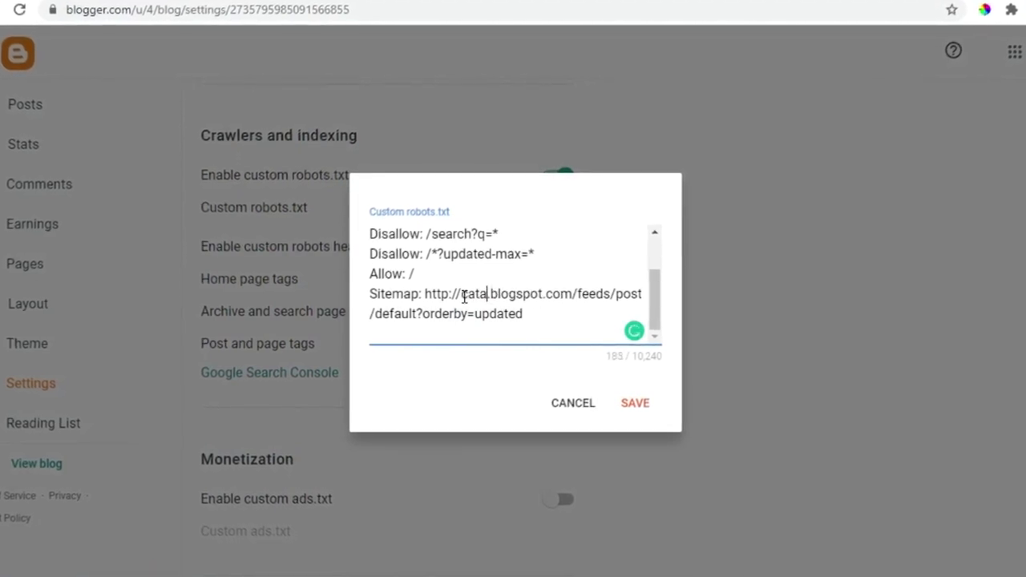
type("ggi")
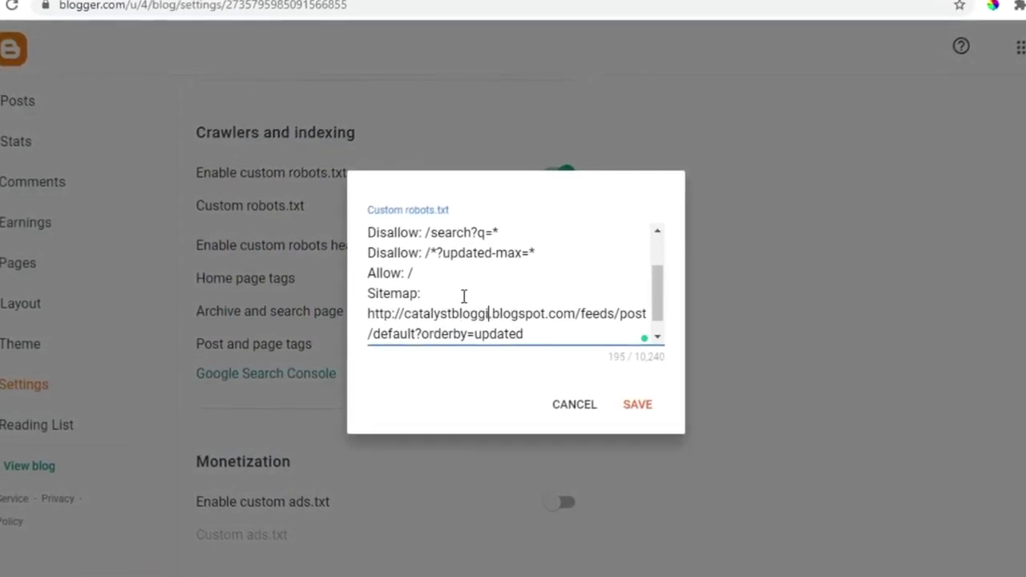
type("orials")
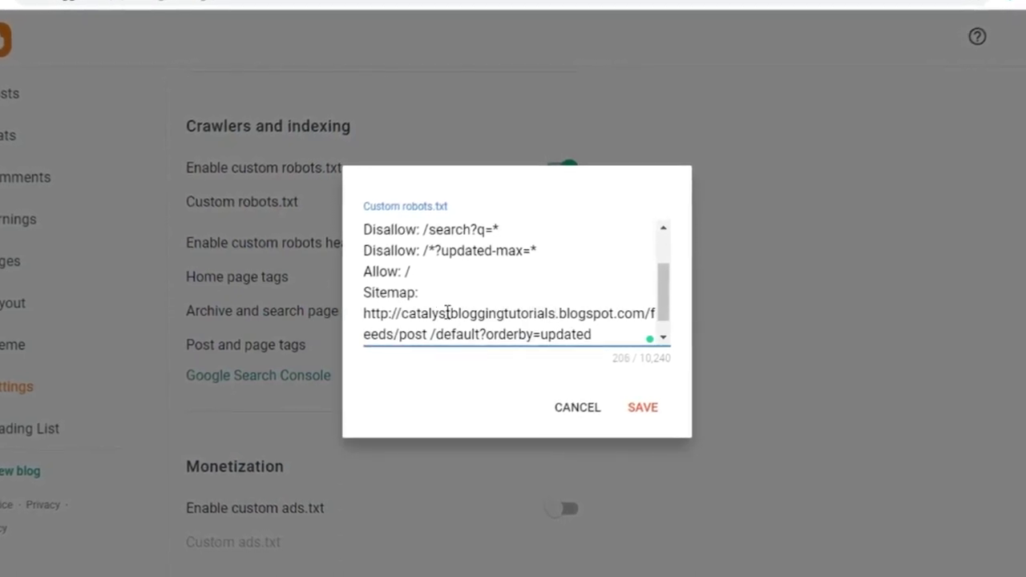
- Examine the full custom robots.txt rules and the blog address in the sitemap line
left_click_drag(401, 314, 643, 324)
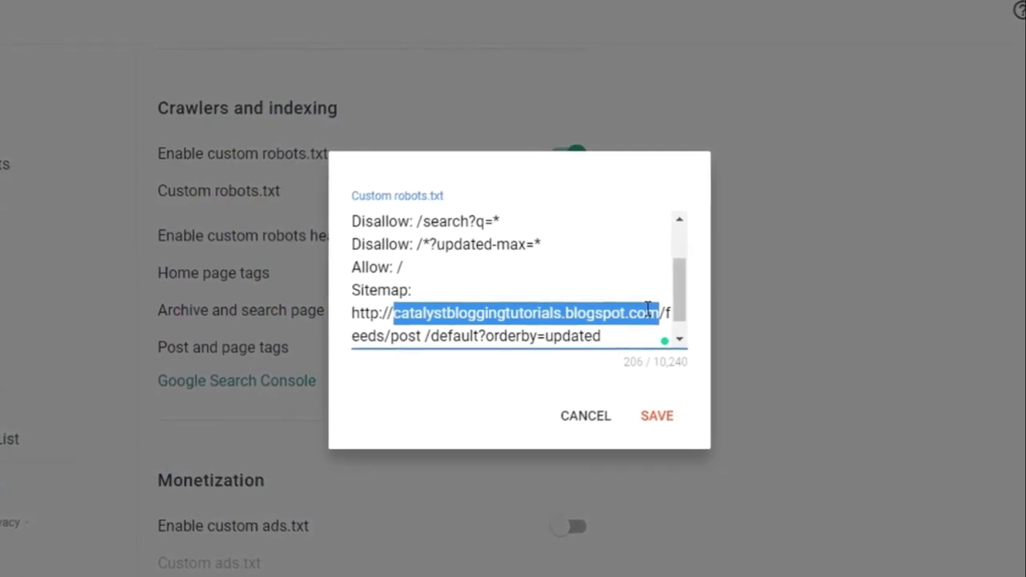
left_click(569, 289)
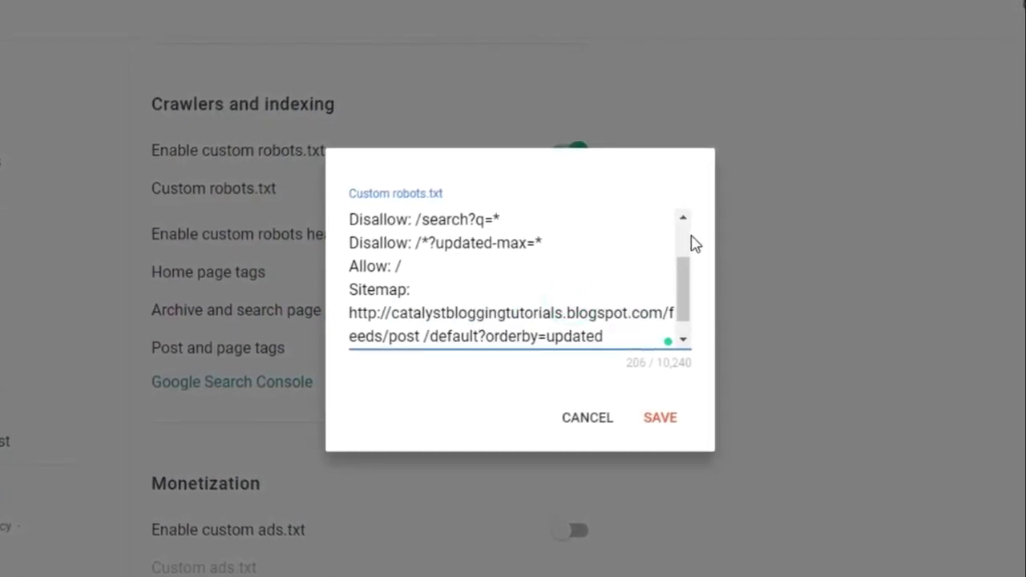
scroll(641, 252, "up", 3)
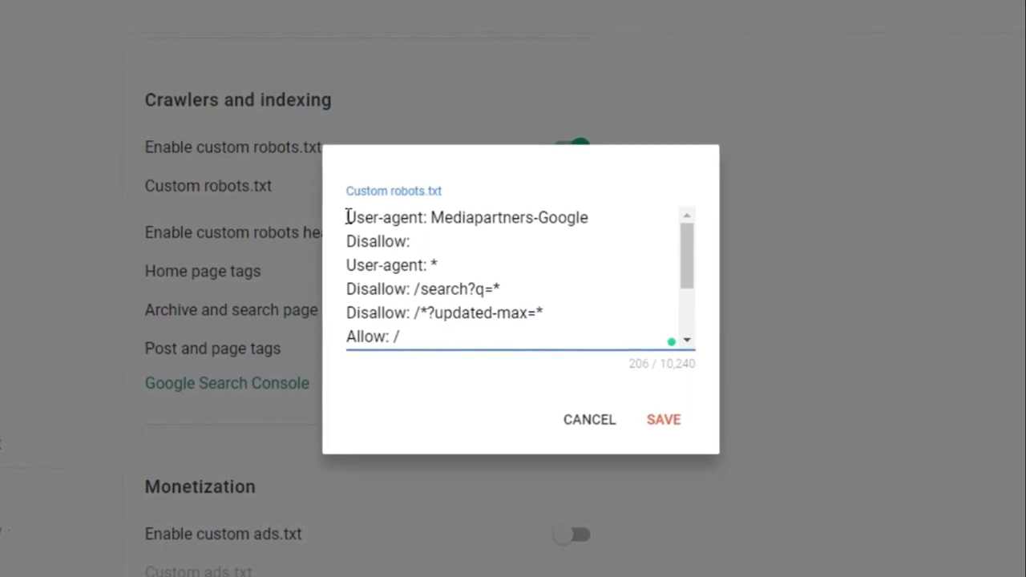
left_click_drag(347, 218, 618, 323)
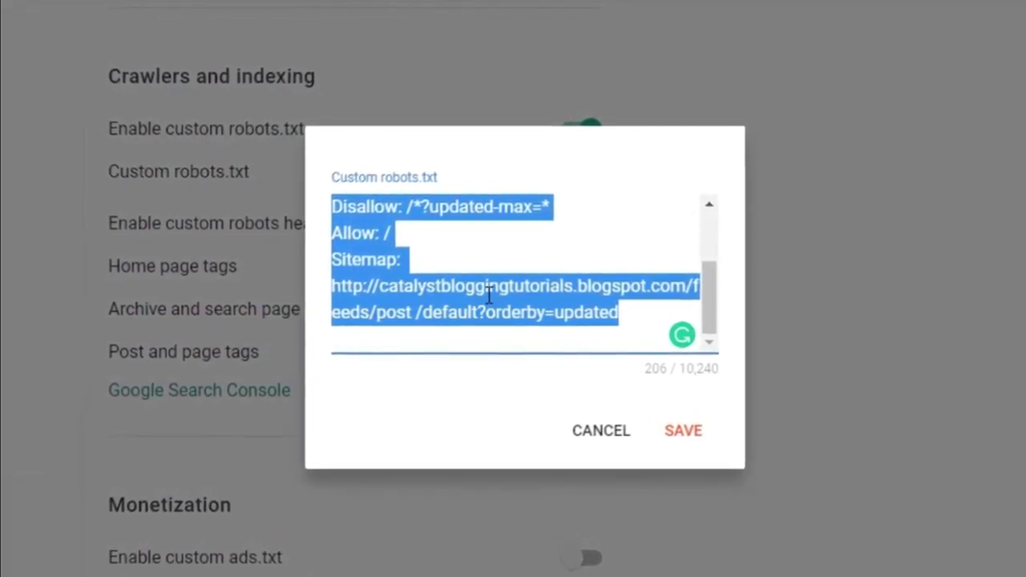
left_click(714, 224)
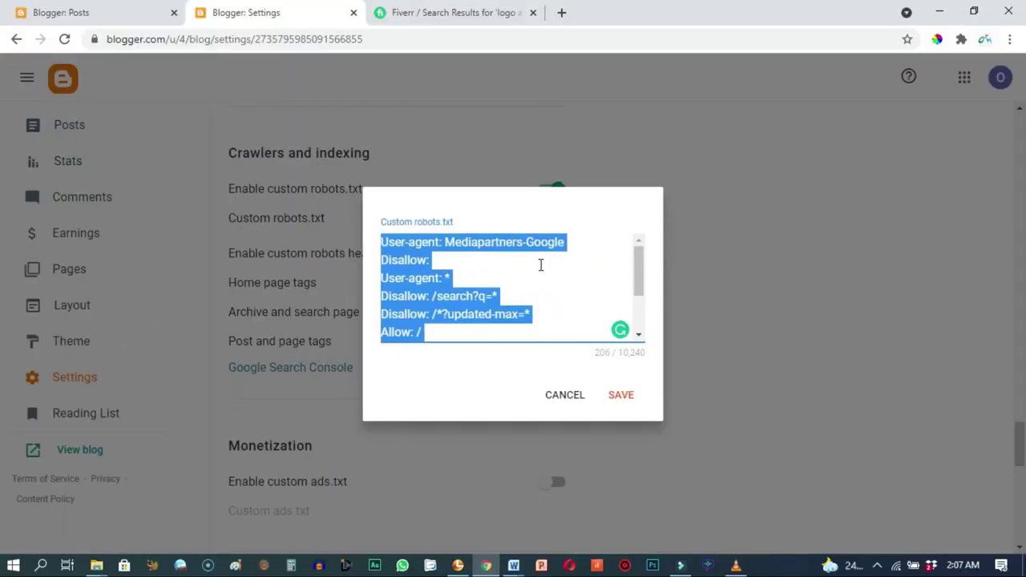
left_click(513, 284)
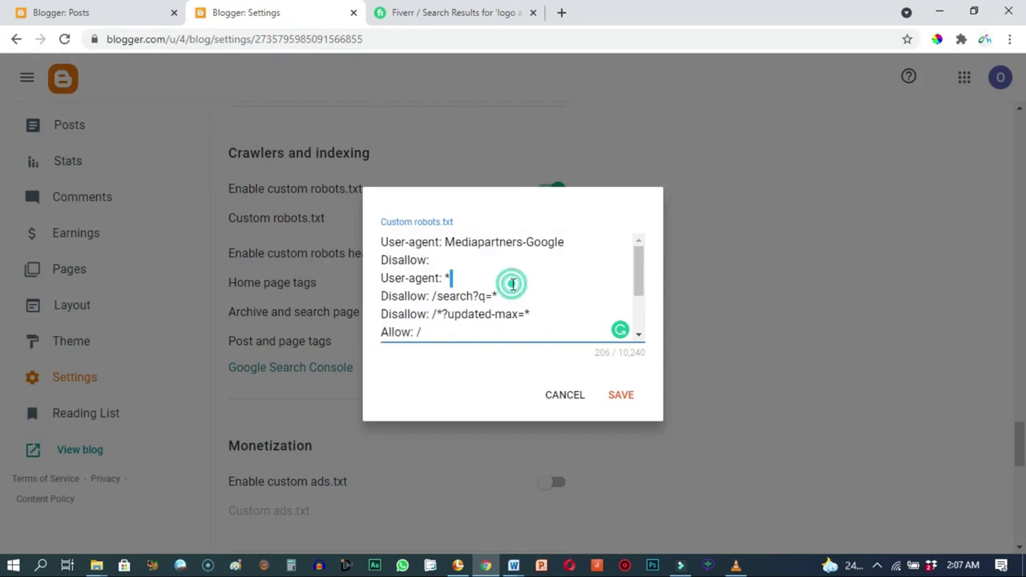
key("Up")
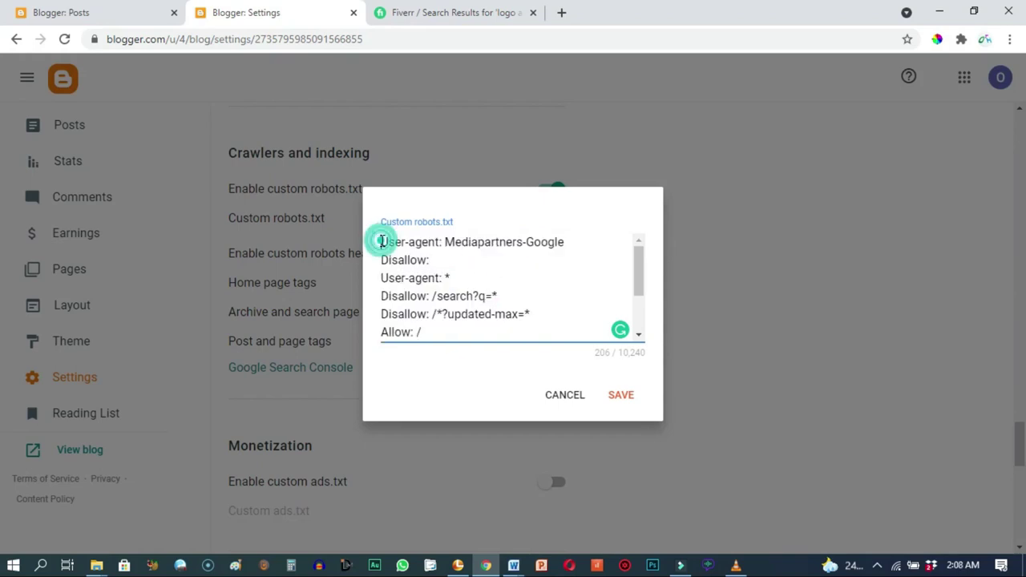
left_click_drag(382, 241, 442, 304)
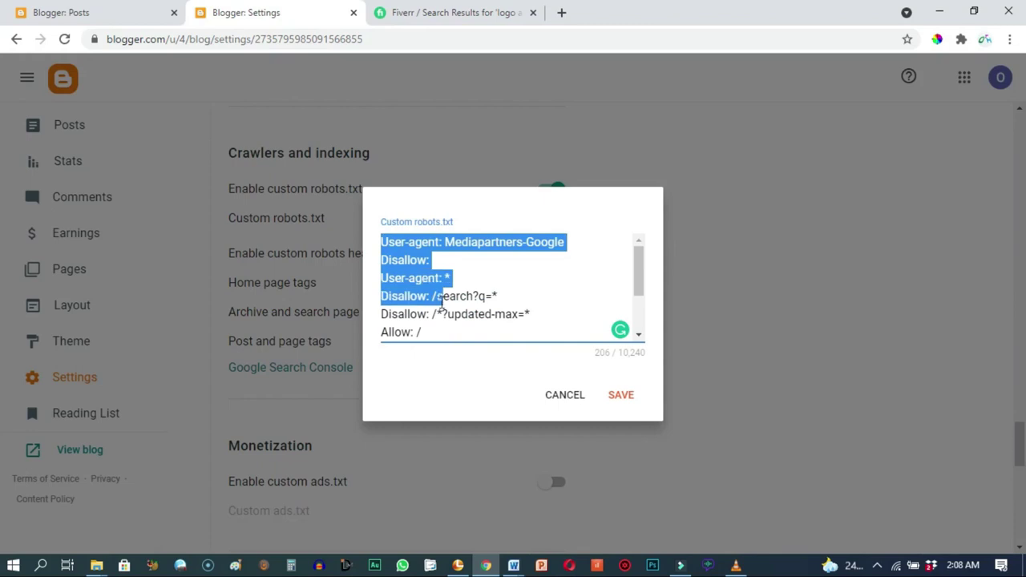
left_click_drag(454, 307, 581, 313)
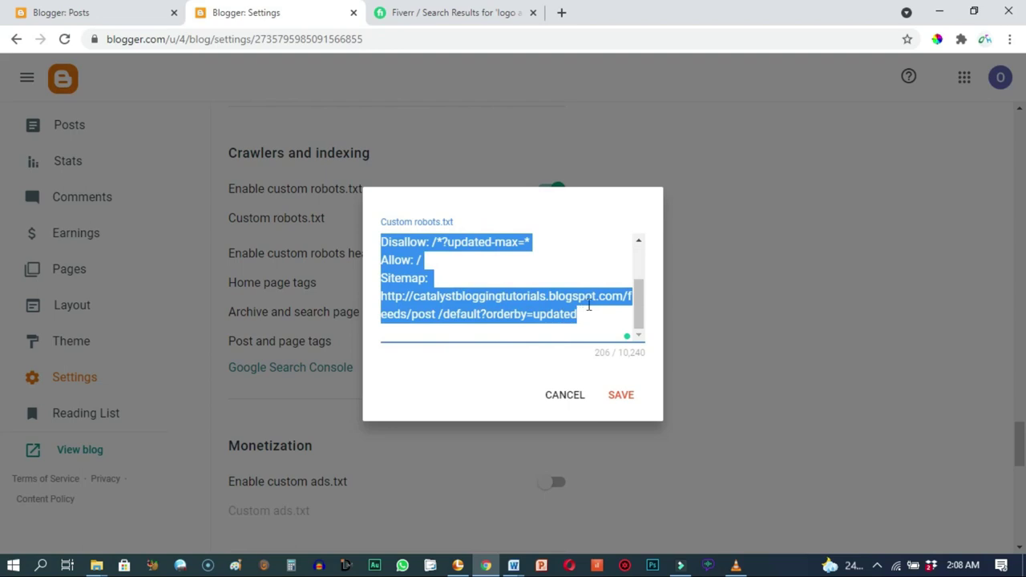
left_click(641, 261)
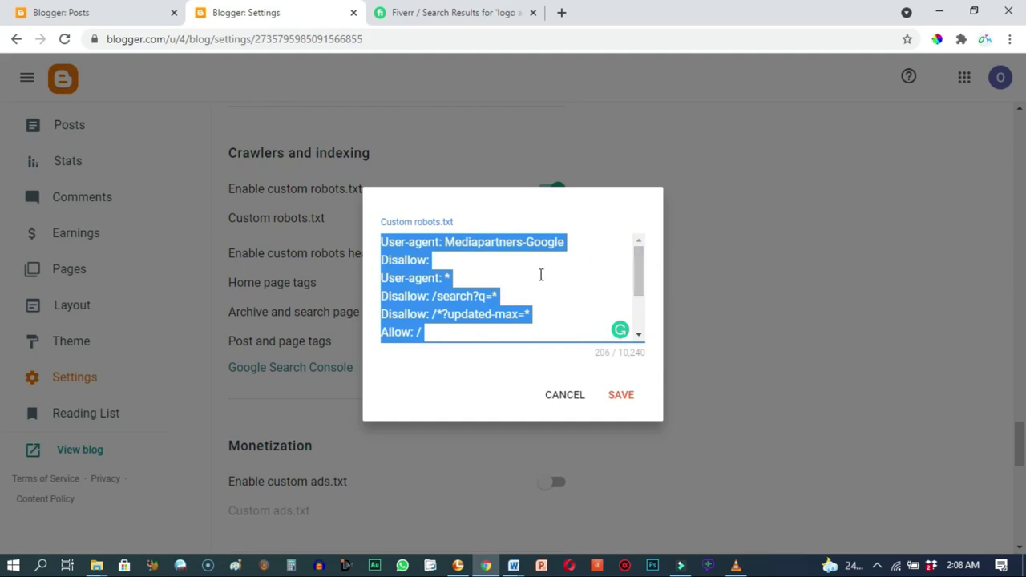
left_click(506, 278)
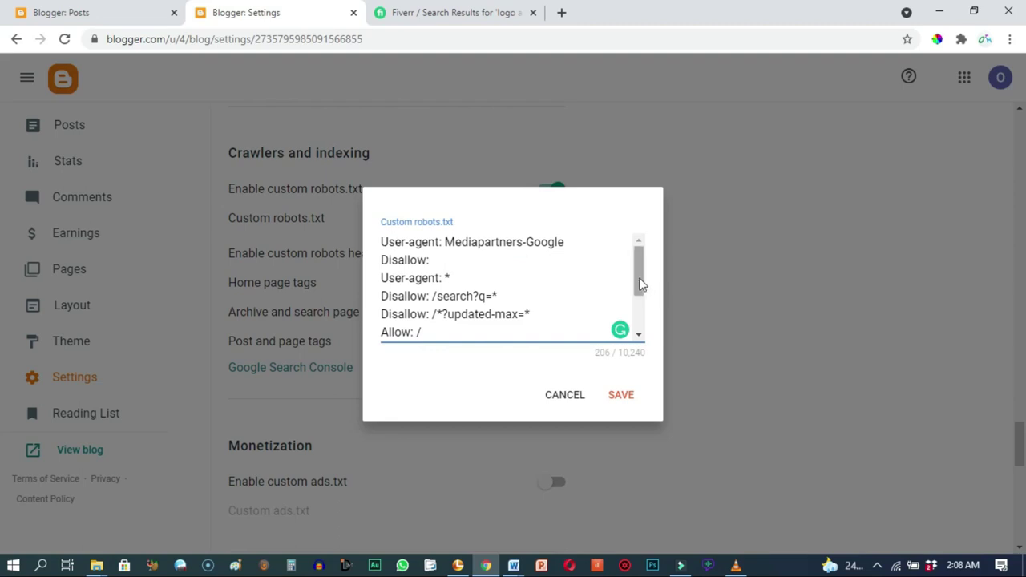
left_click_drag(639, 287, 641, 320)
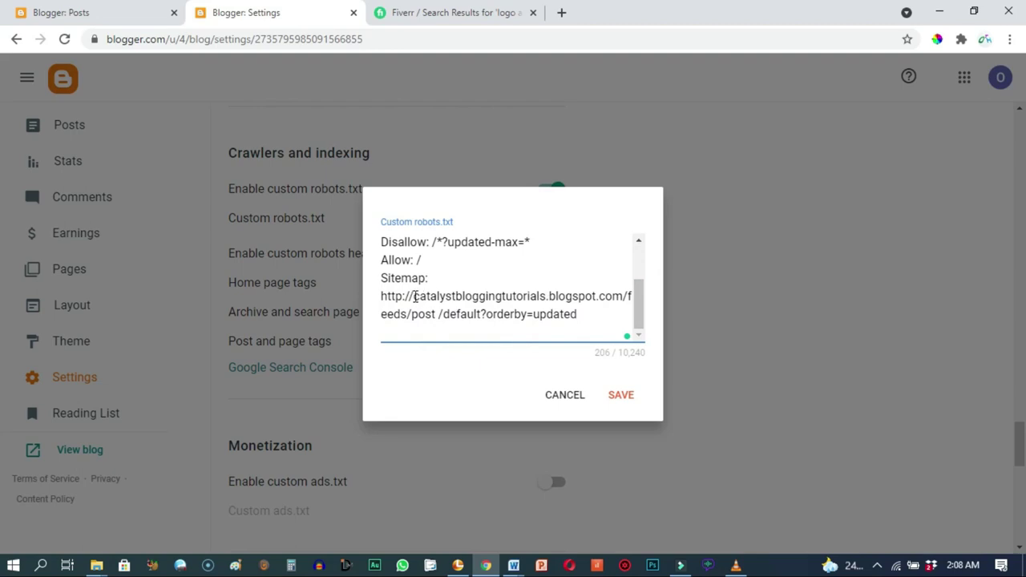
left_click_drag(415, 296, 624, 297)
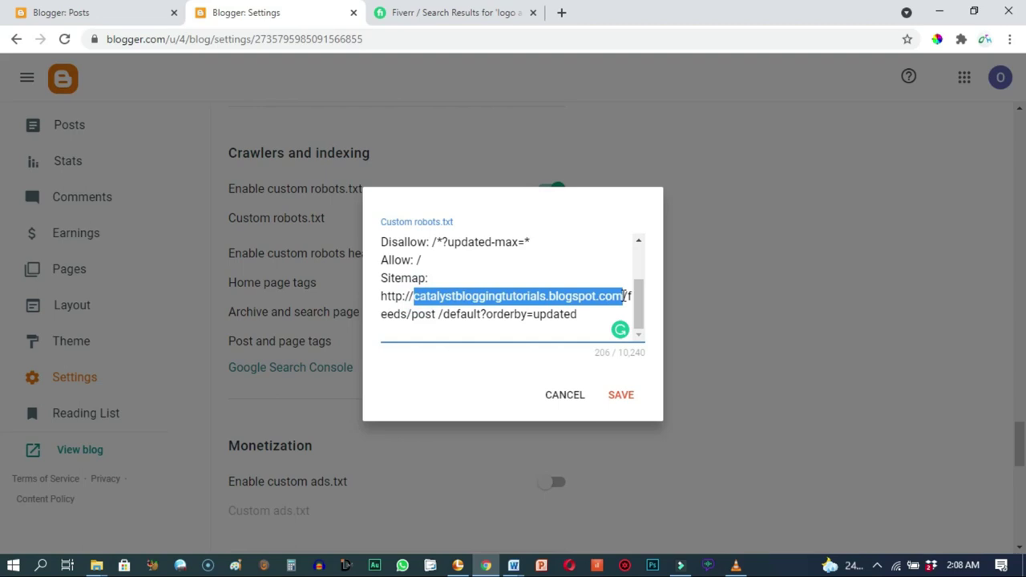
left_click(402, 297)
type("s")
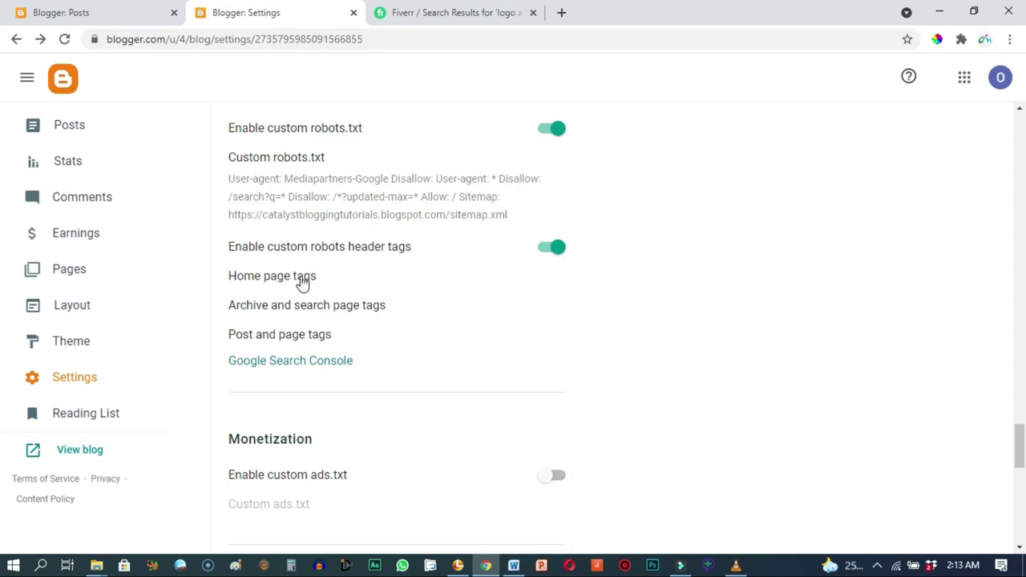
- Enable the all and noodp custom robot tags for the home page and save them
left_click(300, 276)
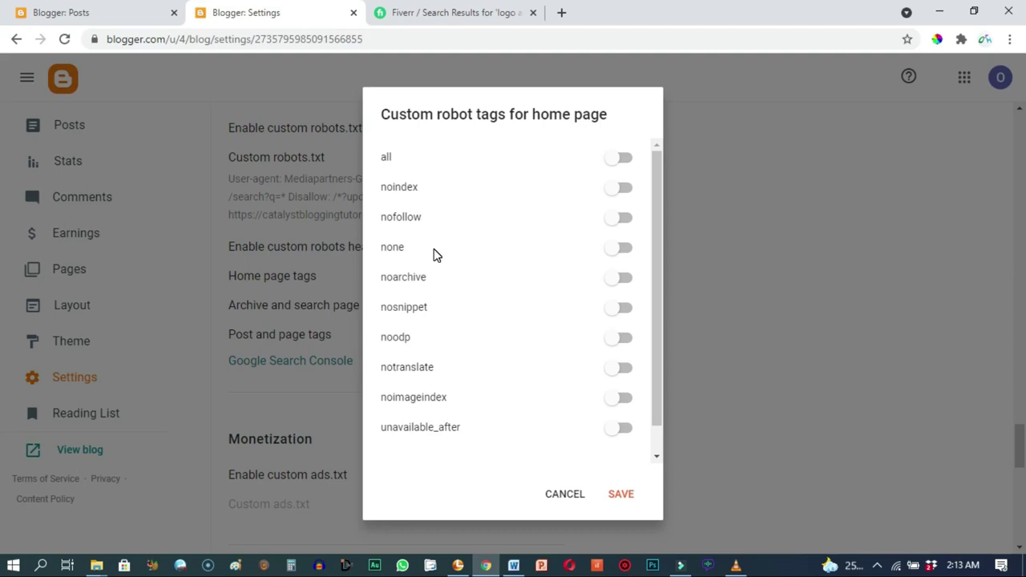
left_click(625, 159)
left_click(627, 350)
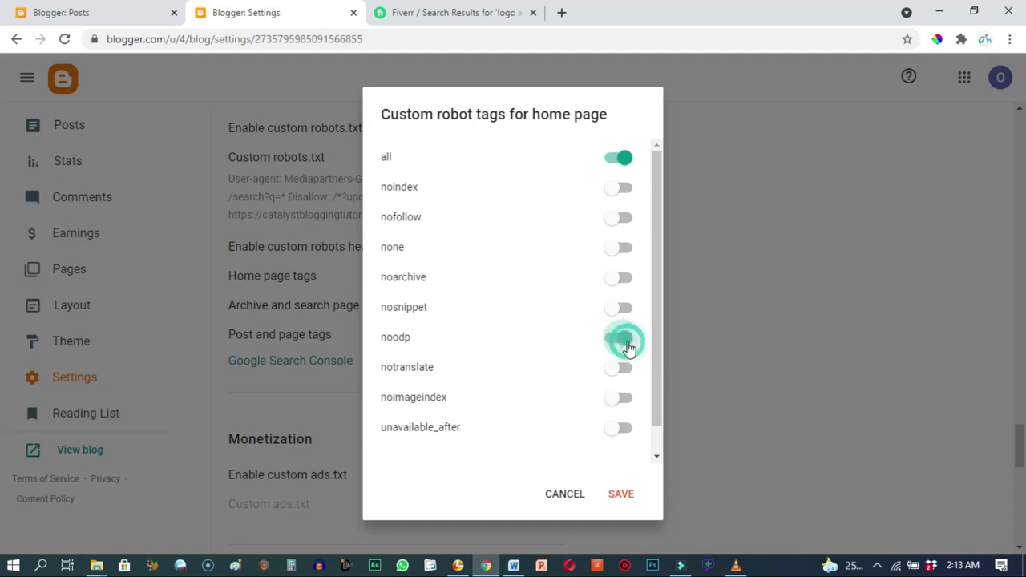
left_click(621, 494)
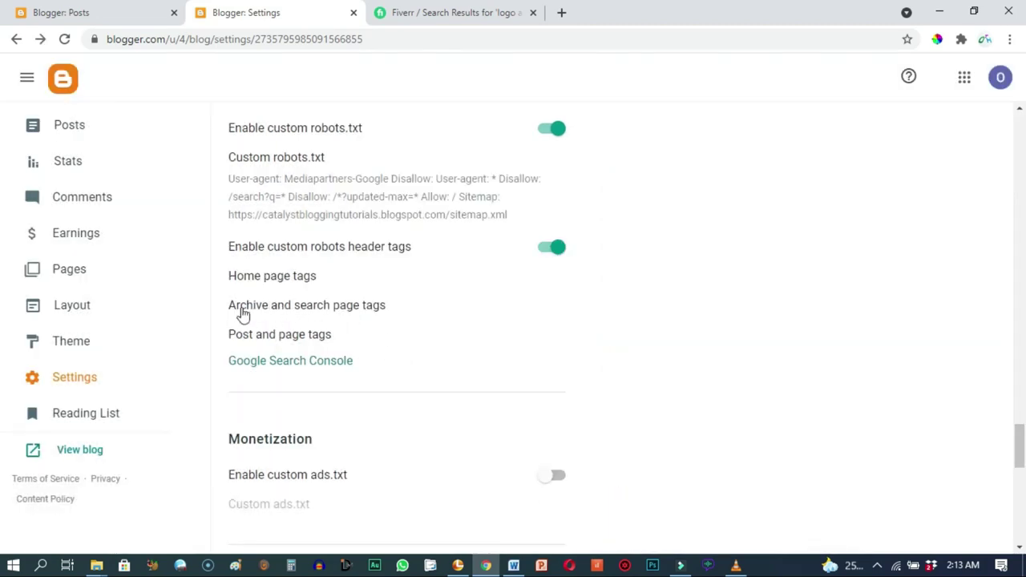
- Enable the noindex and noodp custom robot tags for archive and search pages and save them
left_click(344, 308)
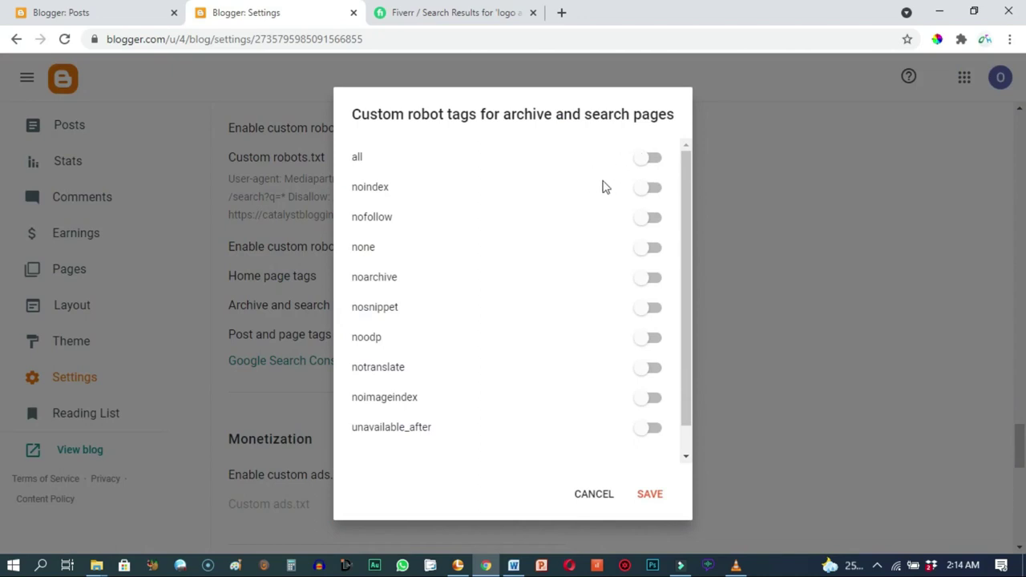
left_click(653, 191)
left_click(653, 339)
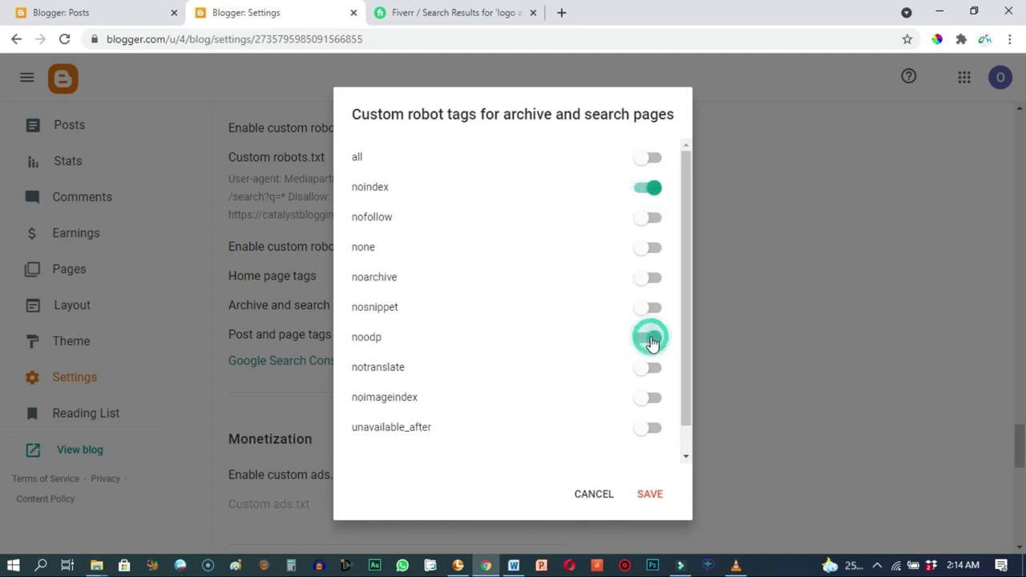
left_click(653, 497)
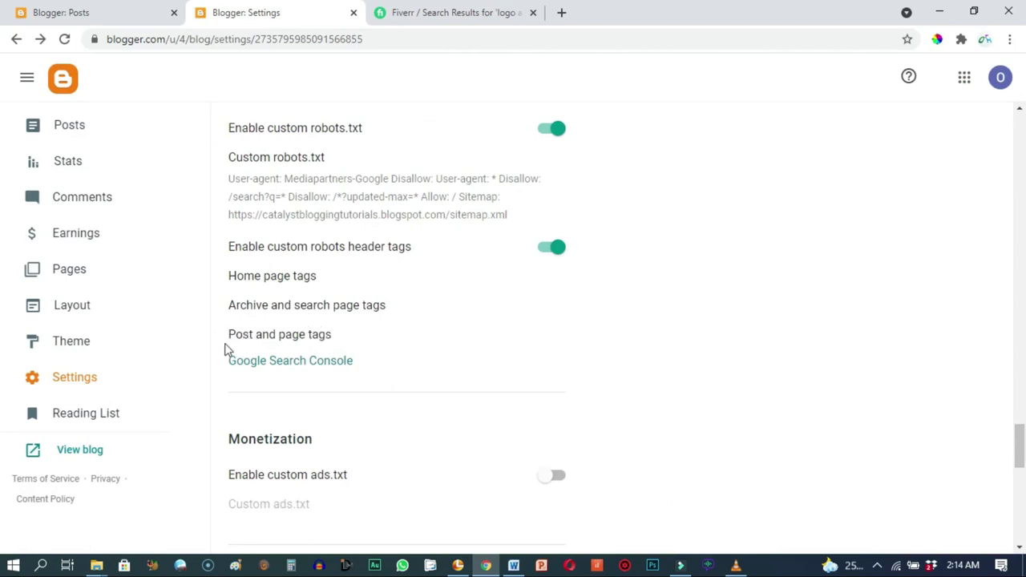
- Enable the all and noodp custom robot tags for posts and pages and save them
left_click(317, 337)
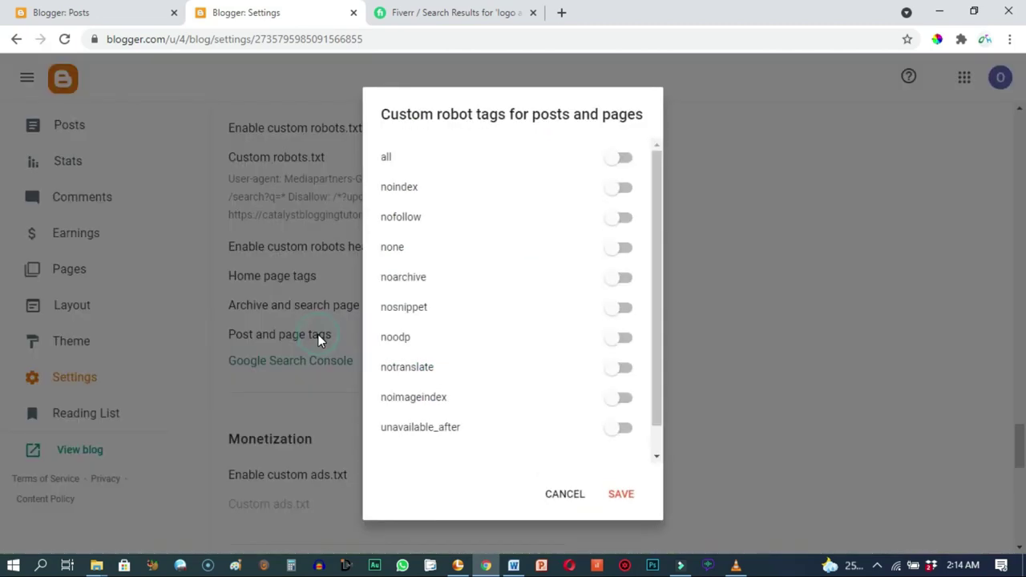
left_click(628, 161)
left_click(628, 341)
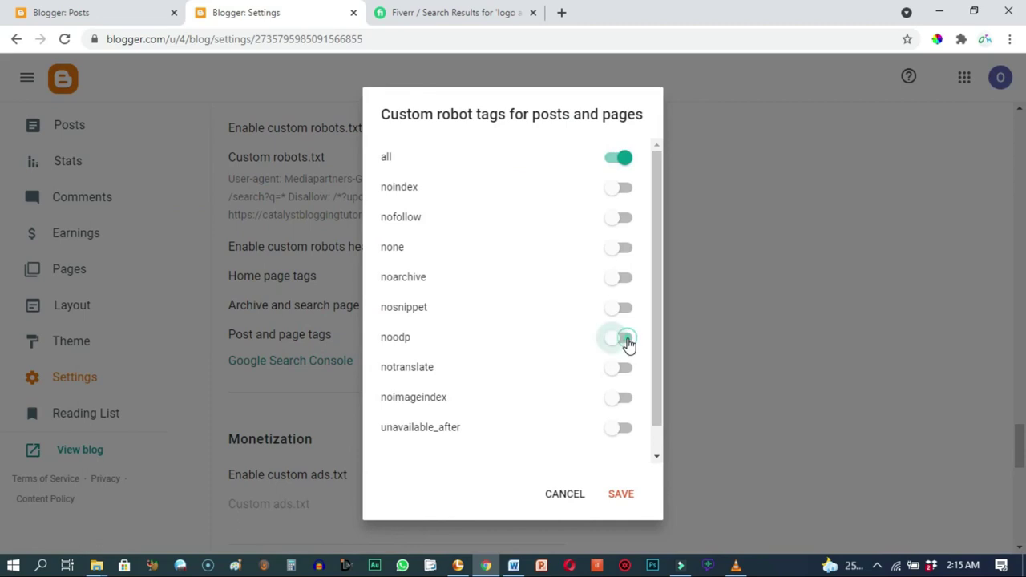
left_click(619, 495)
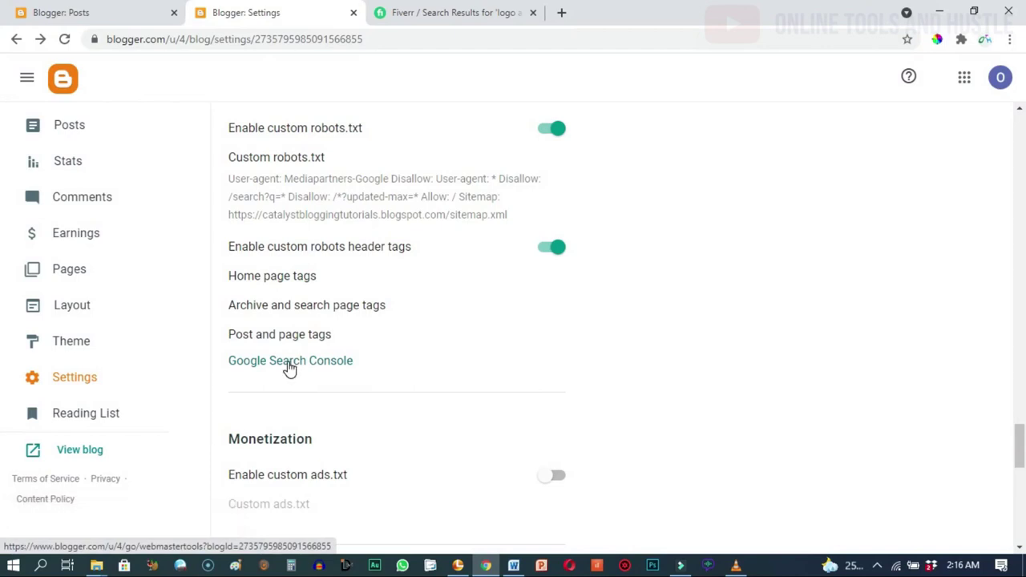
left_click(291, 362)
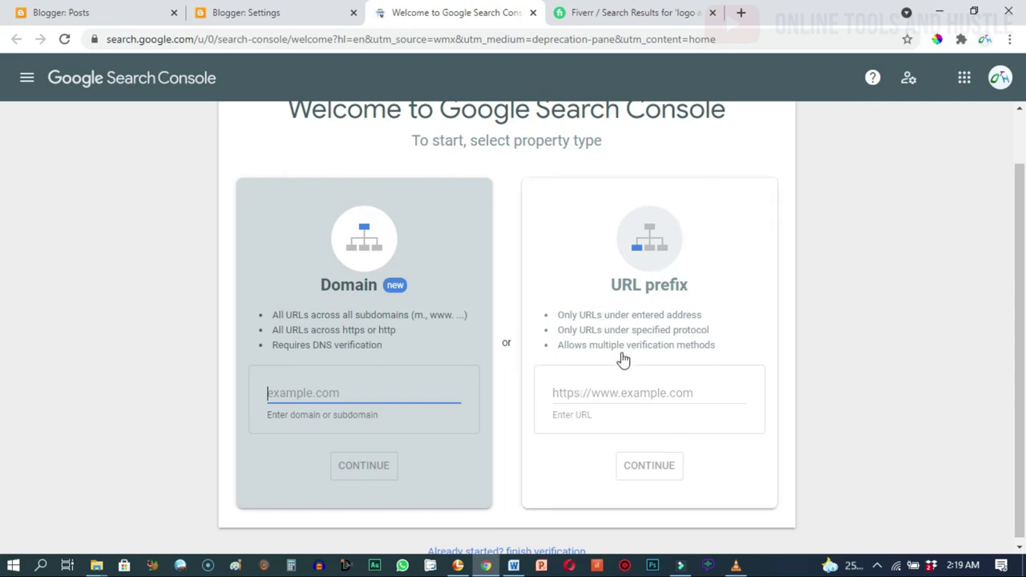
left_click(600, 393)
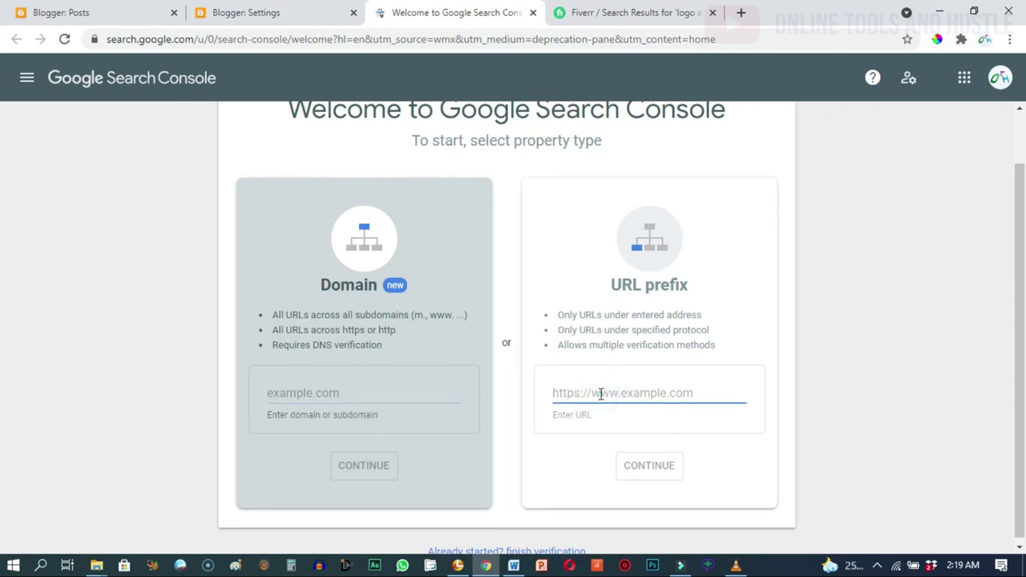
type("https://")
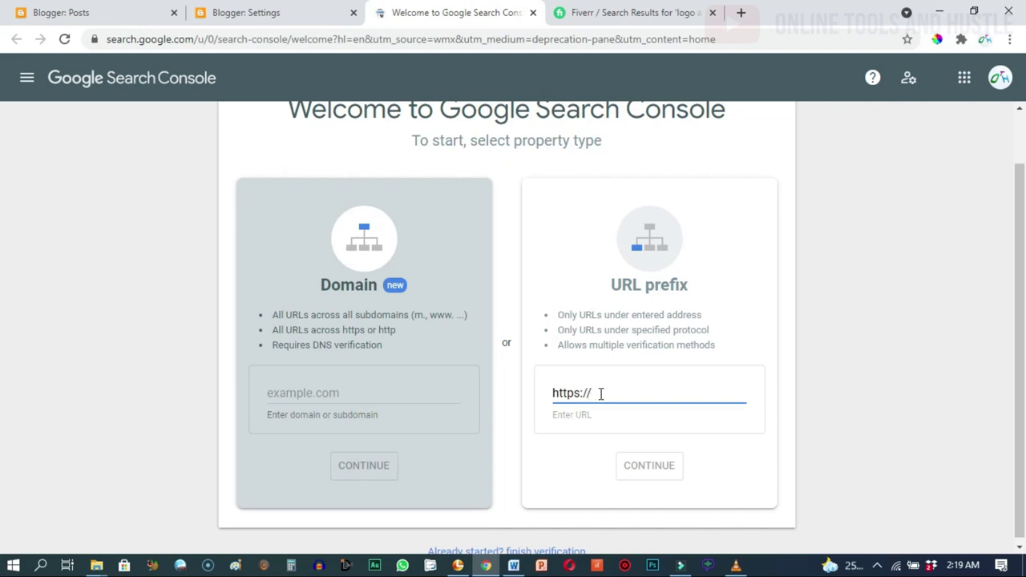
type("ca")
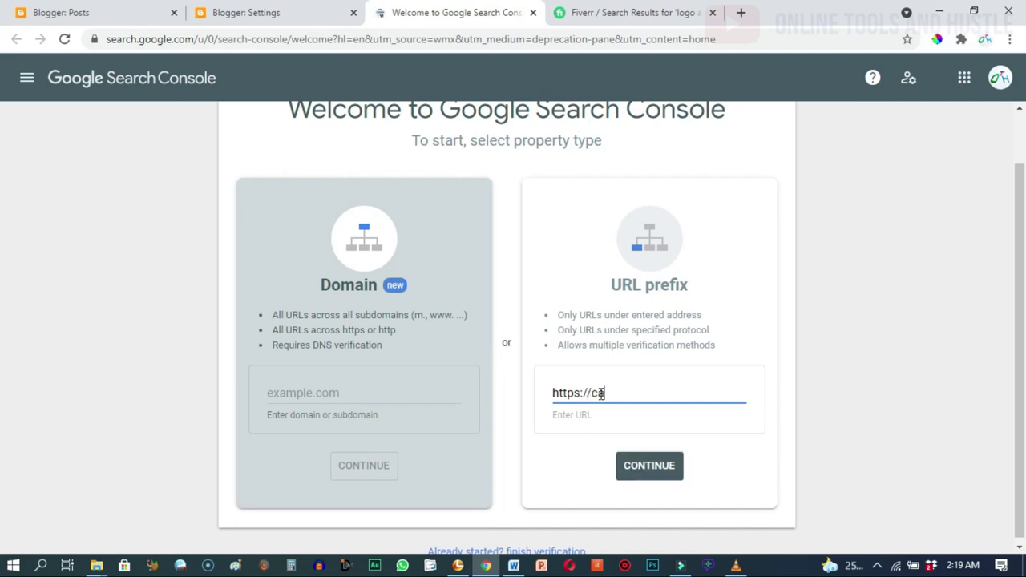
type("talystbloggingtutorials.")
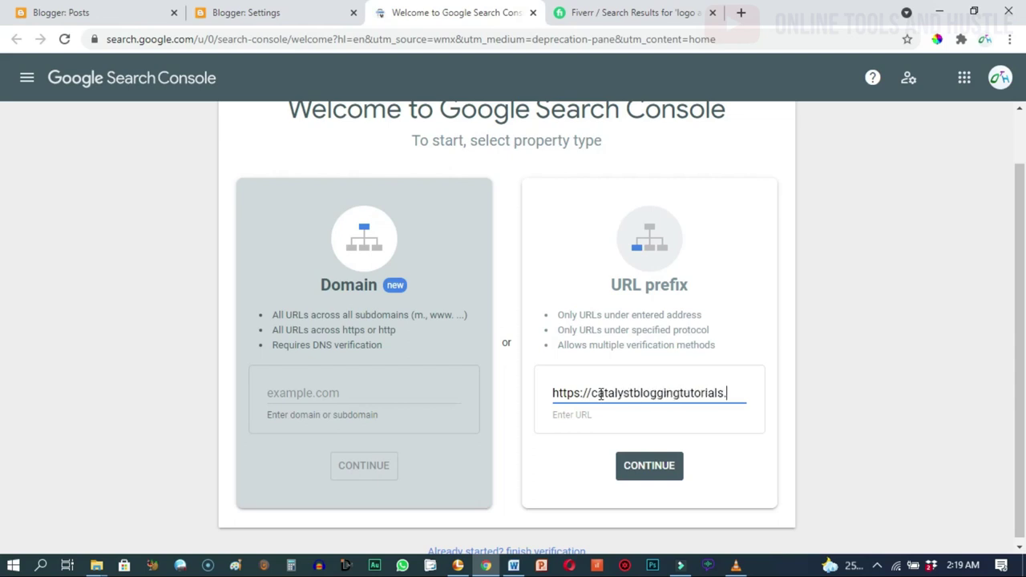
type("blogspot.com")
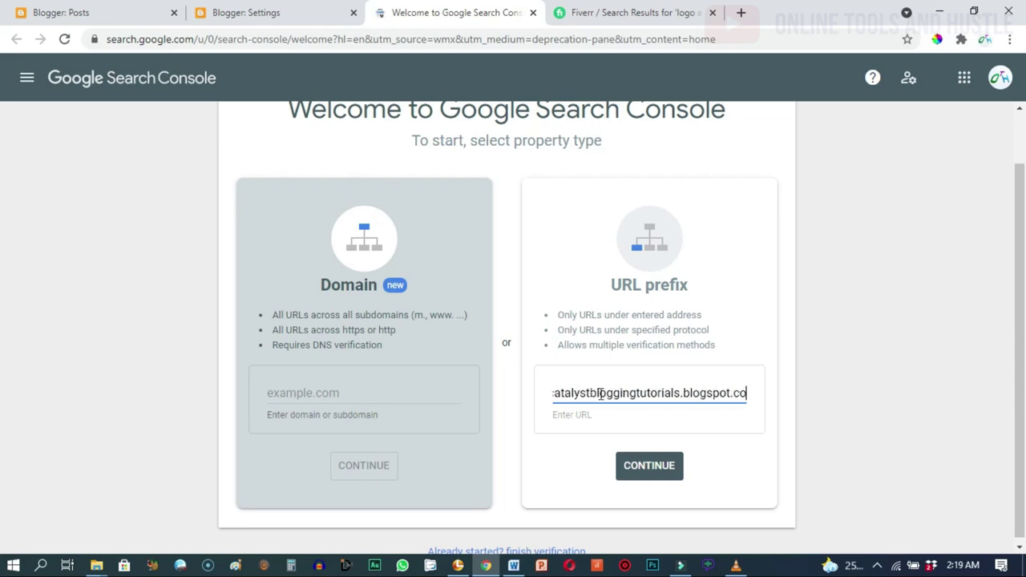
left_click(649, 470)
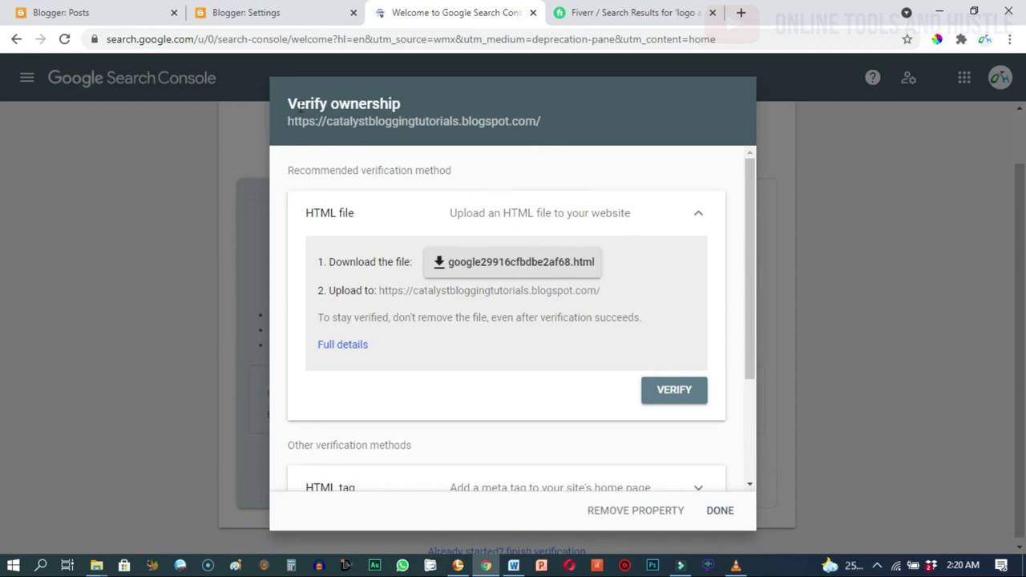
- Review the ownership verification methods, expand the HTML tag method and copy its google-site-verification meta tag
scroll(755, 308, "down", 2)
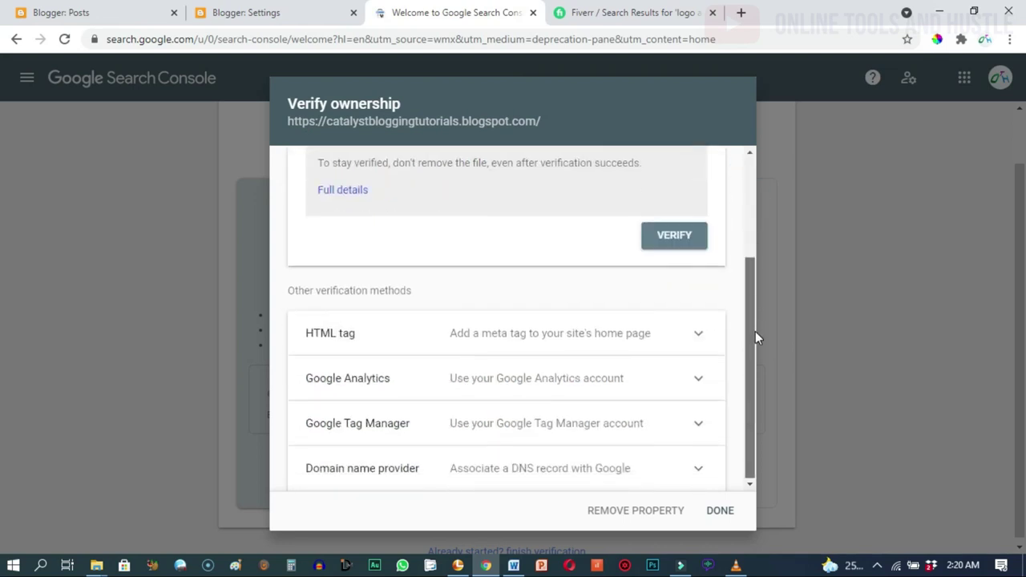
left_click_drag(751, 332, 751, 217)
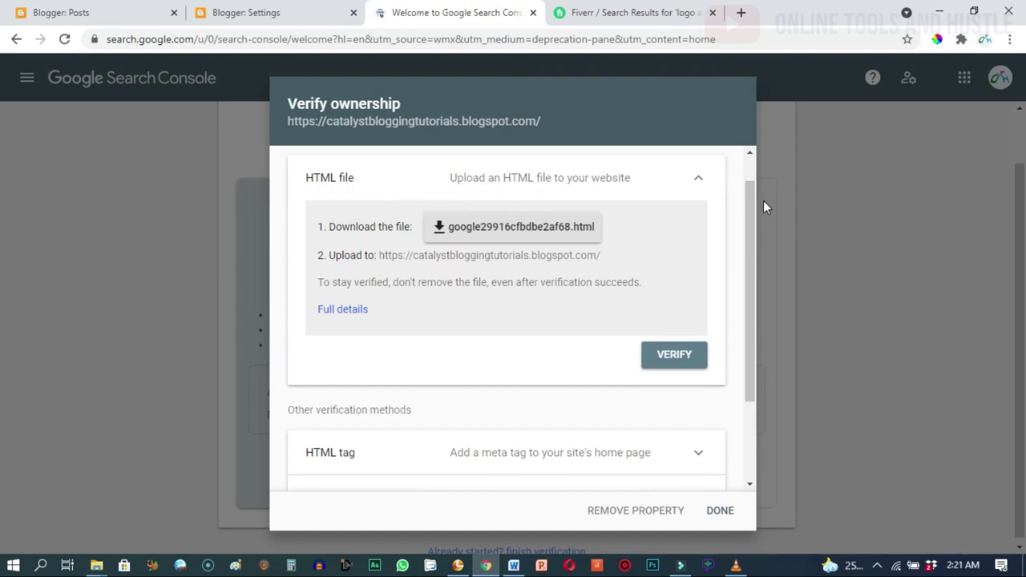
left_click_drag(751, 224, 751, 300)
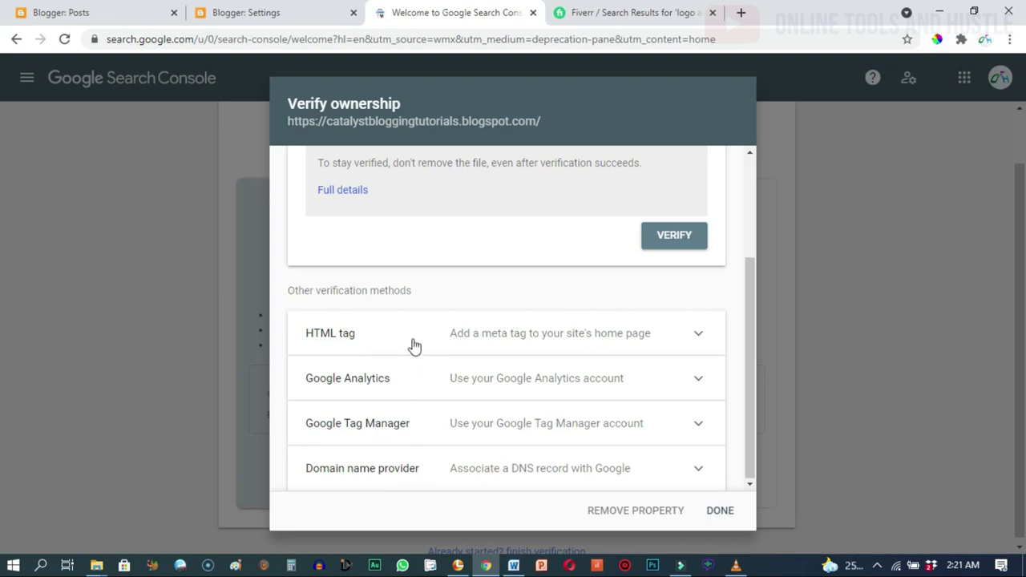
left_click(465, 335)
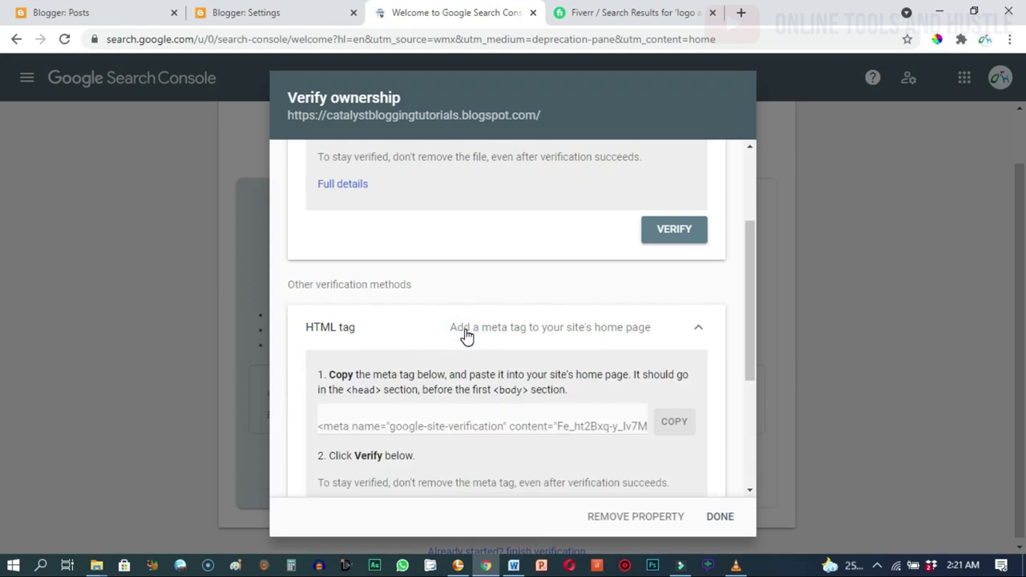
left_click(749, 491)
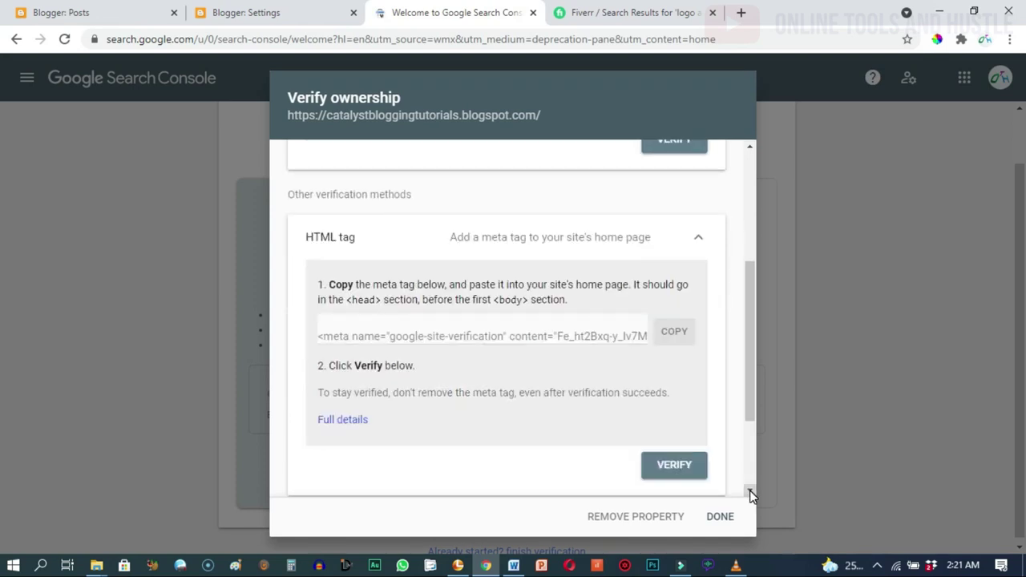
left_click(335, 333)
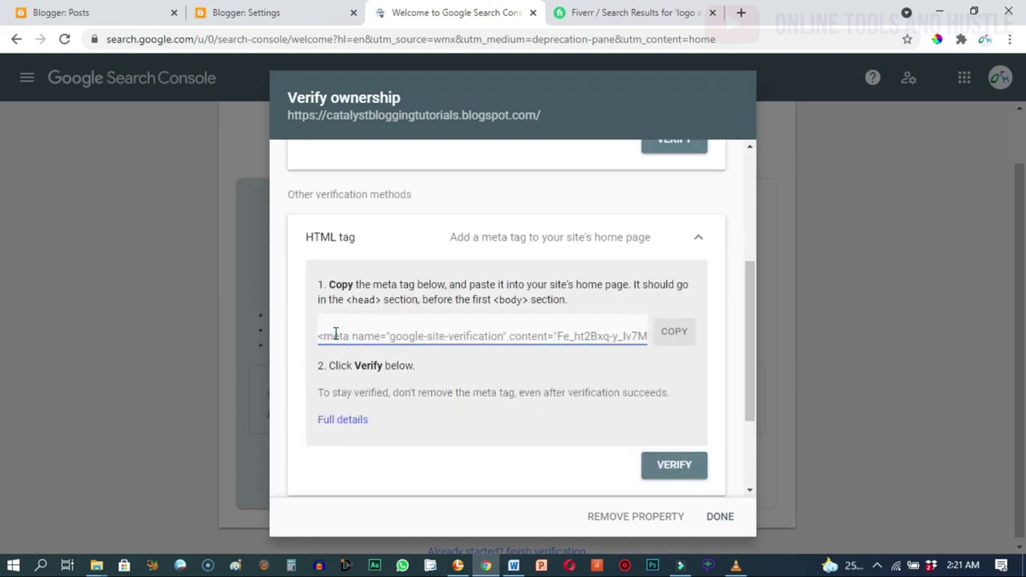
left_click(674, 337)
left_click(264, 12)
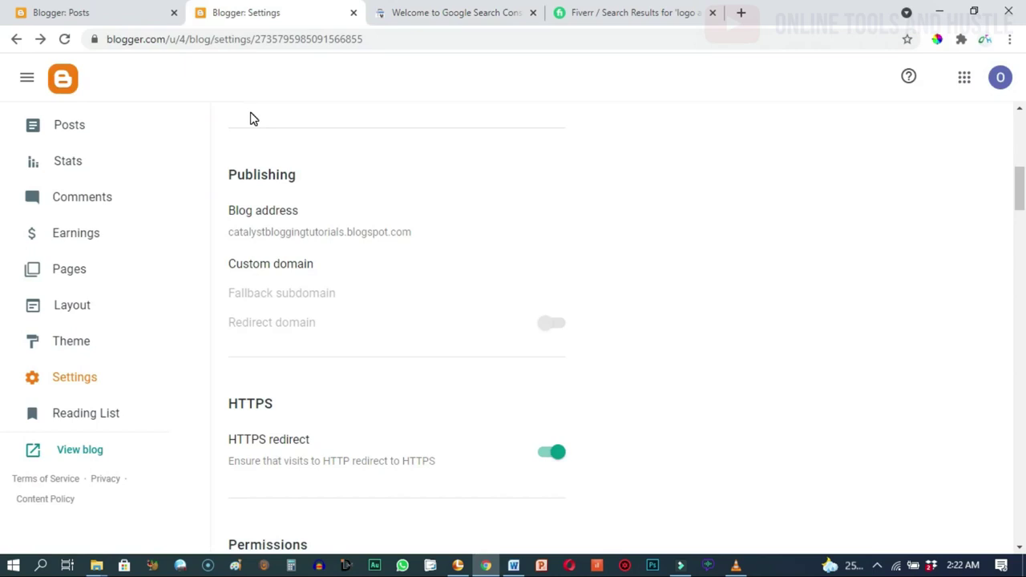
left_click(451, 12)
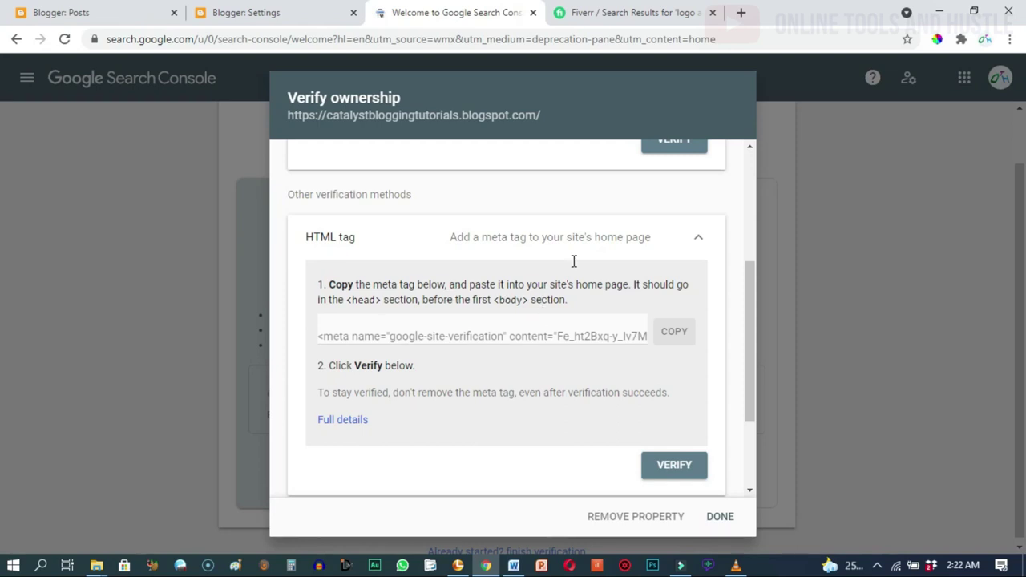
left_click(258, 16)
left_click(405, 16)
left_click(675, 331)
- Return to Blogger and open the Contempo Light theme's HTML code for editing
left_click(268, 18)
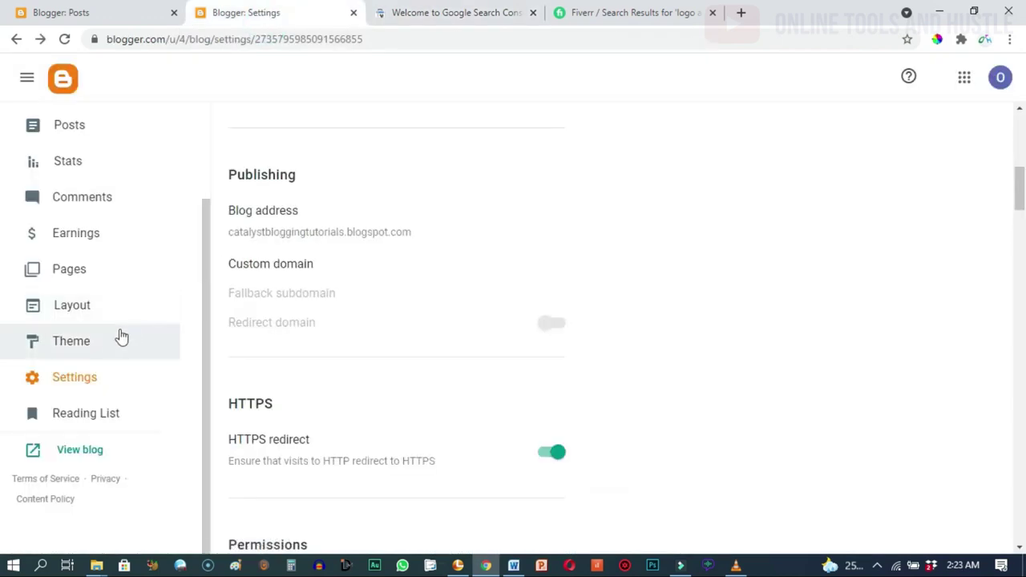
left_click(78, 349)
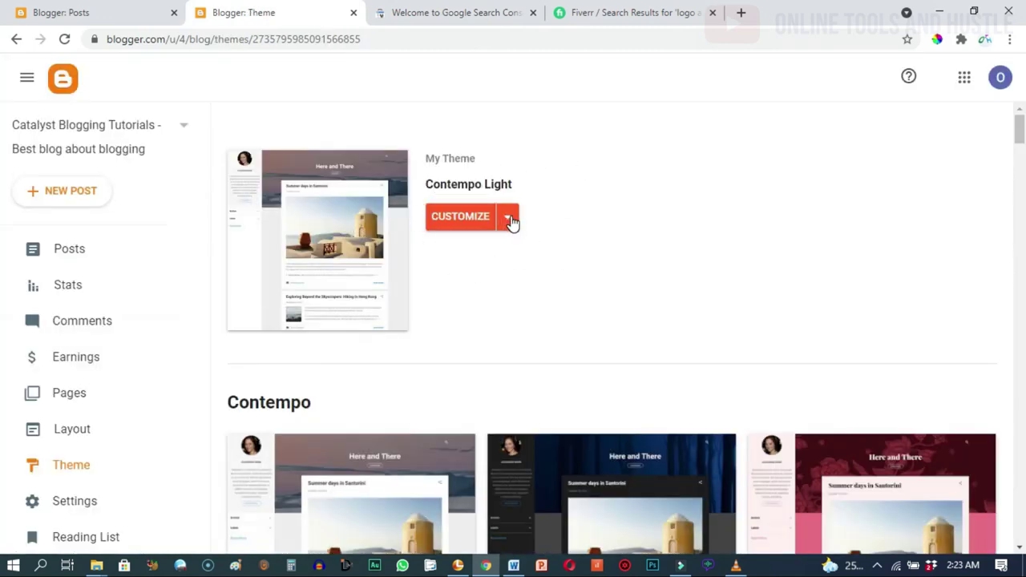
left_click(511, 222)
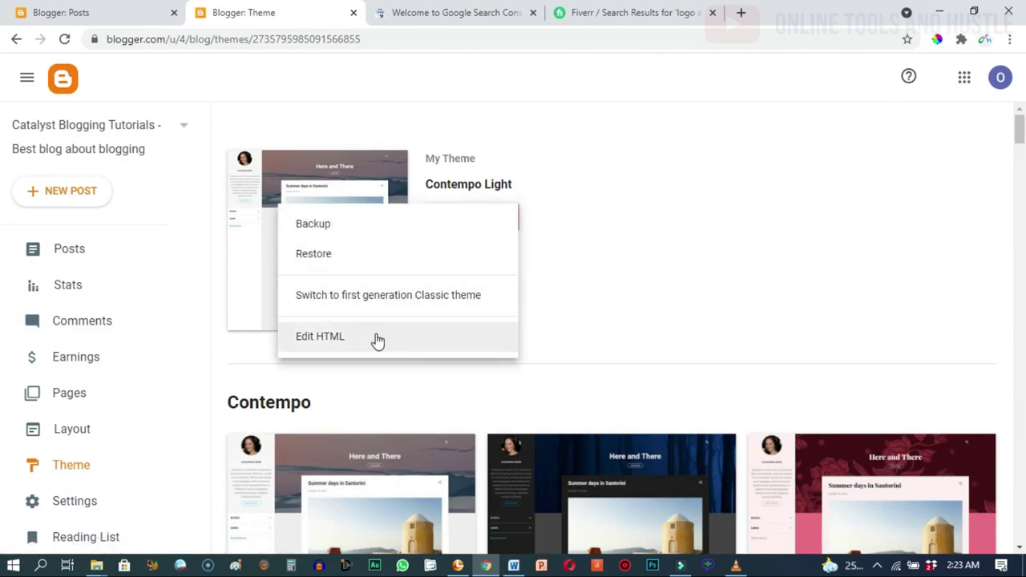
left_click(364, 336)
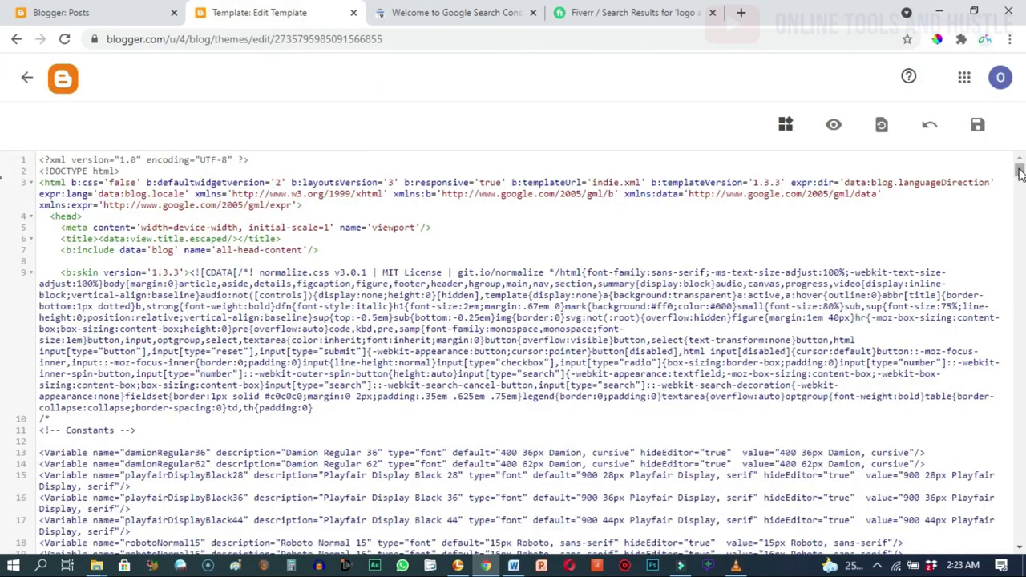
- Paste the copied google-site-verification meta tag on a new line directly below the opening <head> tag in the theme's HTML
mouse_move(1019, 170)
left_mouse_down()
mouse_move(1020, 495)
mouse_move(1019, 164)
left_mouse_up()
left_click_drag(50, 216, 88, 215)
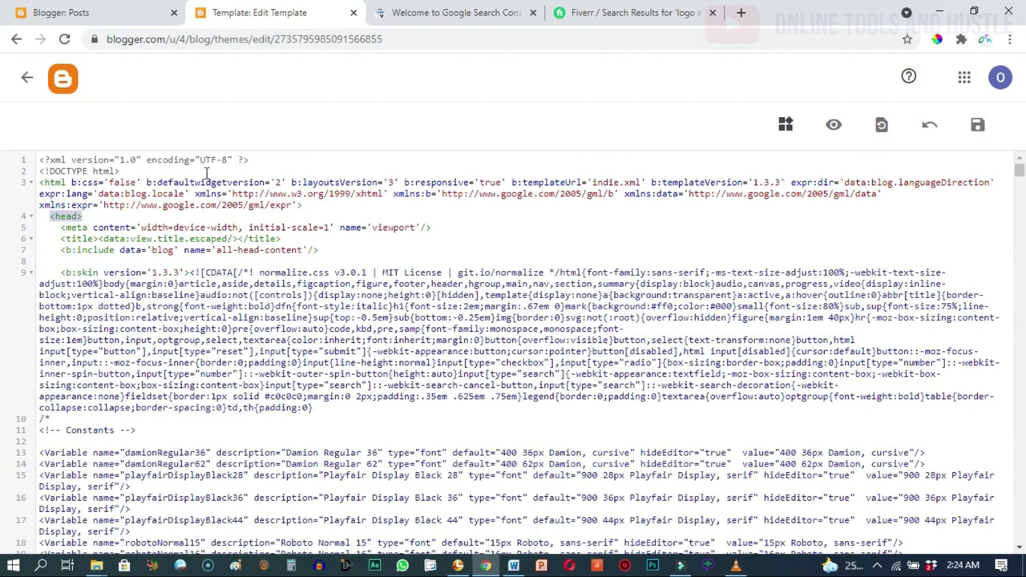
left_click(84, 217)
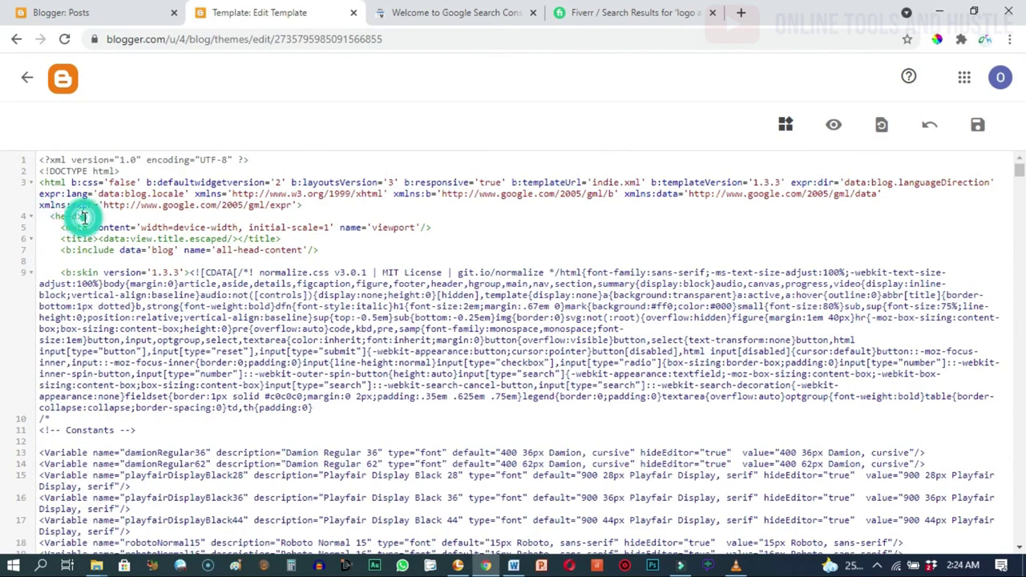
left_click(46, 217)
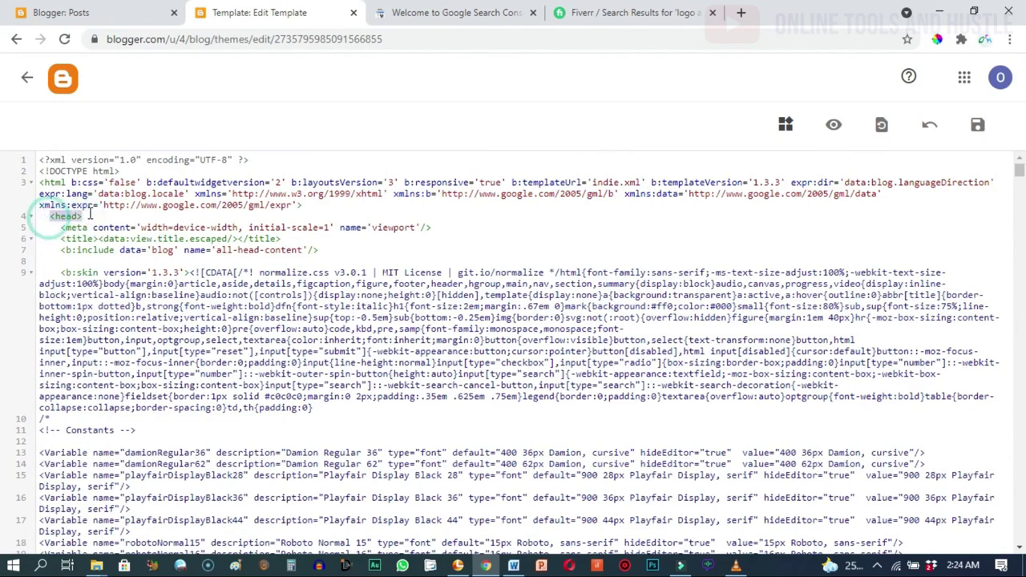
left_click(425, 14)
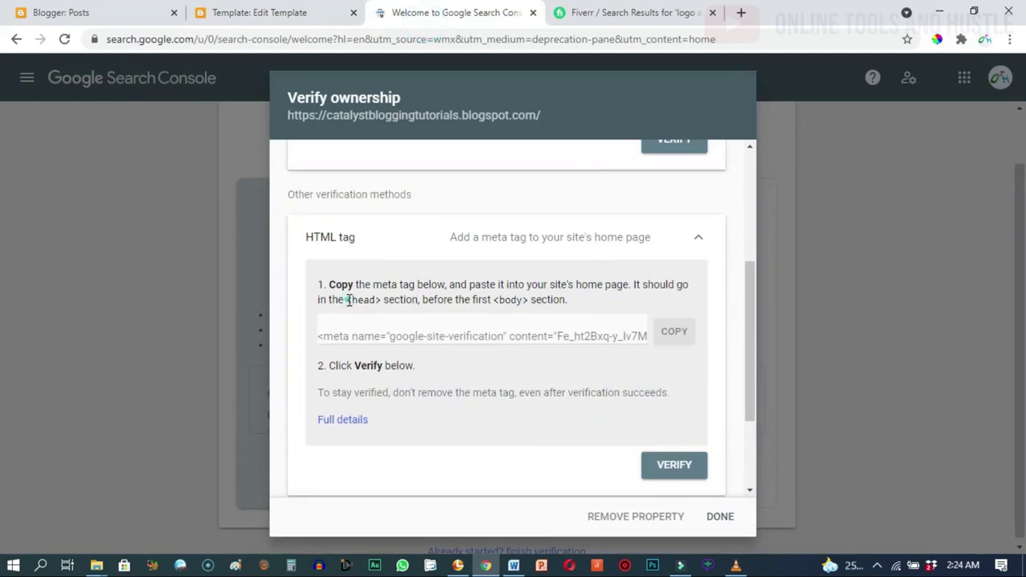
left_click_drag(346, 300, 382, 299)
key("ctrl+Page_Up")
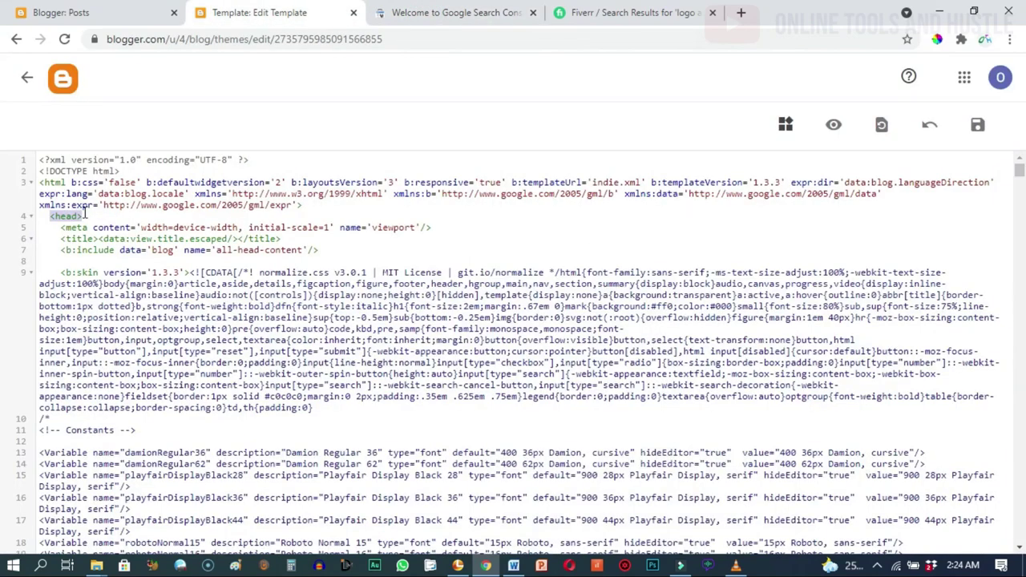
left_click(88, 213)
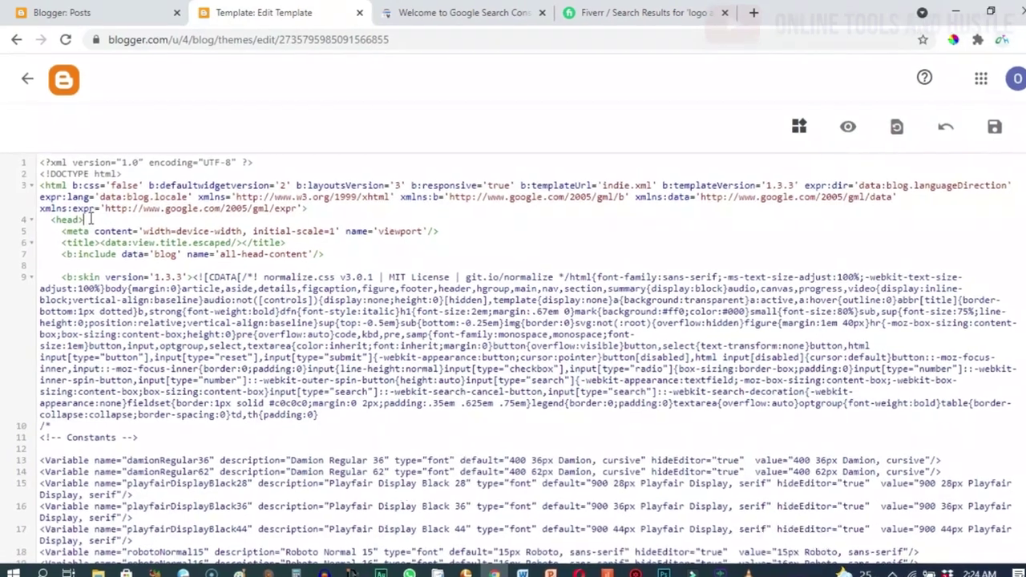
key("Return")
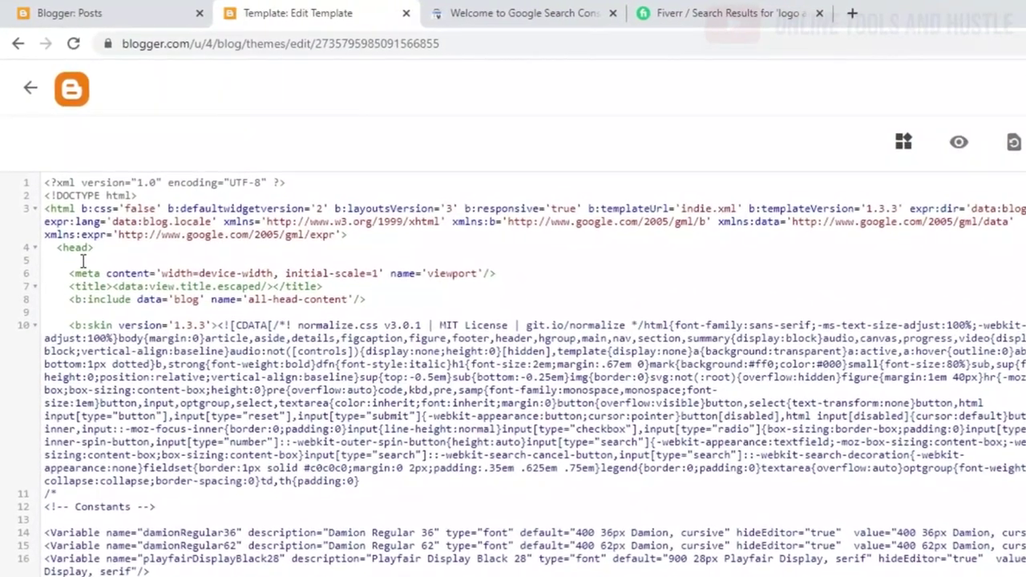
key("ctrl+v")
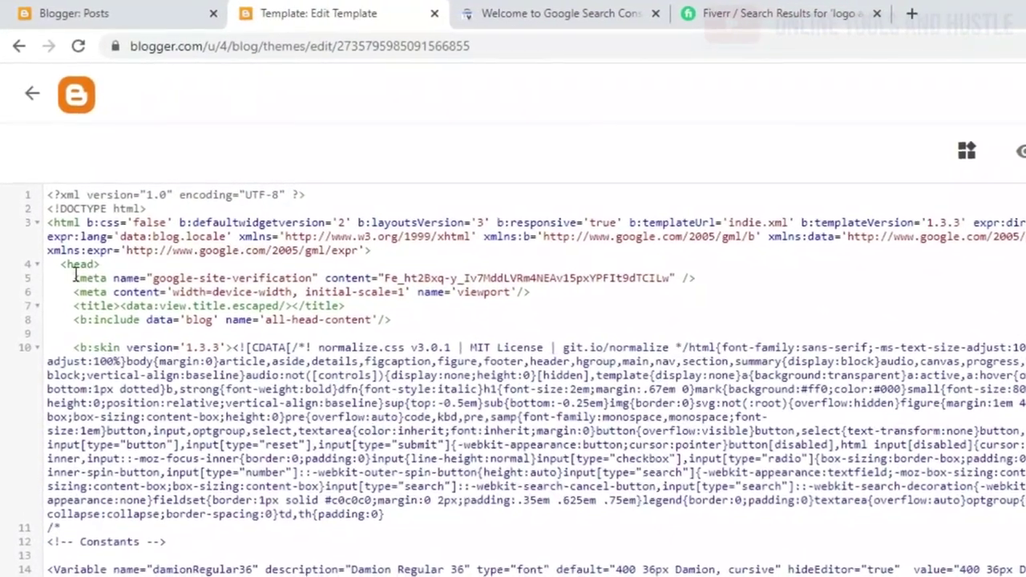
- Check the inserted verification meta tag, save the theme's HTML and return to the theme overview
left_click_drag(74, 269, 690, 289)
left_click_drag(743, 308, 782, 309)
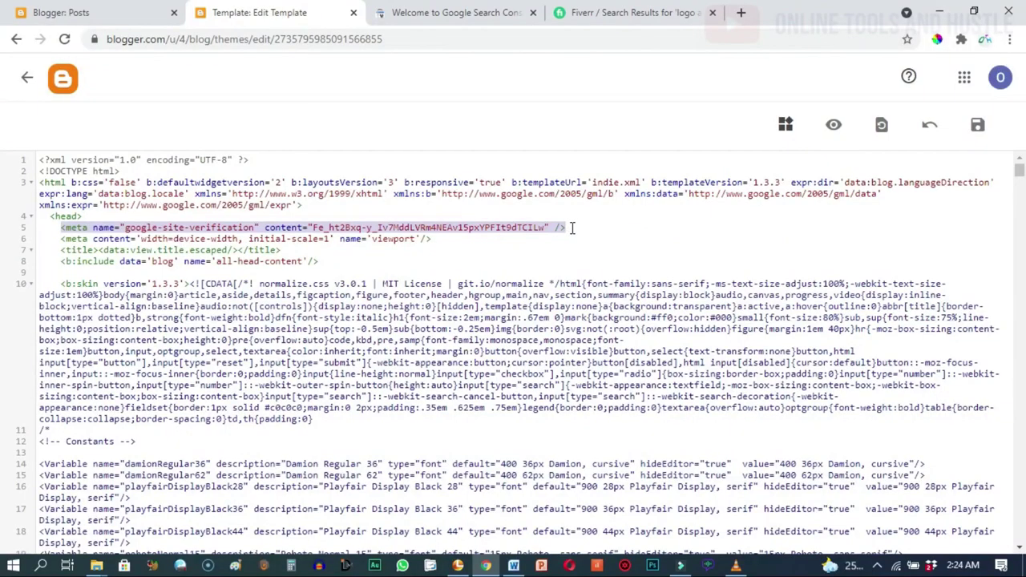
left_click(571, 228)
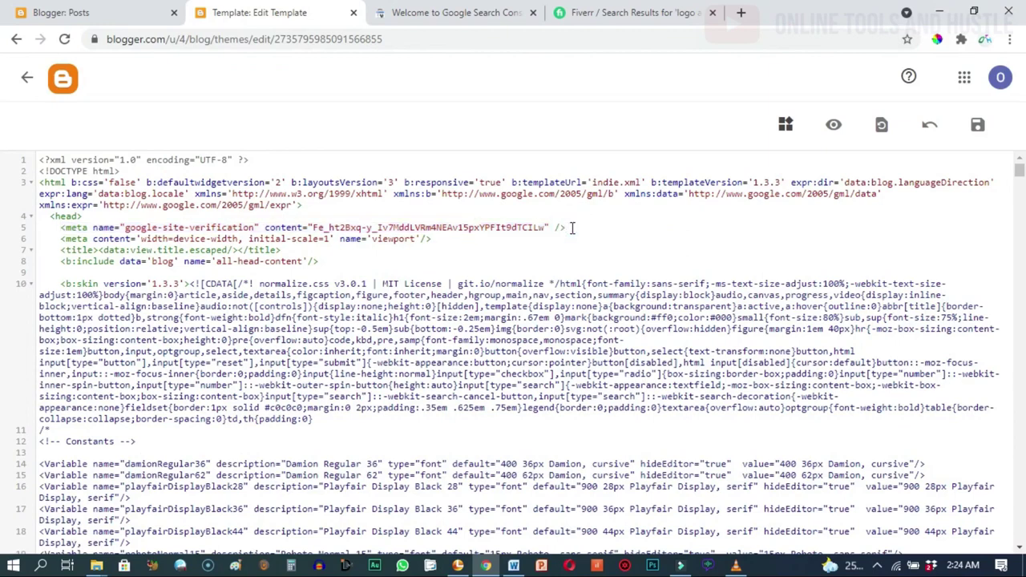
left_click(975, 129)
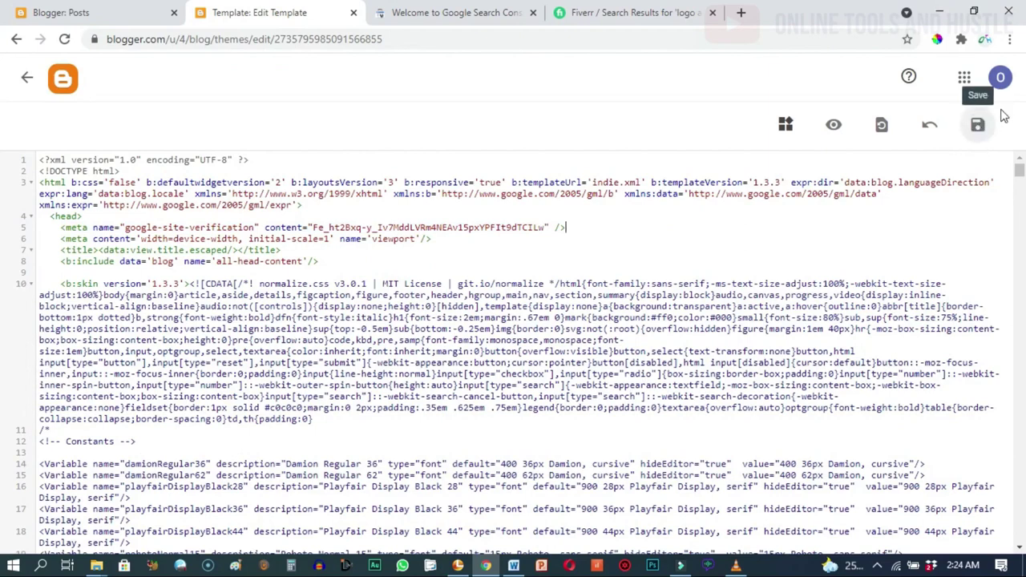
left_click(978, 127)
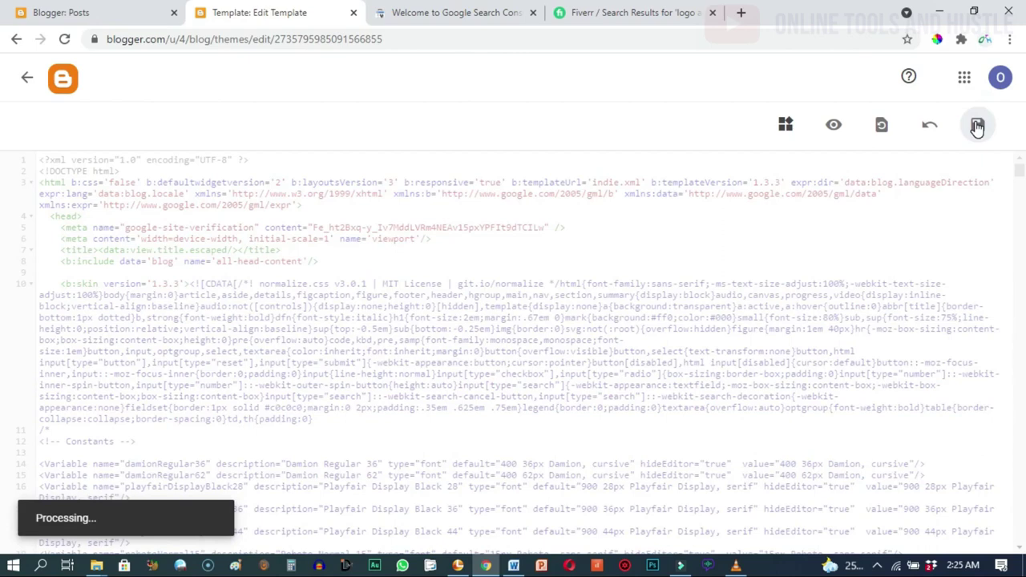
left_click(27, 77)
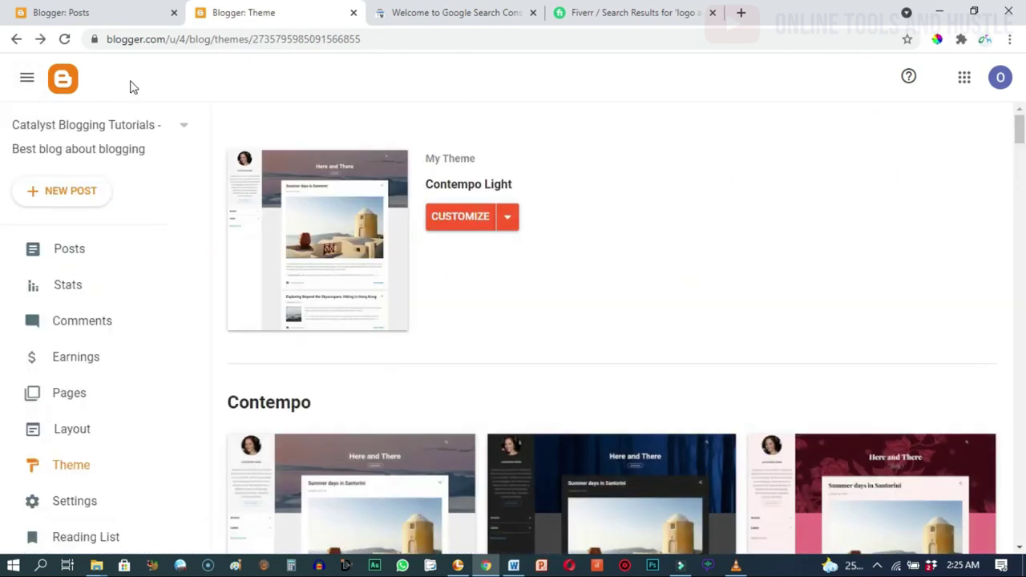
- Switch to Google Search Console, verify the blog's ownership with the HTML tag method and close the confirmation
left_click(420, 19)
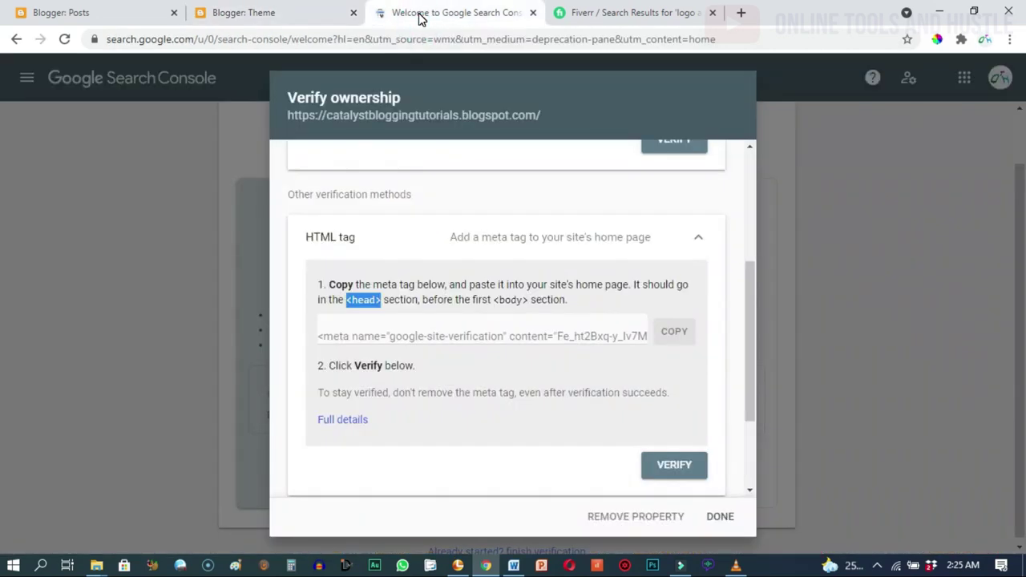
scroll(676, 435, "down", 1)
left_click(675, 437)
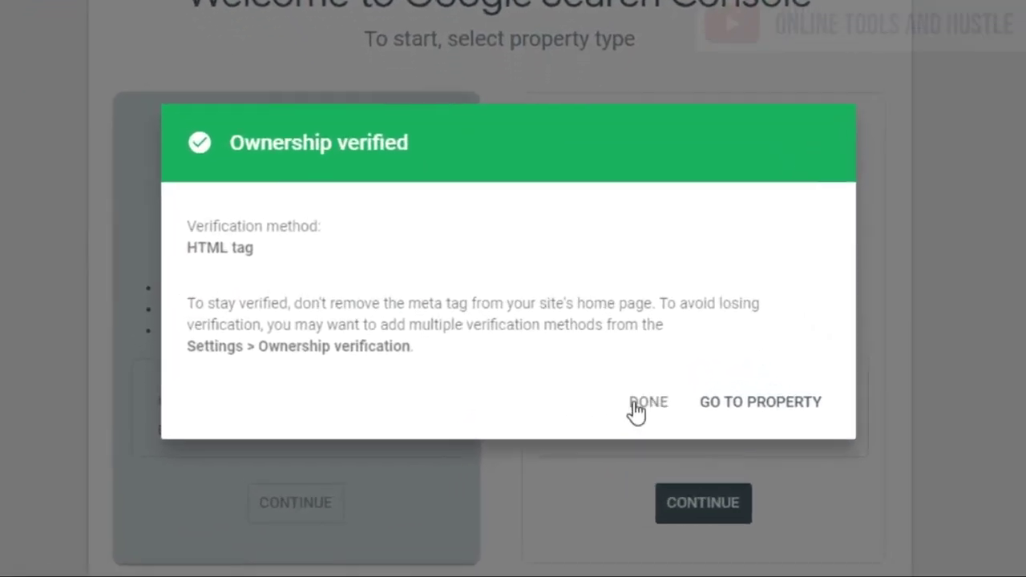
left_click(662, 409)
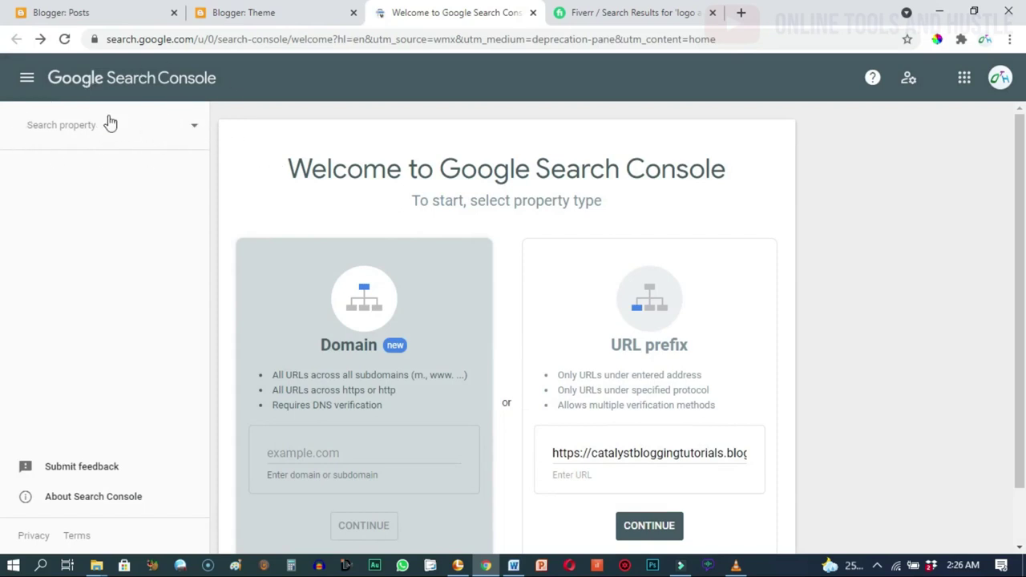
- Look through the Search Console property list for the catalystbloggingtutorials.blogspot.com property
left_click(169, 129)
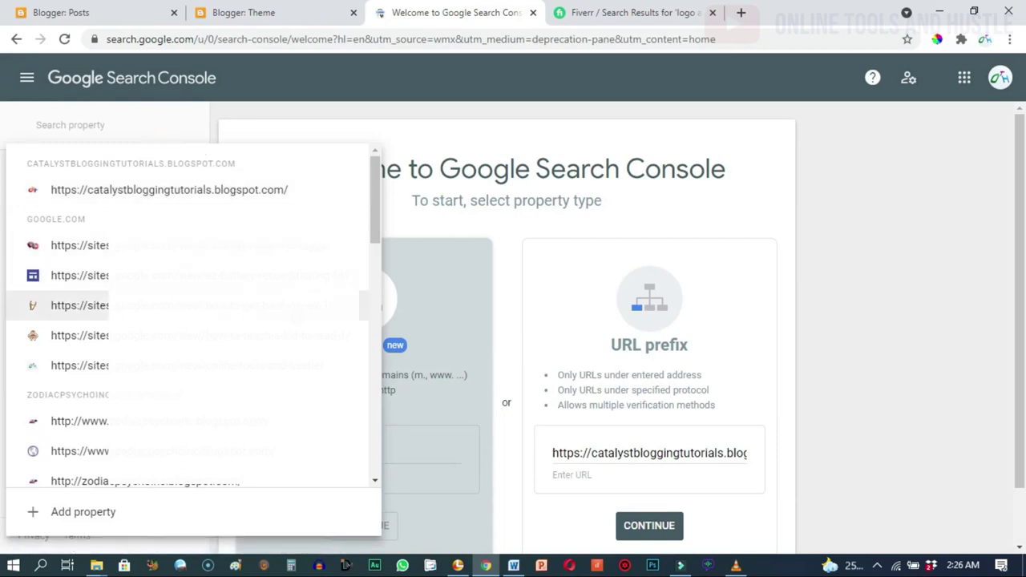
left_click(378, 463)
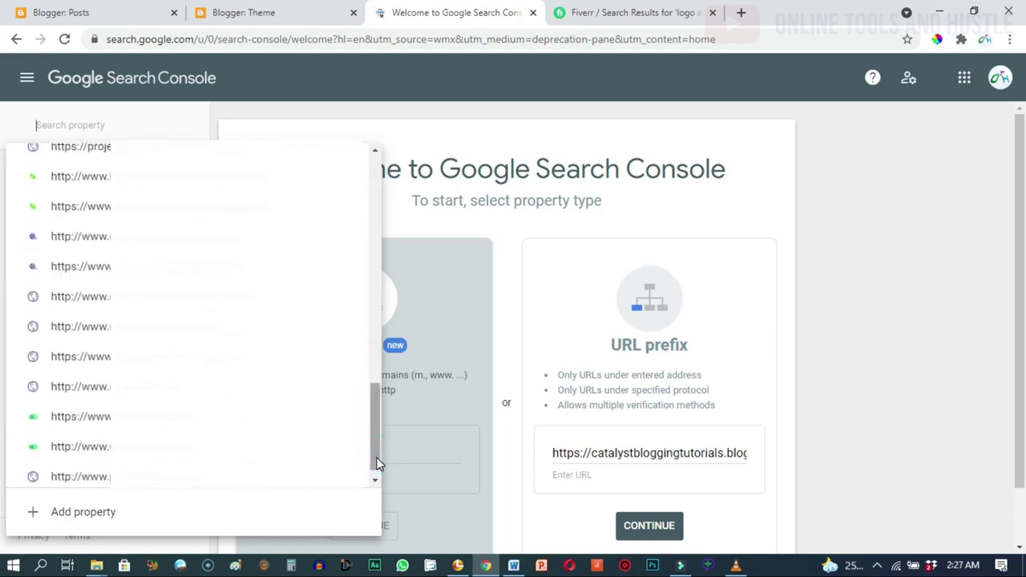
left_click(373, 172)
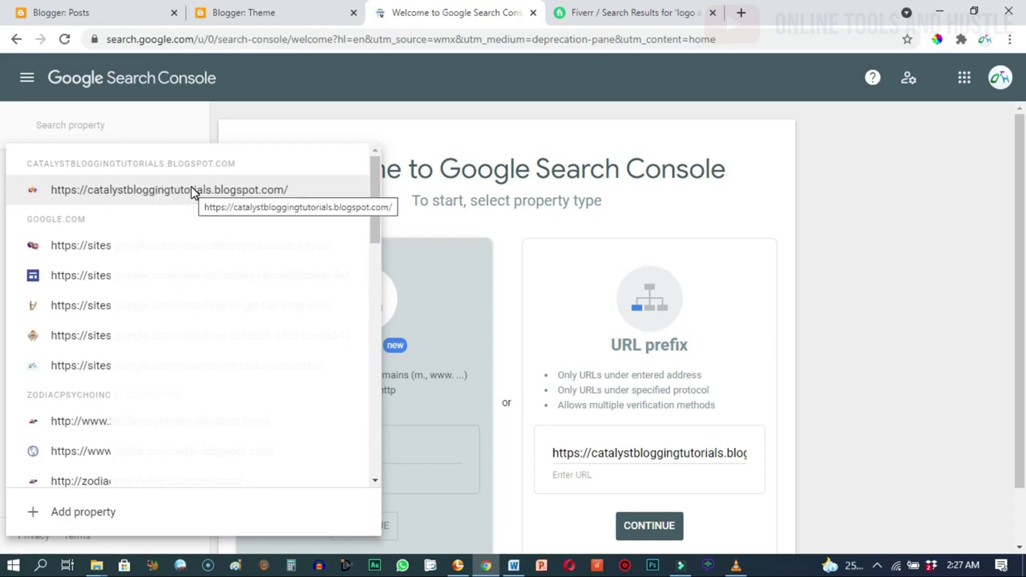
scroll(674, 431, "down", 1)
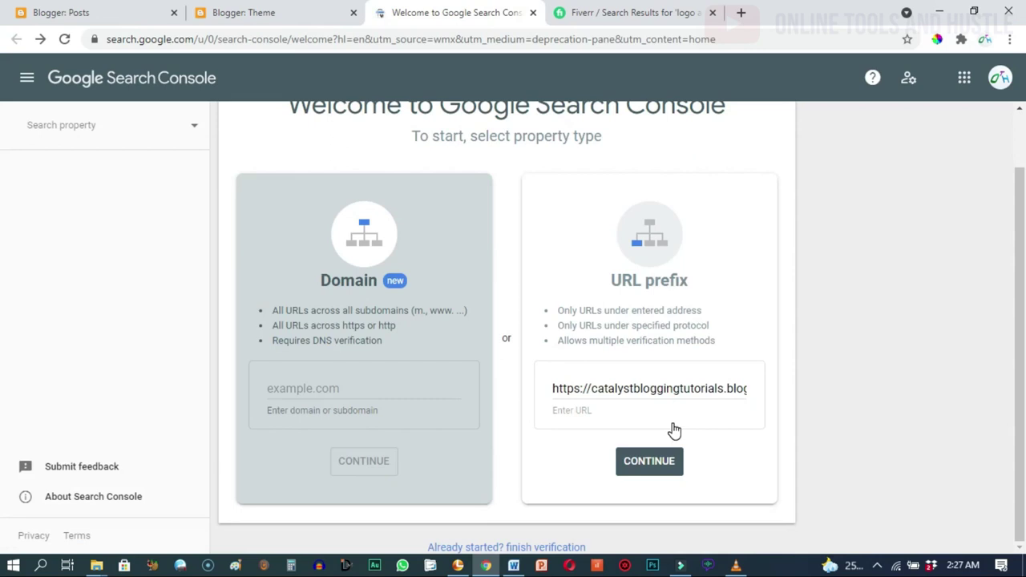
left_click(580, 389)
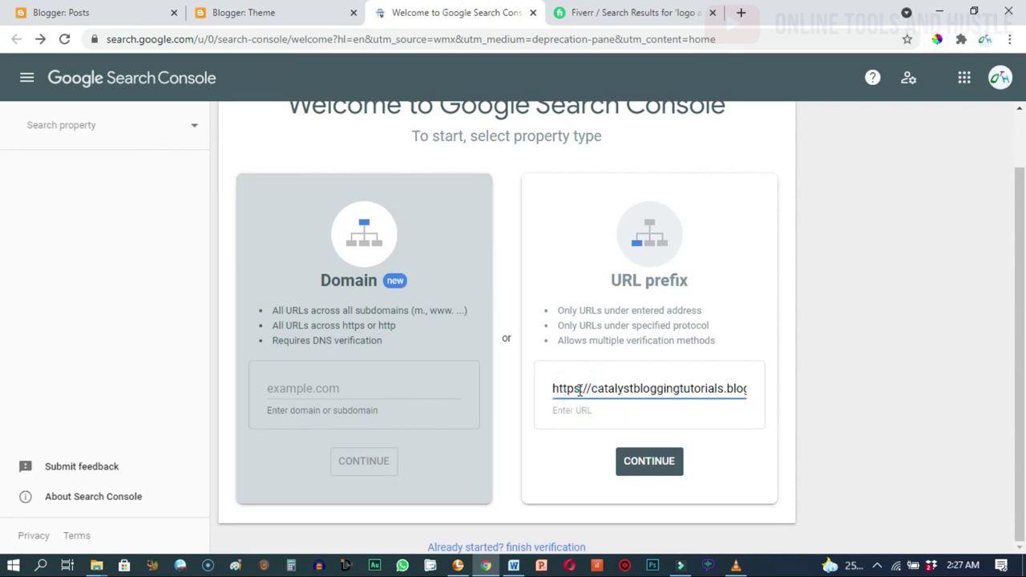
key("BackSpace")
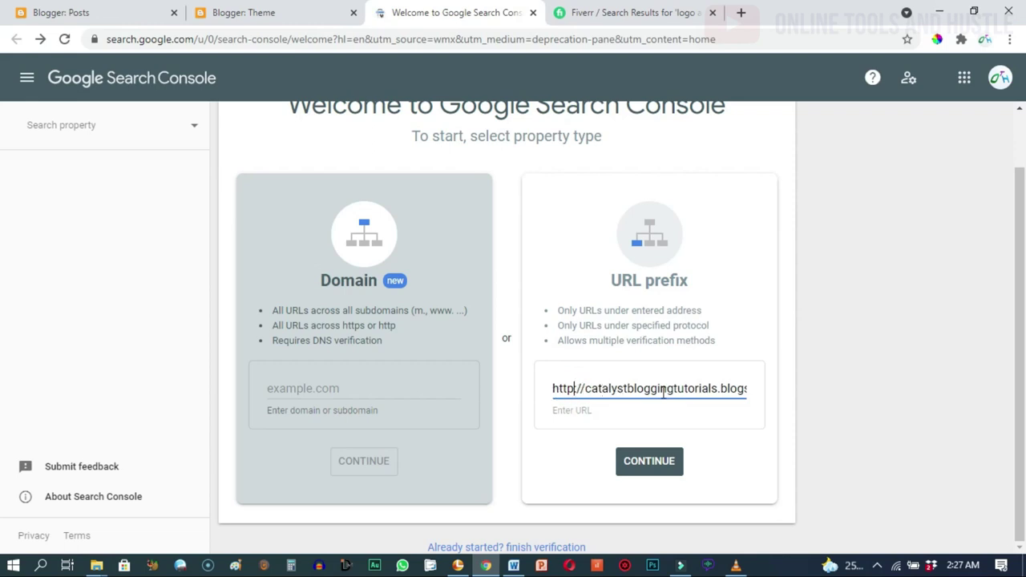
left_click(647, 463)
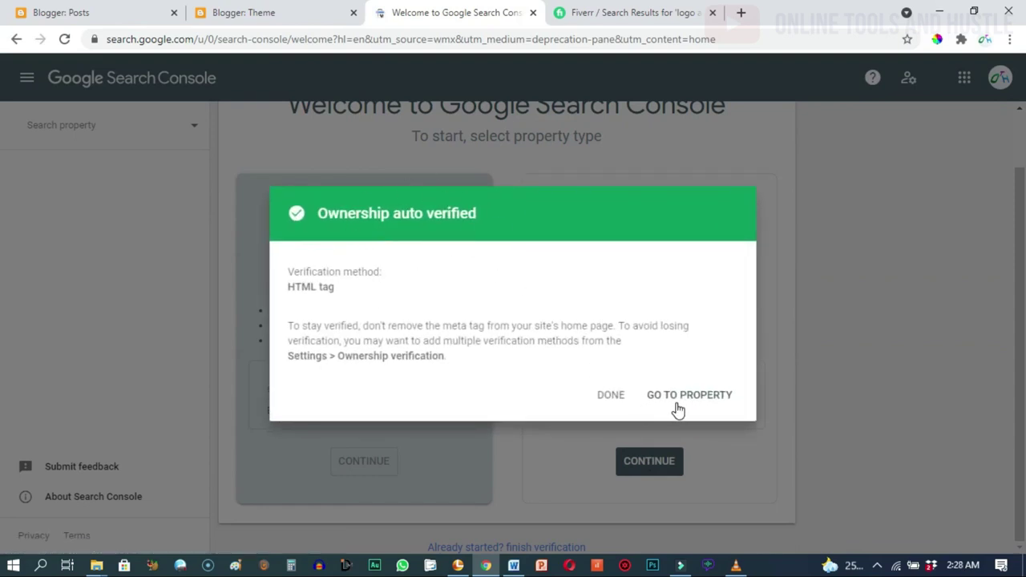
left_click(614, 396)
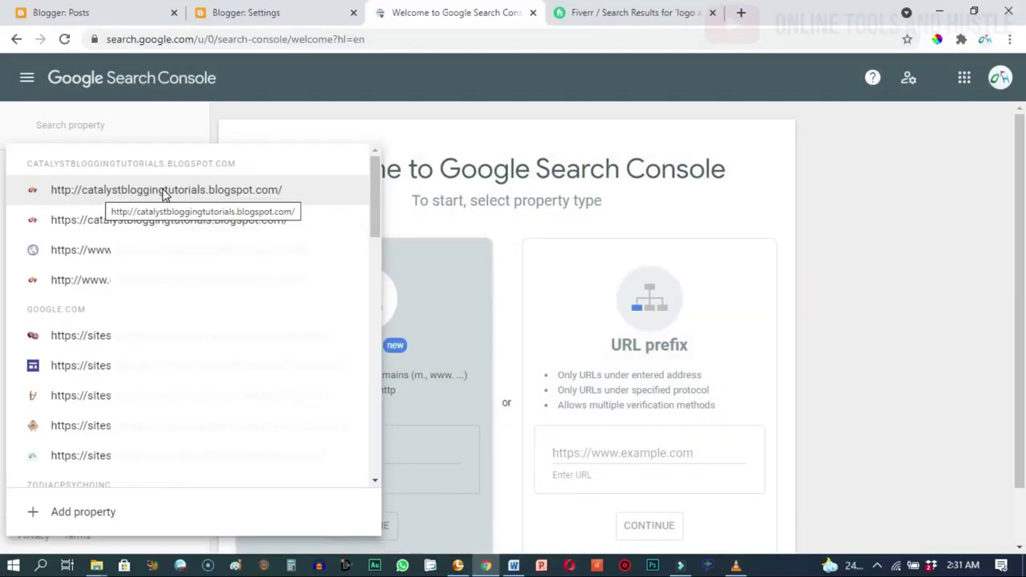
left_click(152, 192)
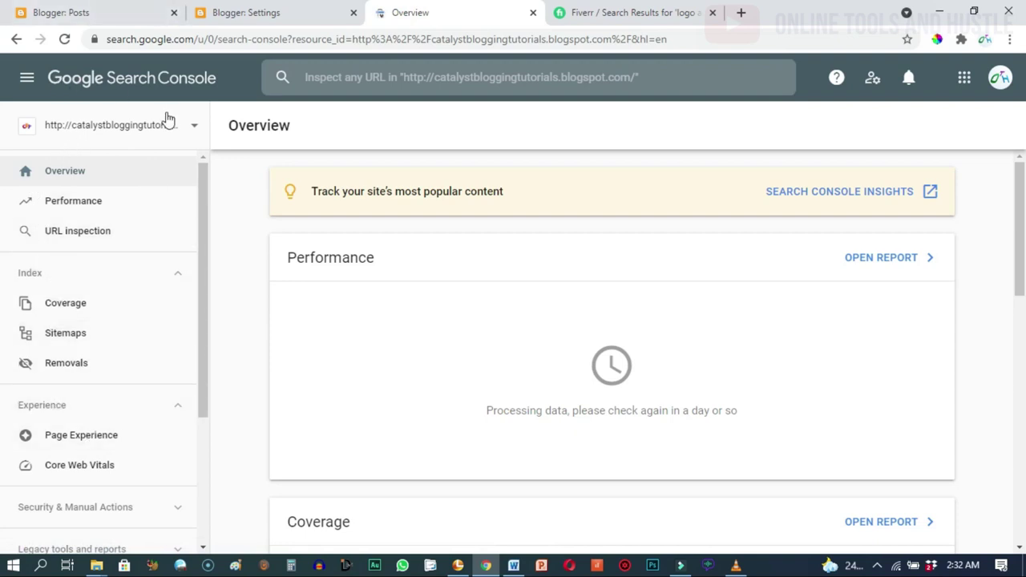
left_click(100, 342)
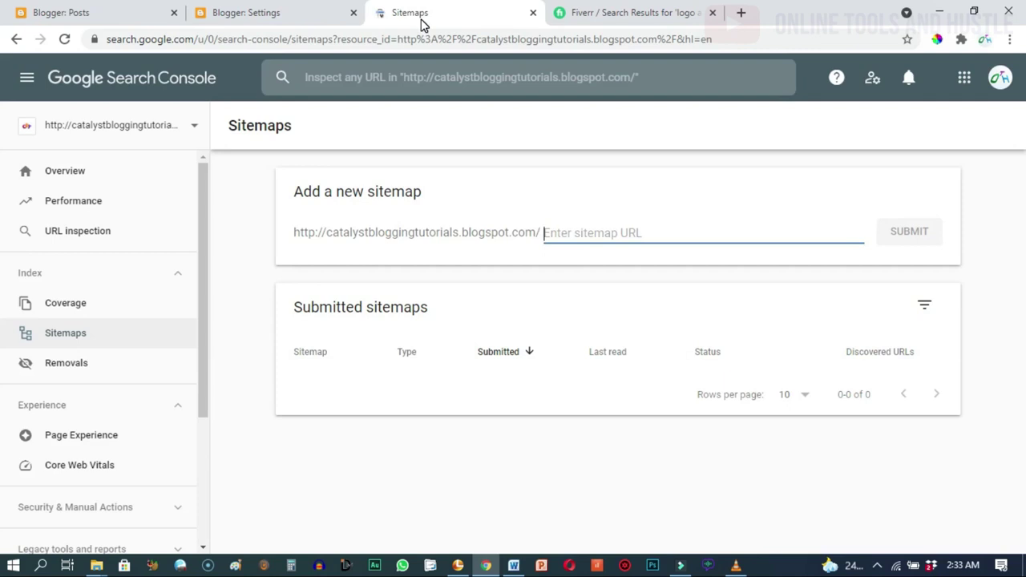
left_click(555, 233)
type("site")
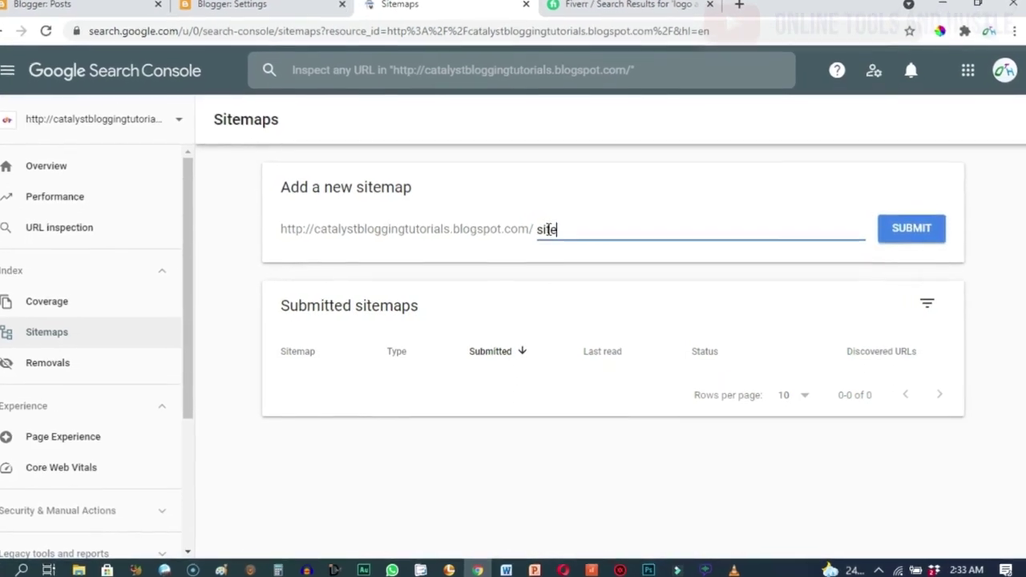
type("map.xml")
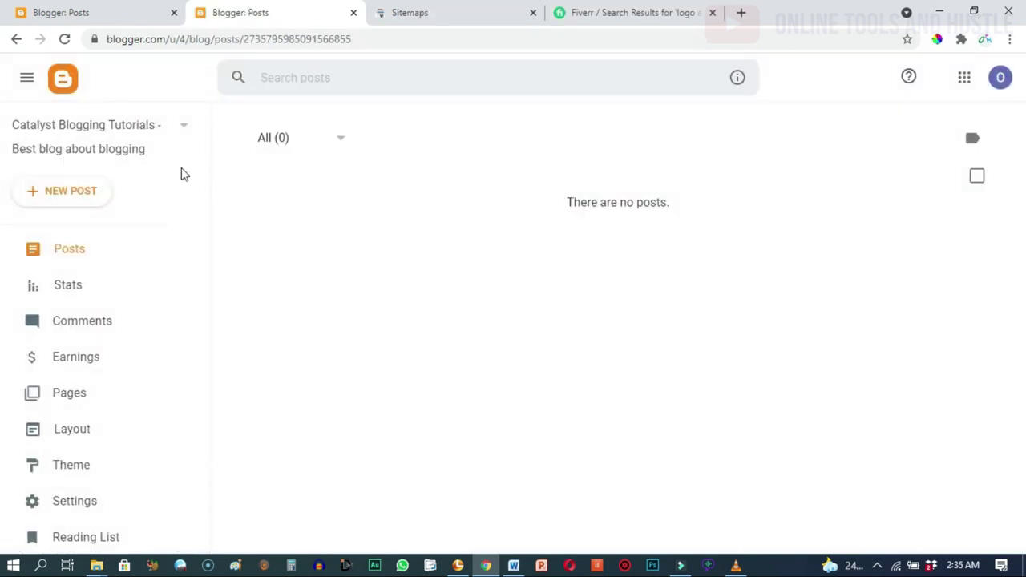
- Create a Blogger post titled "Hello" with the body text "Test post" and publish it
left_click(87, 192)
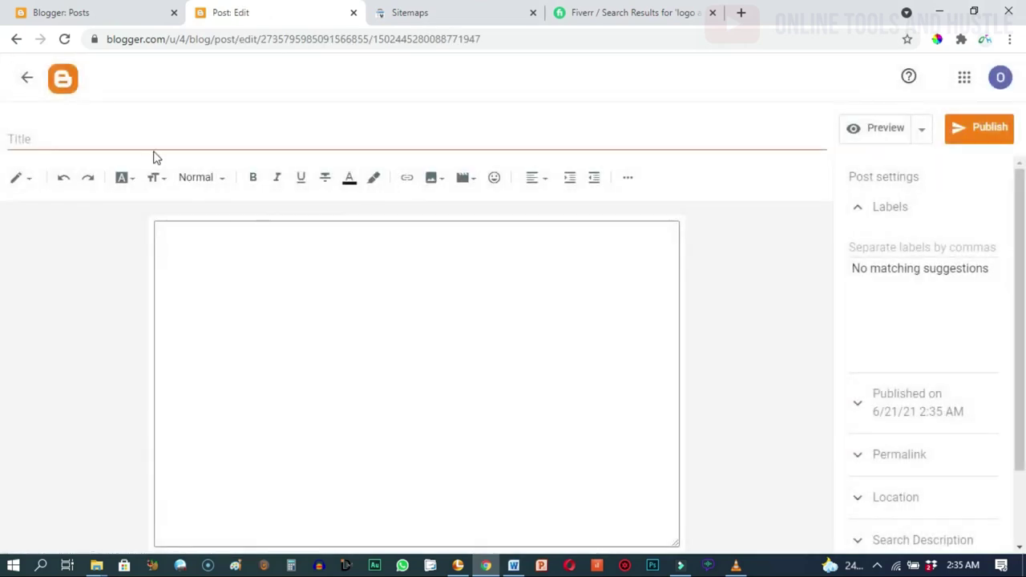
left_click(136, 140)
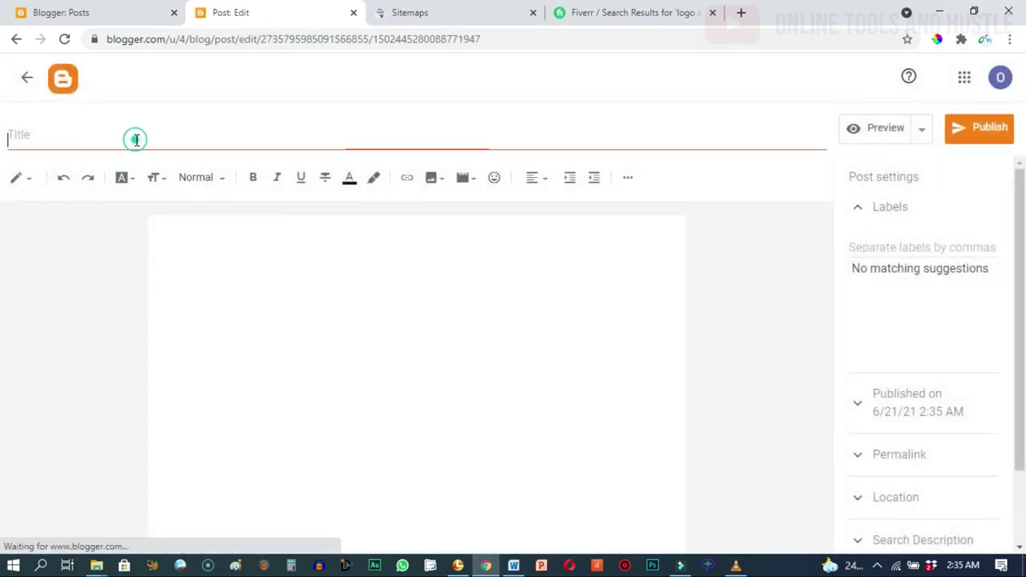
type("Helo")
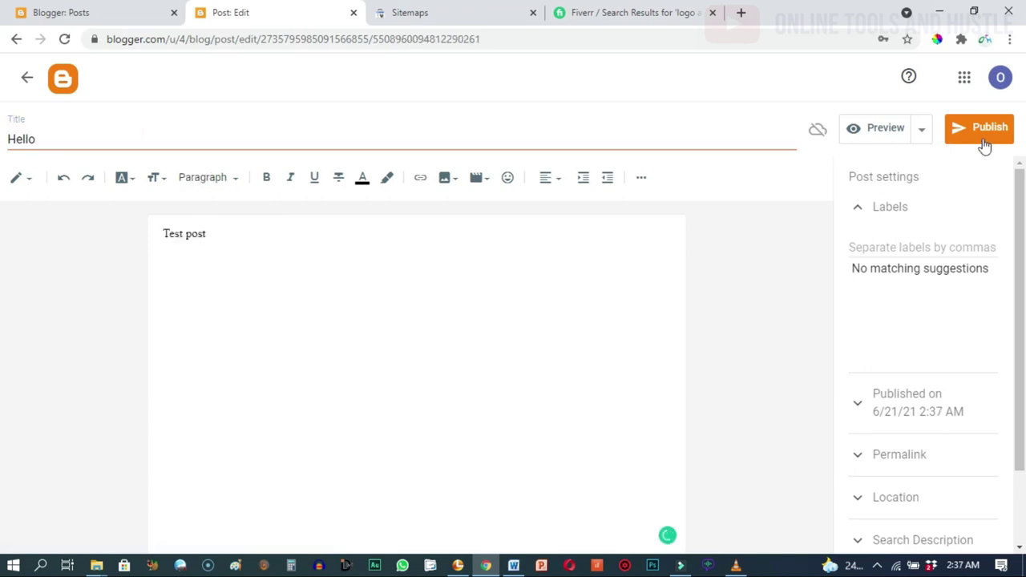
left_click(983, 137)
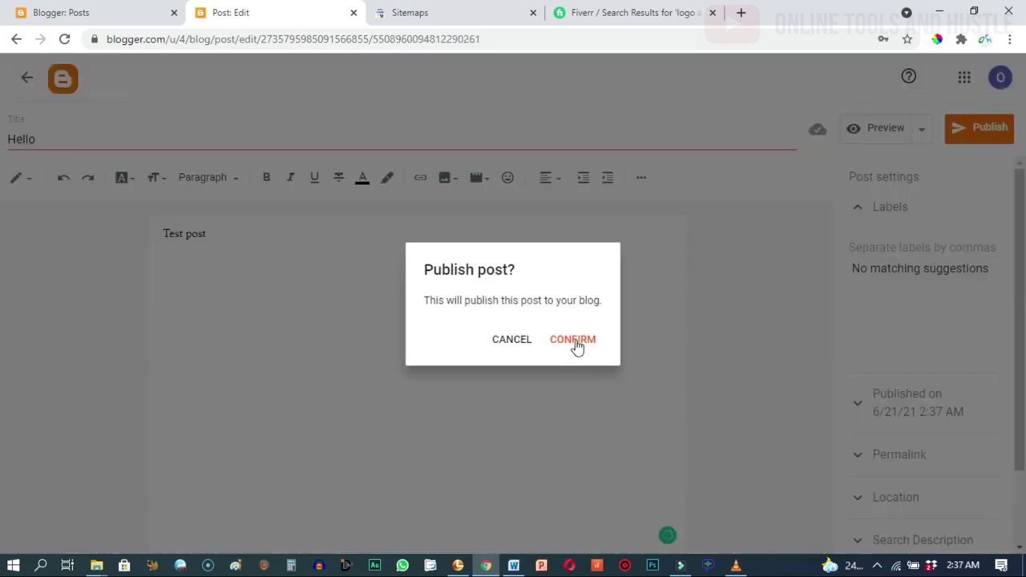
left_click(574, 341)
left_click(459, 13)
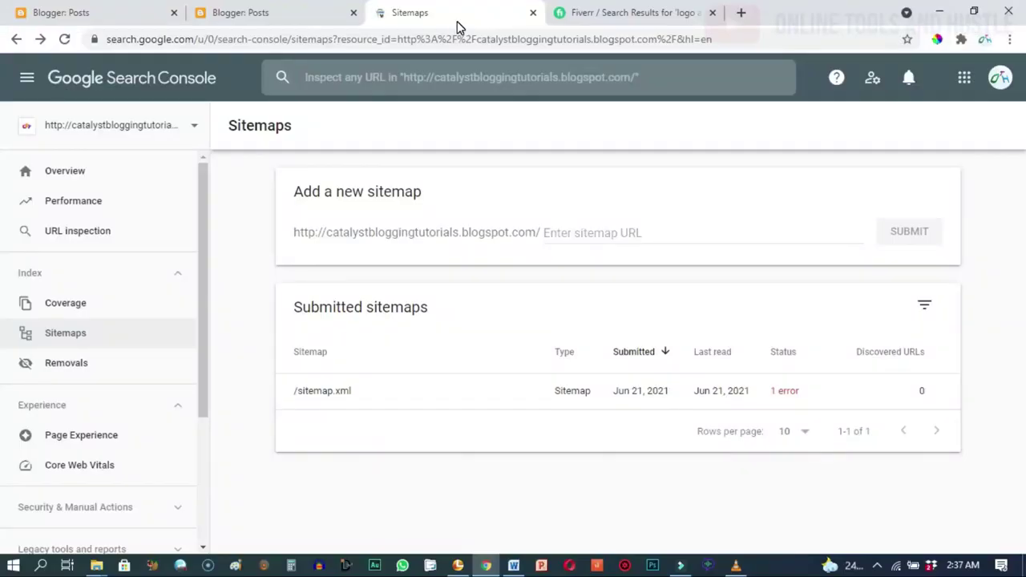
left_click(229, 16)
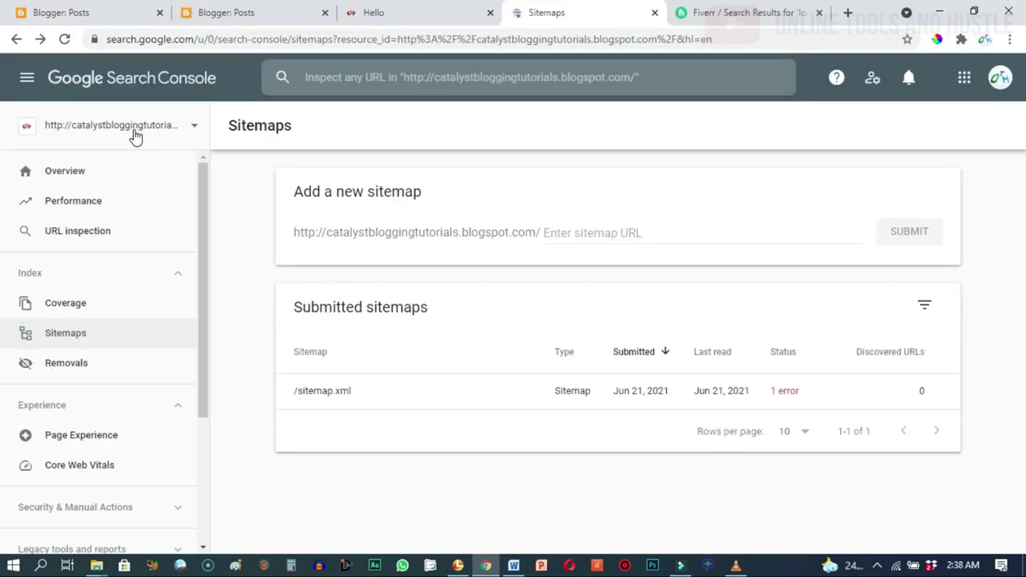
left_click(133, 137)
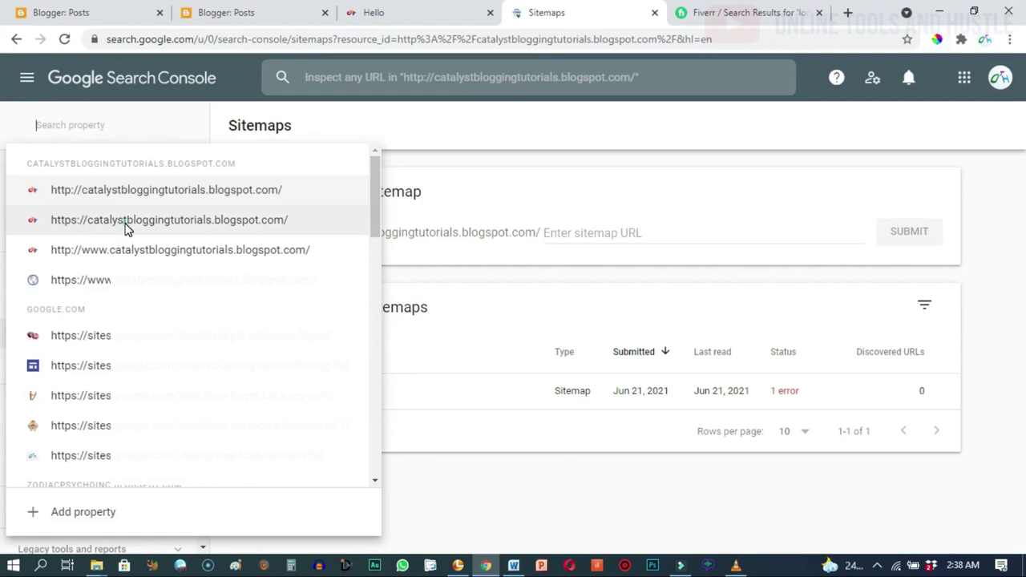
left_click(127, 228)
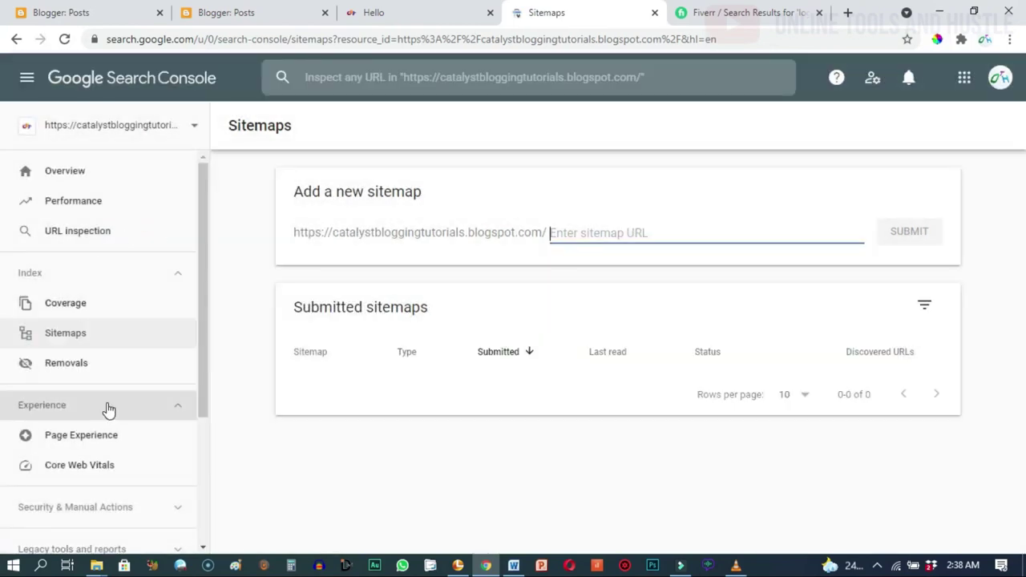
left_click(88, 335)
left_click(592, 232)
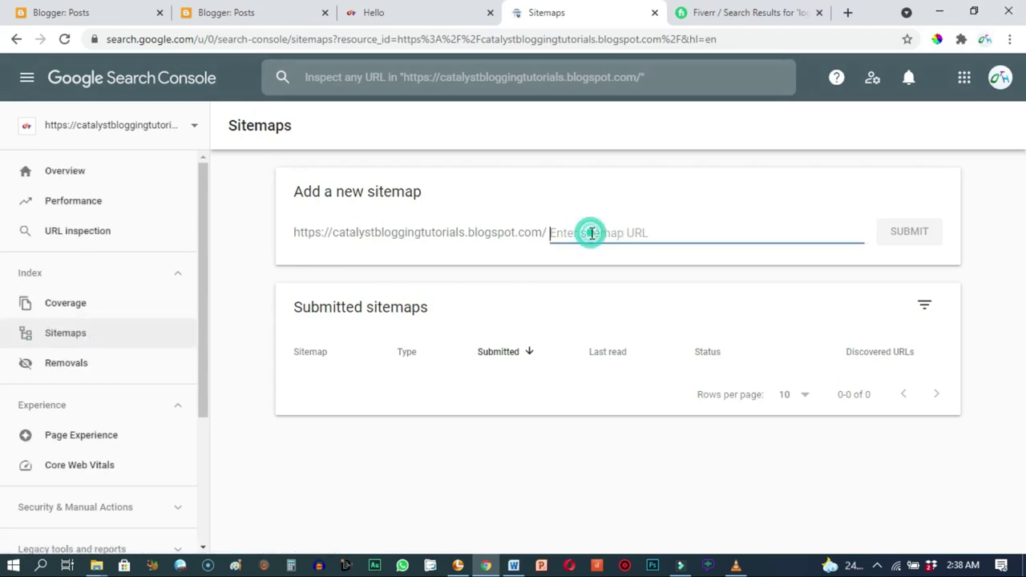
type("sitemap.xml")
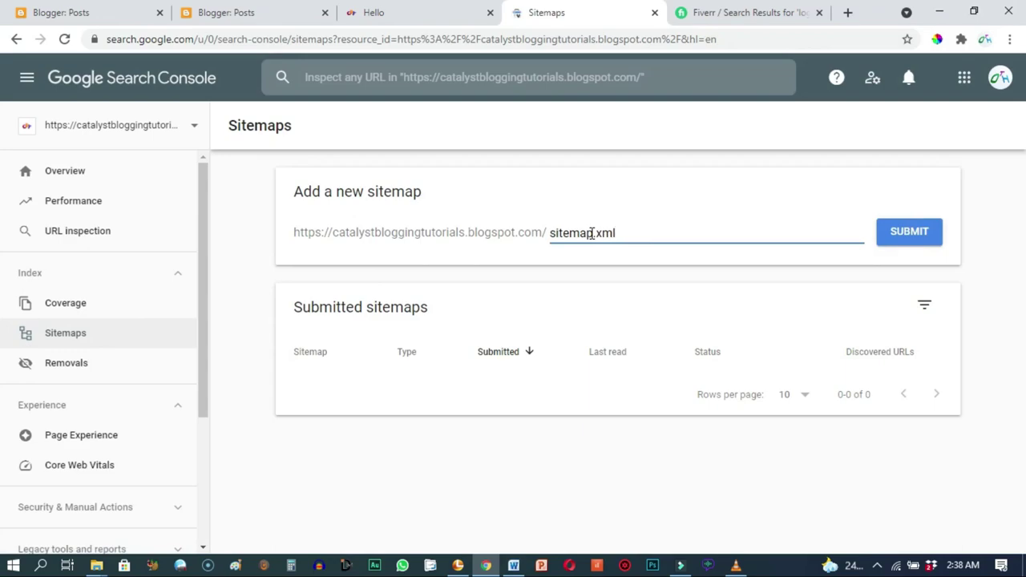
left_click(907, 231)
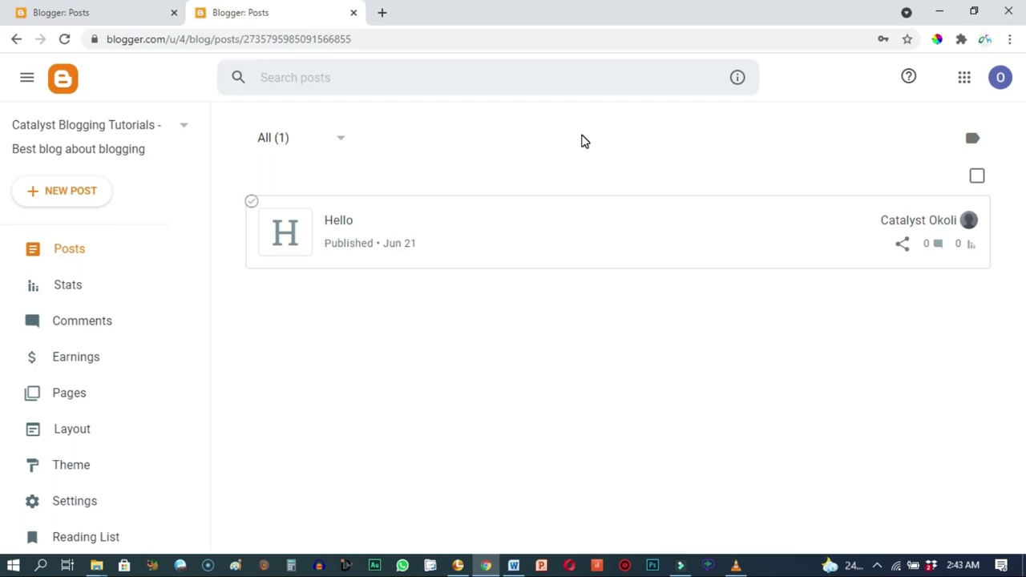
- View the live blog from Blogger, and compare its layout with the open WPBeginner and Entrepreneur article pages
scroll(81, 361, "down", 2)
left_click(80, 449)
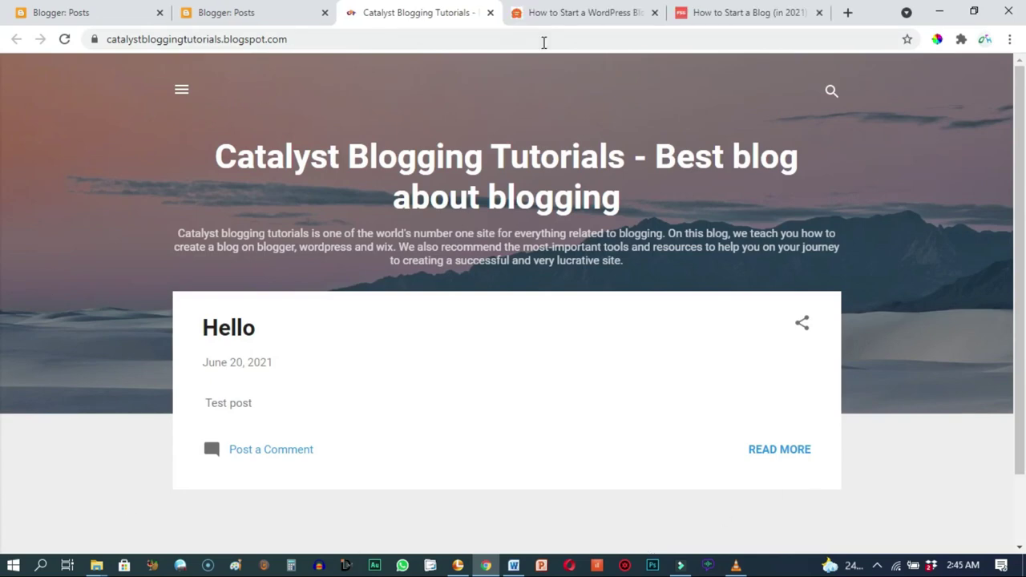
left_click(571, 22)
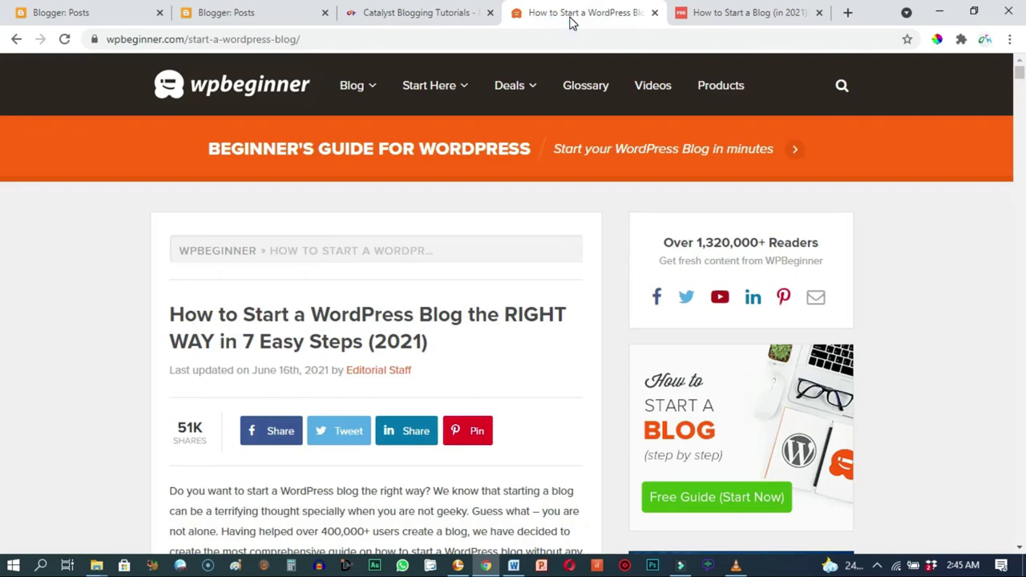
left_click(735, 23)
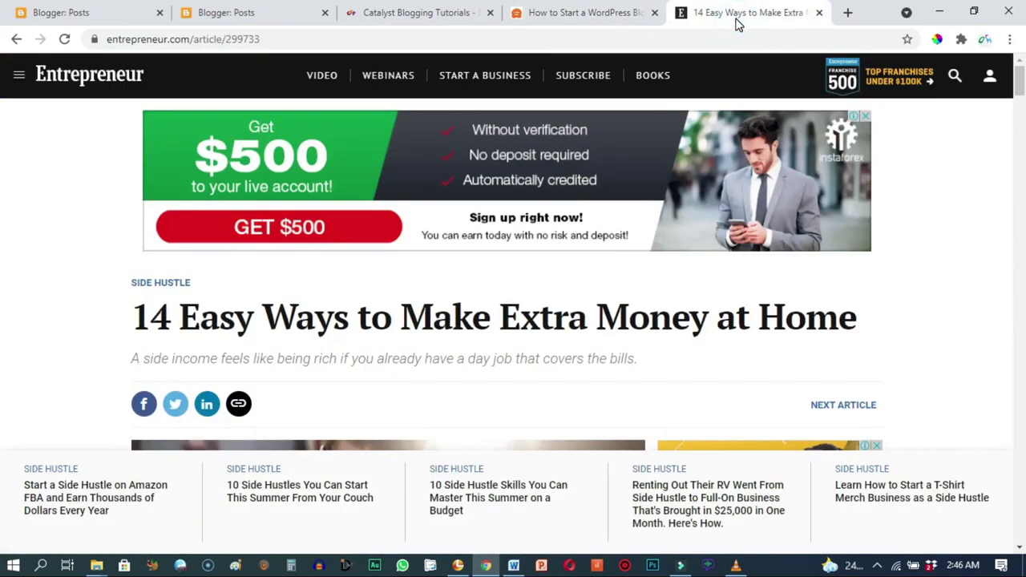